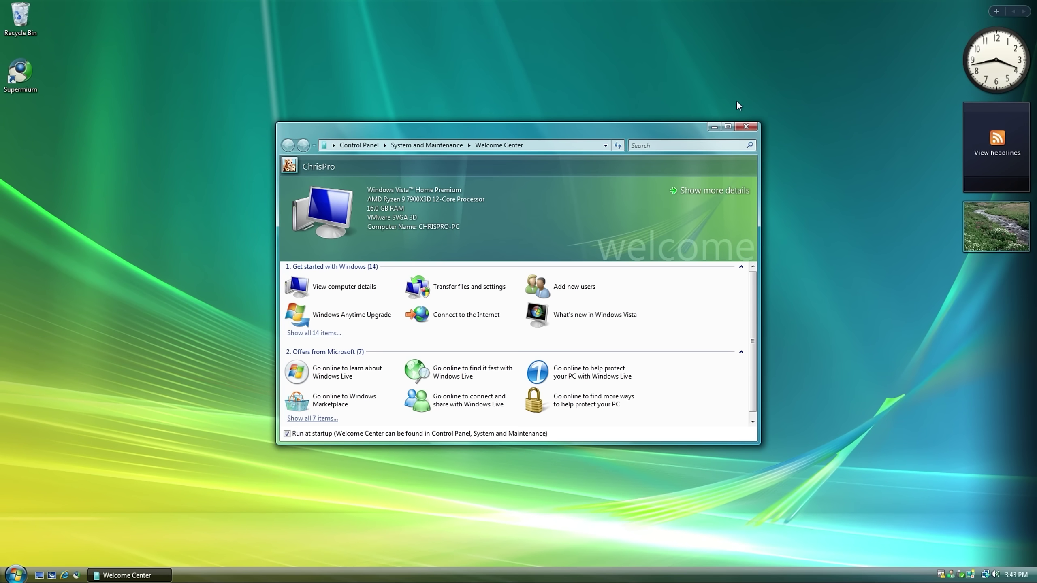
Close the Welcome Center, bring up Supermium on a New Tab page, and position its window.
left_click(747, 126)
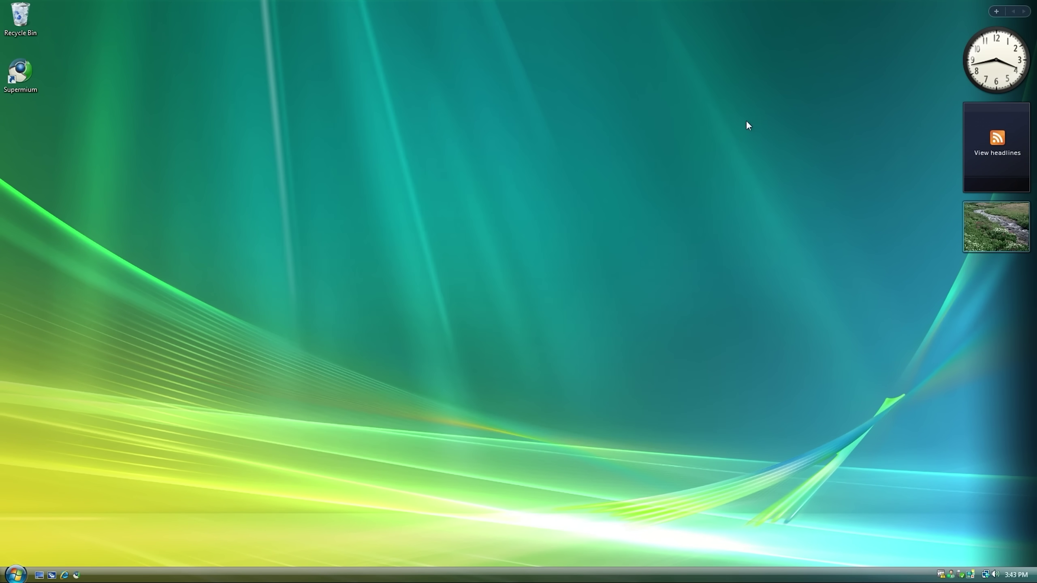
left_click_drag(369, 162, 313, 245)
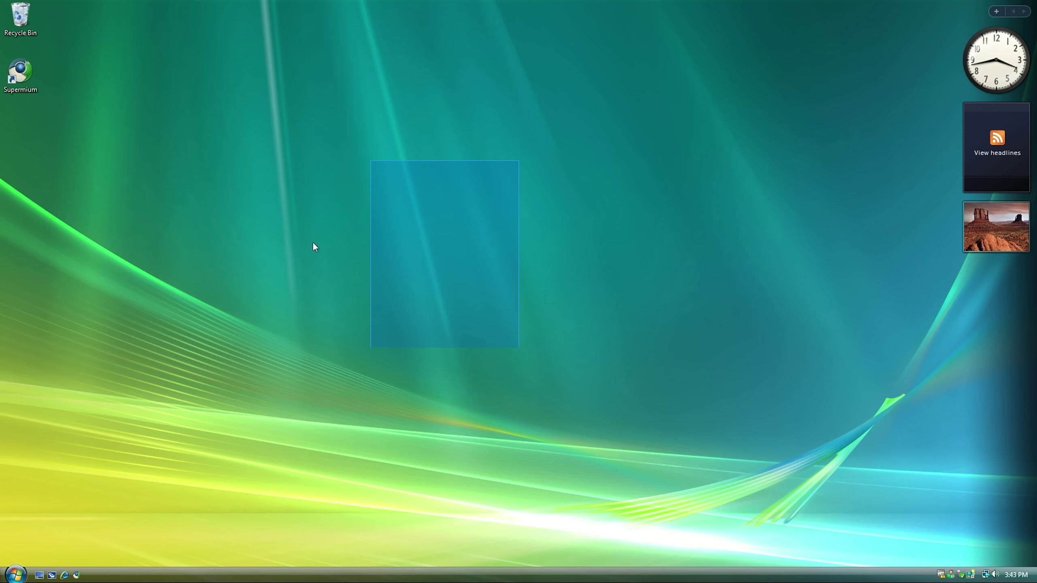
left_click_drag(256, 193, 695, 428)
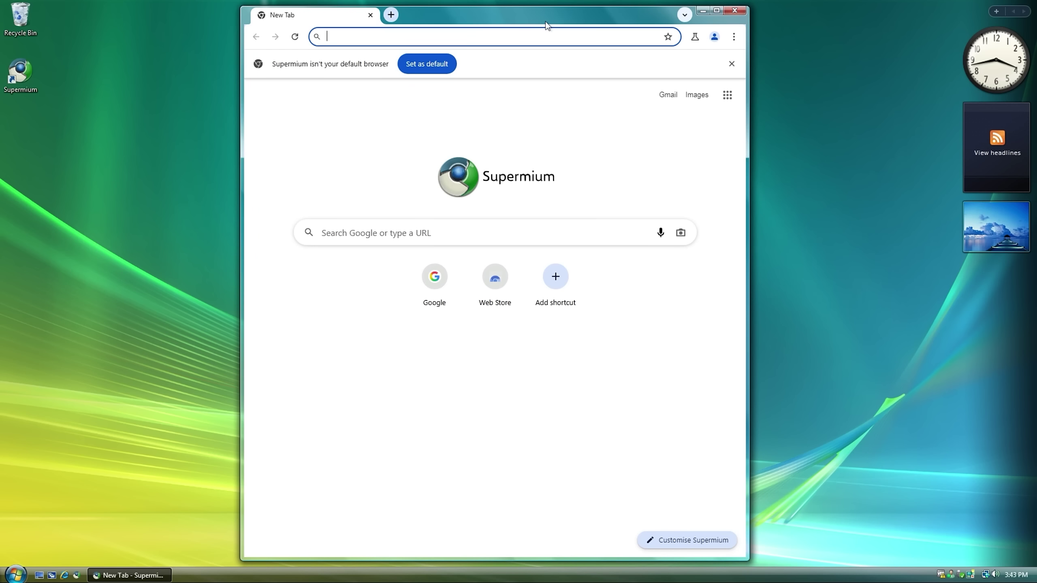
left_click_drag(545, 22, 717, 113)
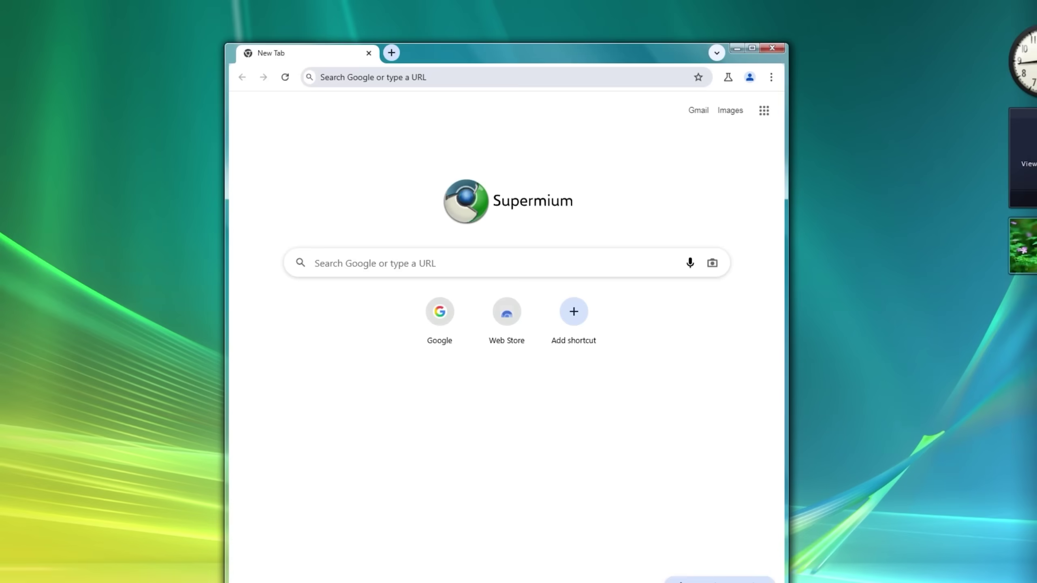
Search the web for 'discord' and open the official discord.com site.
left_click(491, 72)
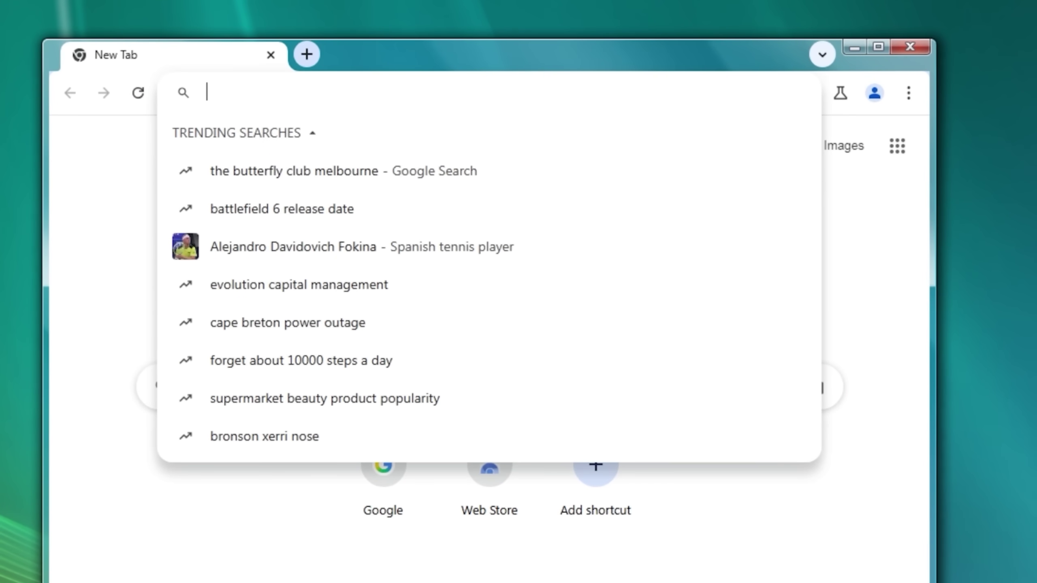
type("discord")
key("Return")
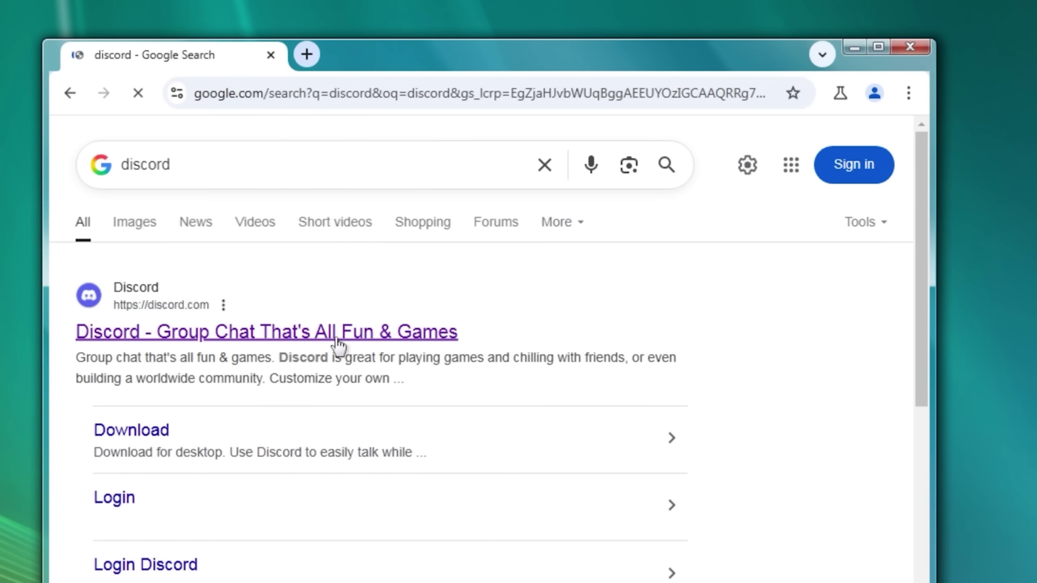
left_click(328, 333)
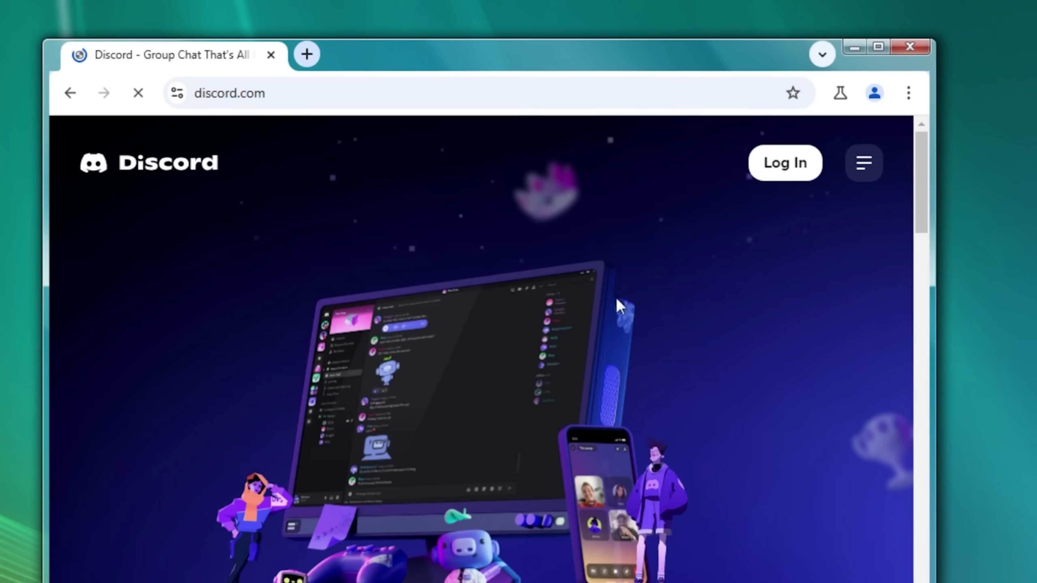
Download DiscordSetup.exe and drag the file onto the desktop.
scroll(620, 301, "down", 5)
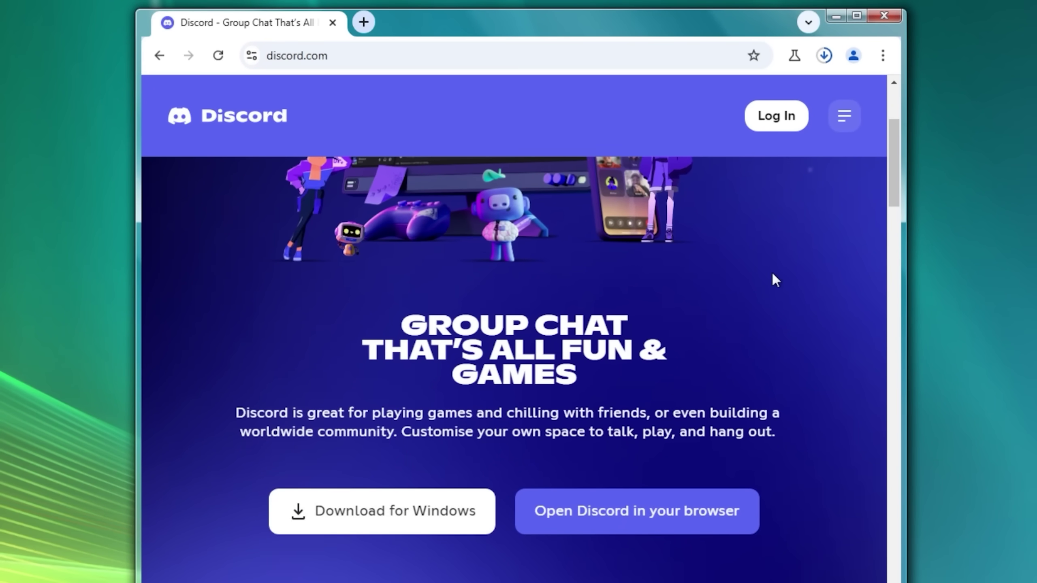
left_click(824, 56)
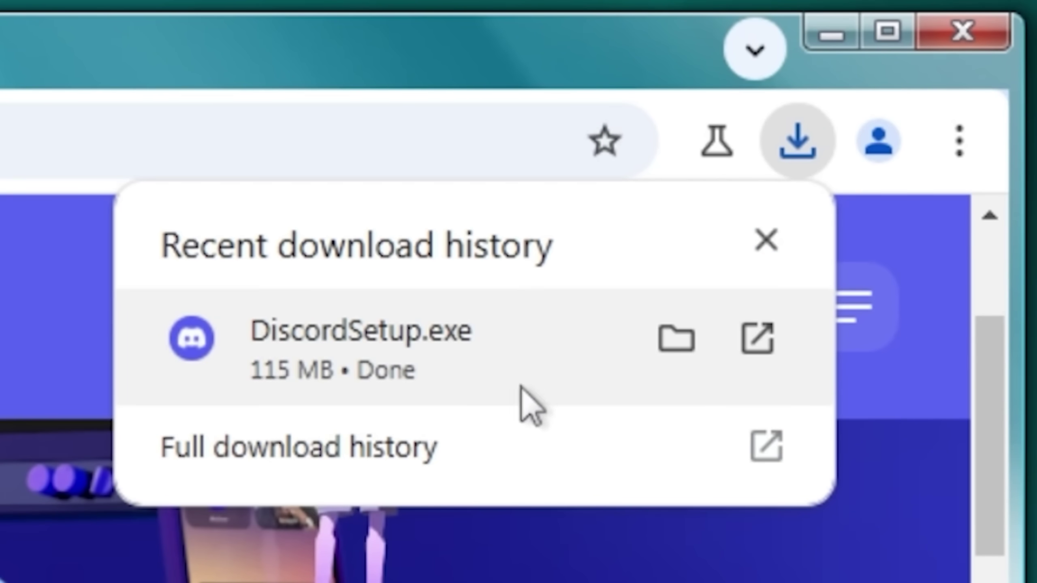
left_click_drag(367, 343, 155, 203)
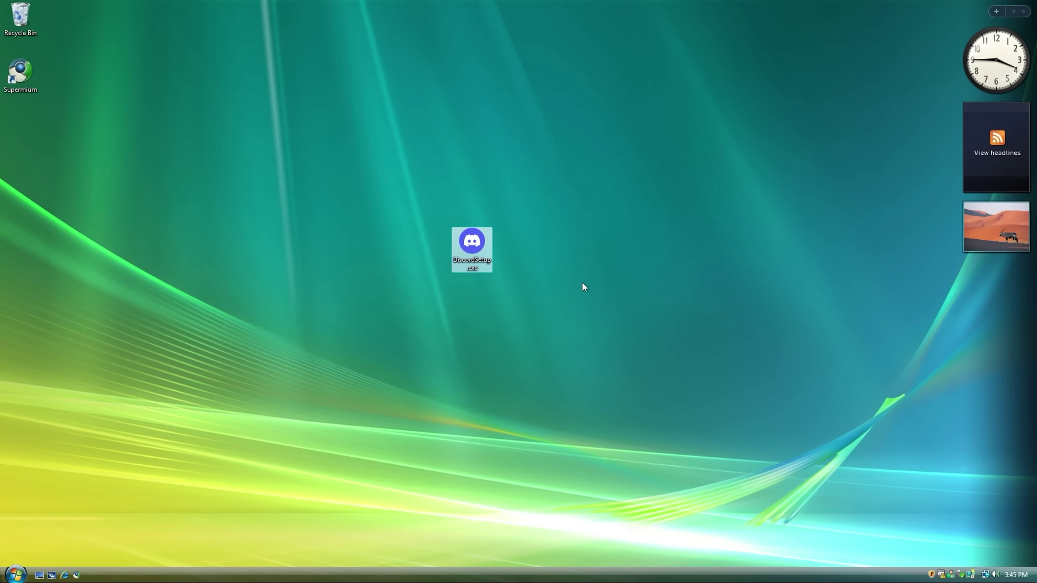
key("ctrl+shift+Escape")
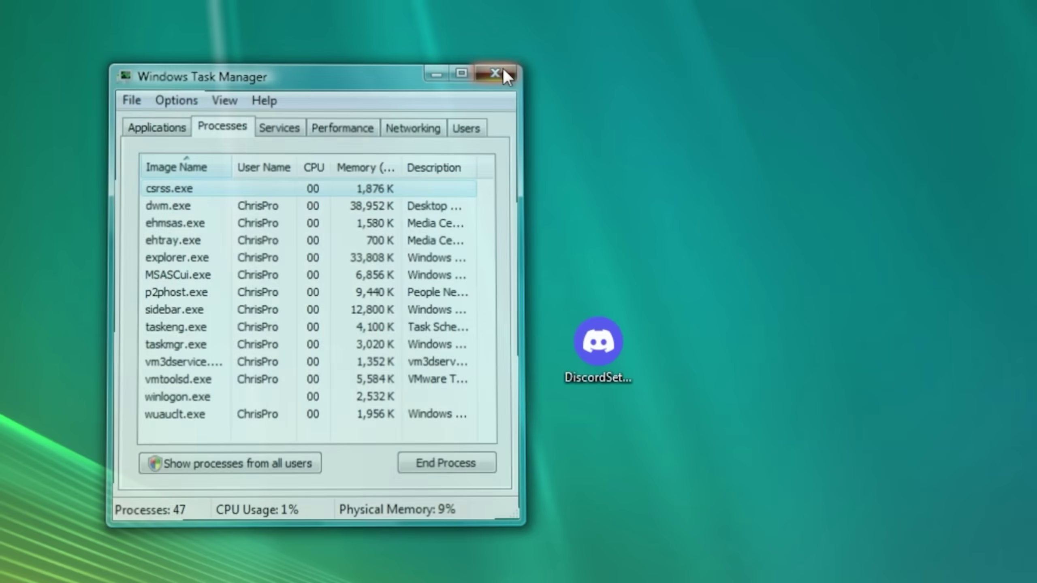
left_click(501, 67)
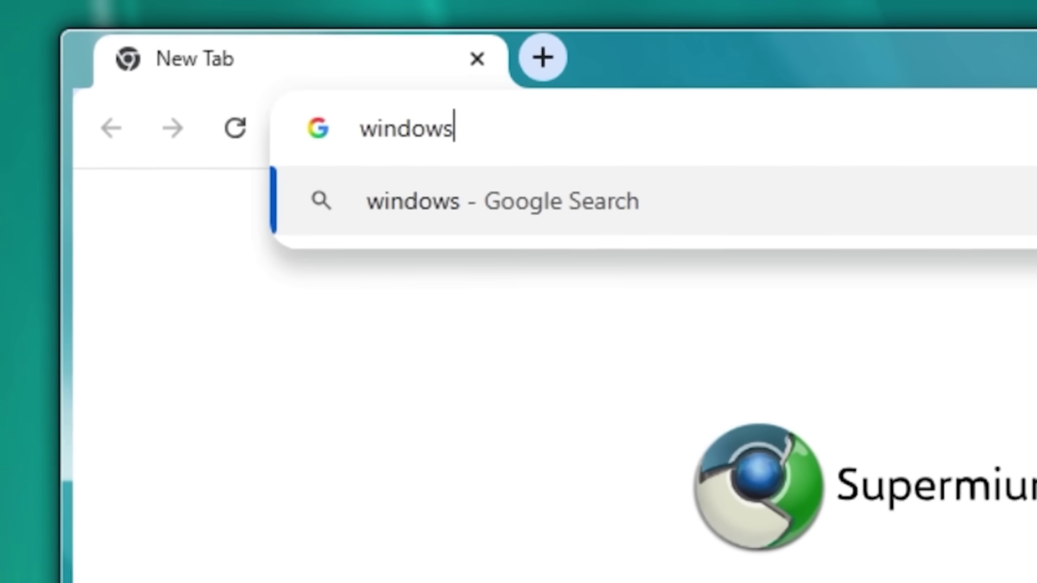
Search 'windows vista extended kernel', maximize Supermium, and open the win32subsystem.live homepage.
type("vci")
key("BackSpace")
key("BackSpace")
type("ista extender")
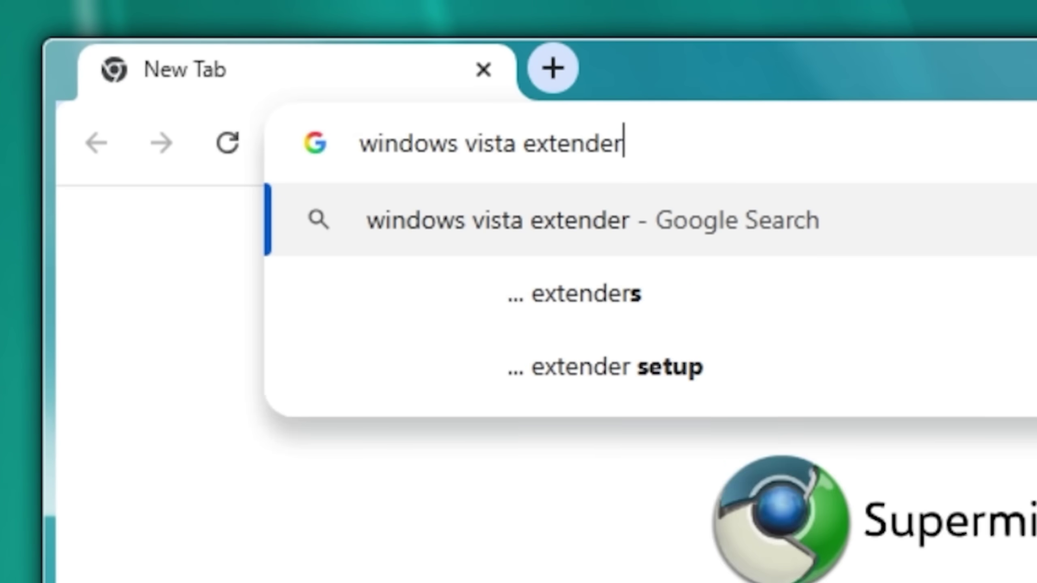
key("BackSpace")
type("d")
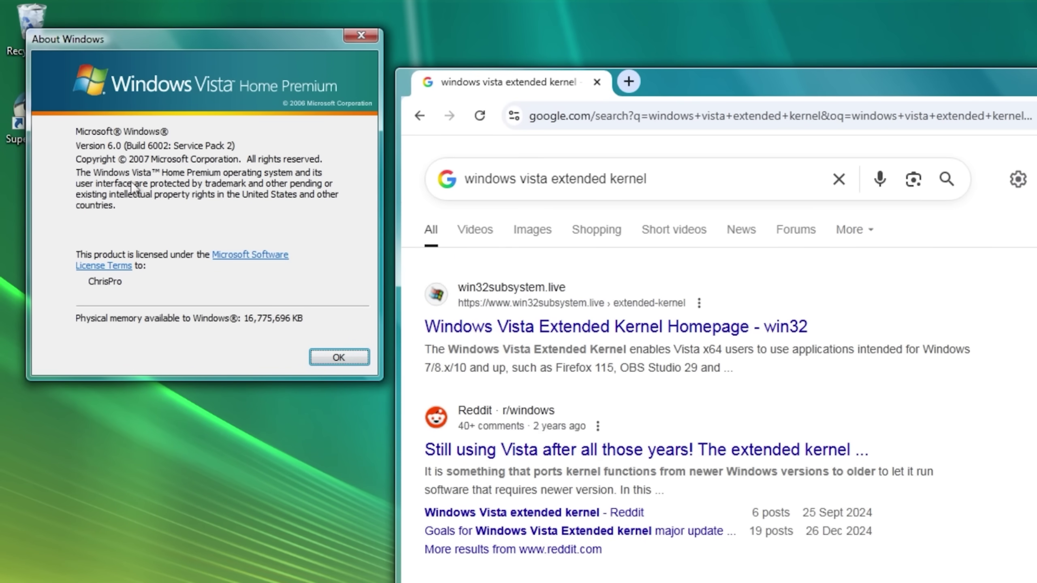
key("super")
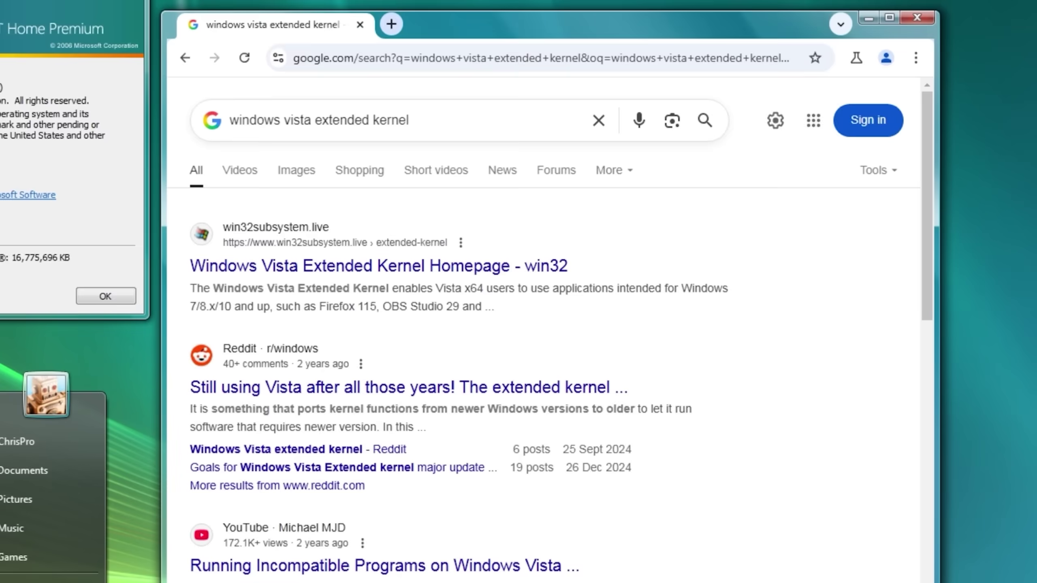
left_click(889, 17)
left_click(377, 254)
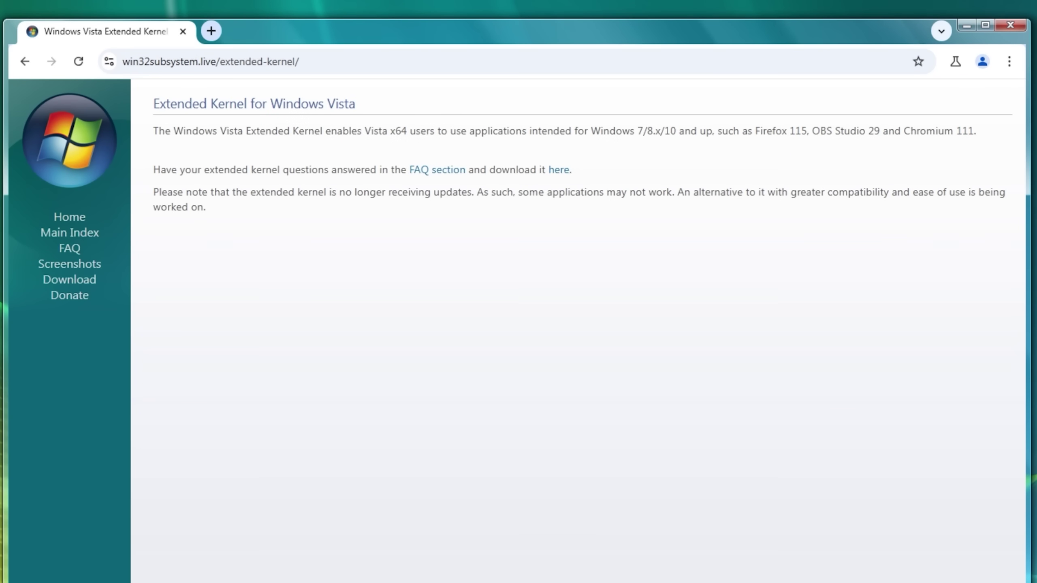
Download the main Extended Kernel package and open the prerequisite updates page.
left_click_drag(351, 192, 405, 223)
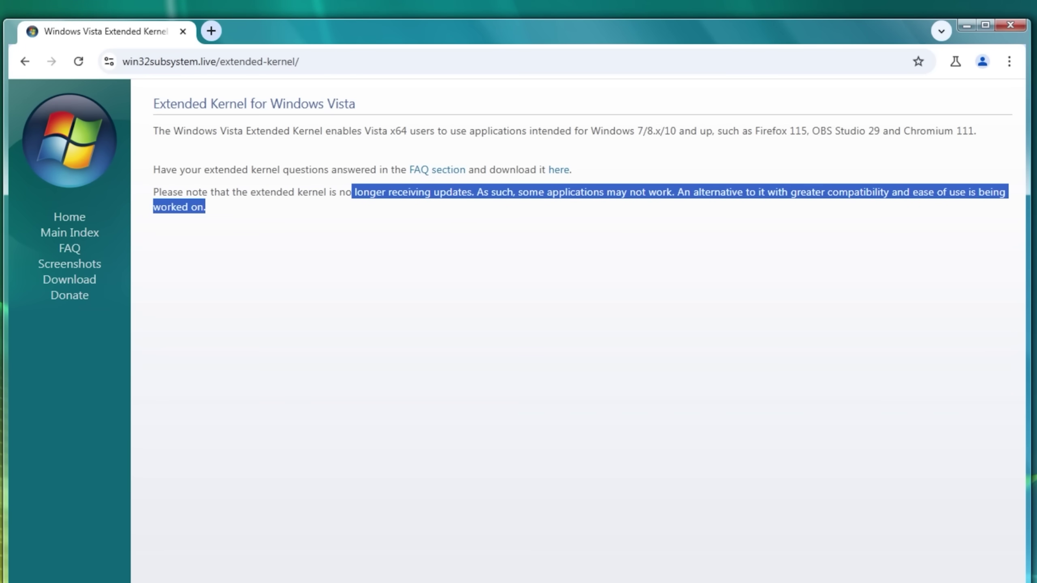
left_click(93, 281)
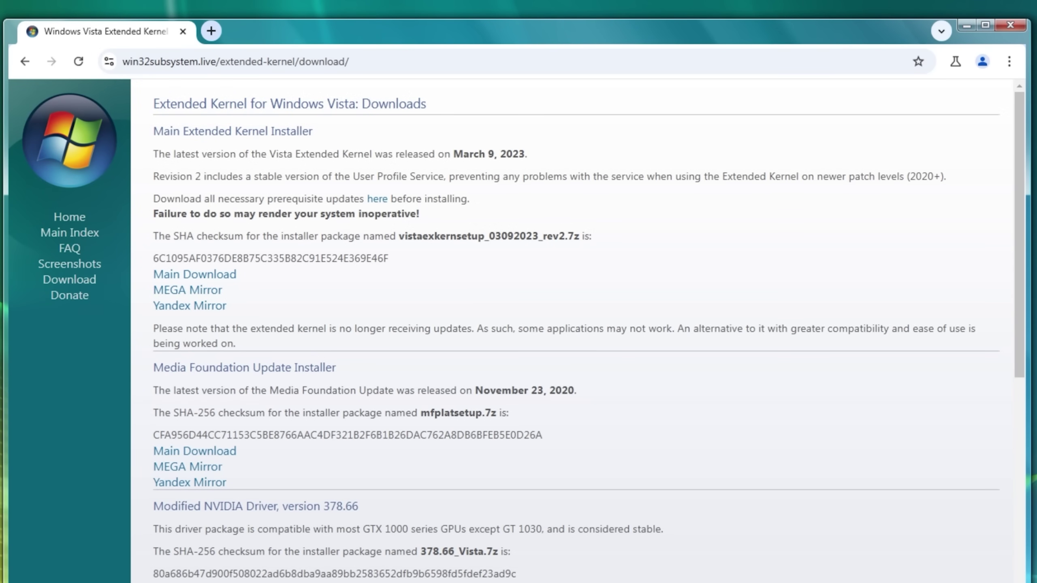
left_click(205, 279)
left_click_drag(212, 198, 381, 199)
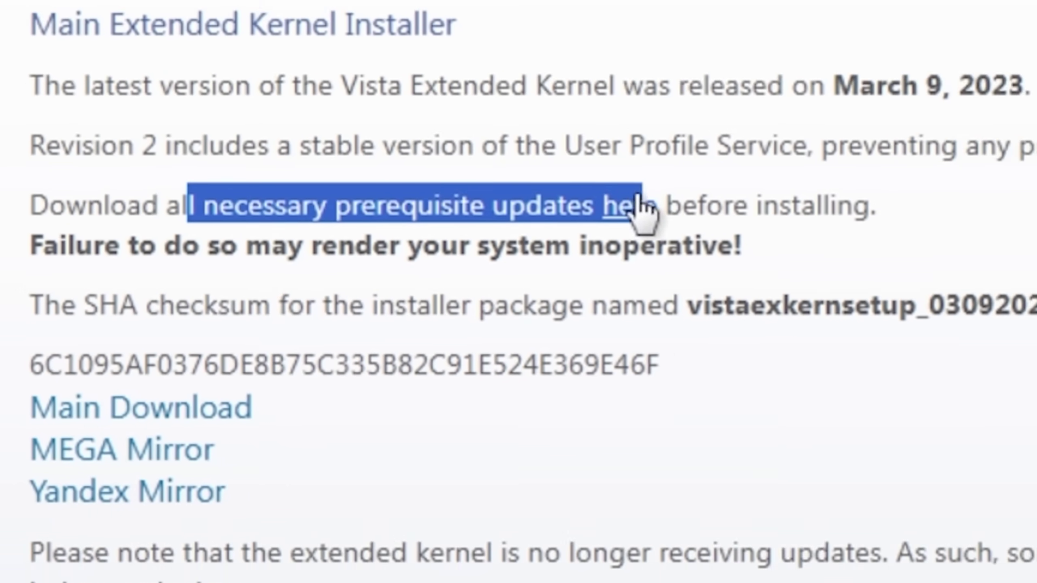
left_click(746, 200)
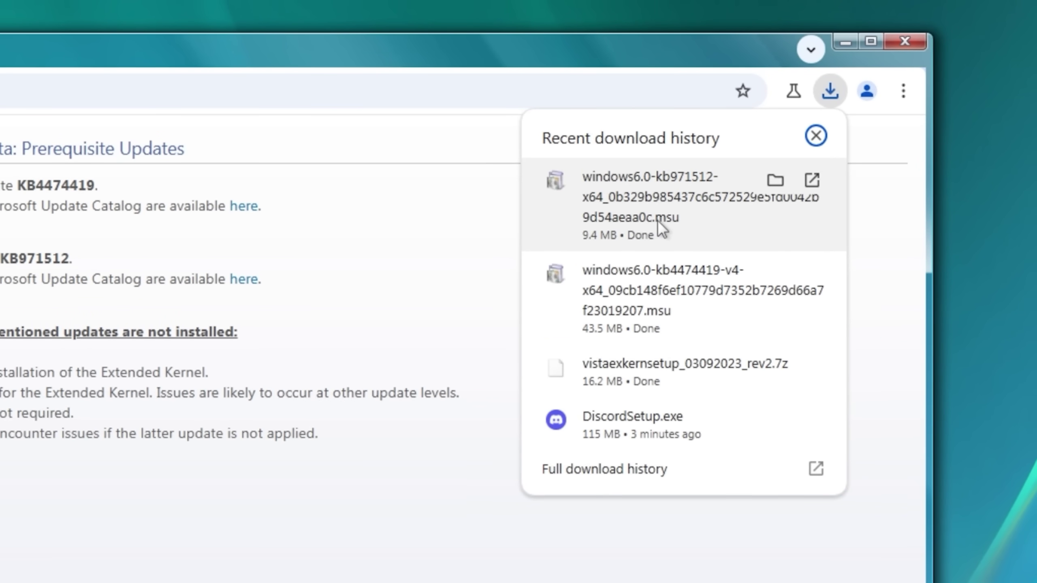
Install the KB971512 and KB4474419 .msu updates, then restart Vista to apply them.
left_click(657, 220)
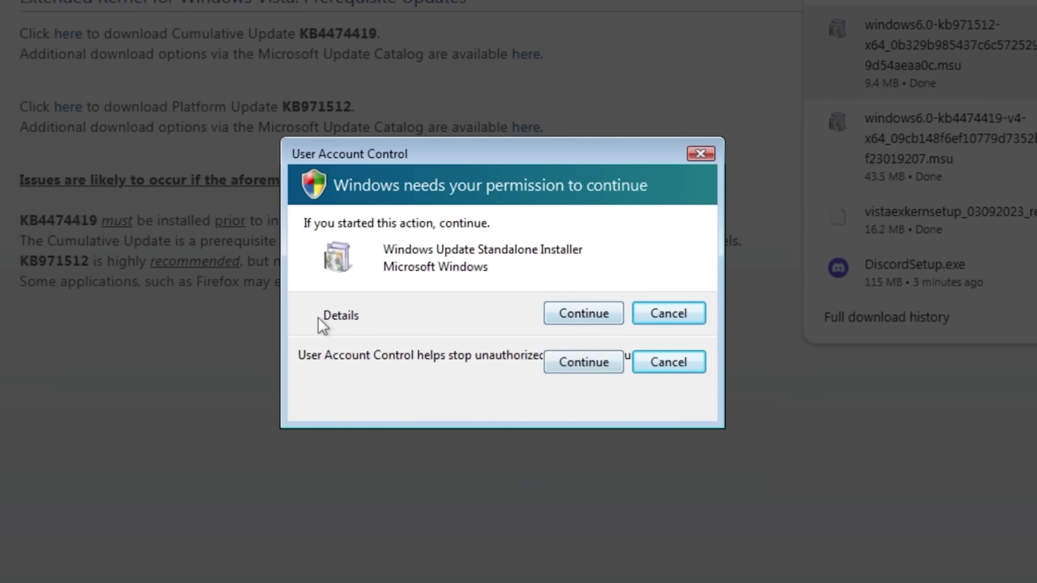
left_click(588, 370)
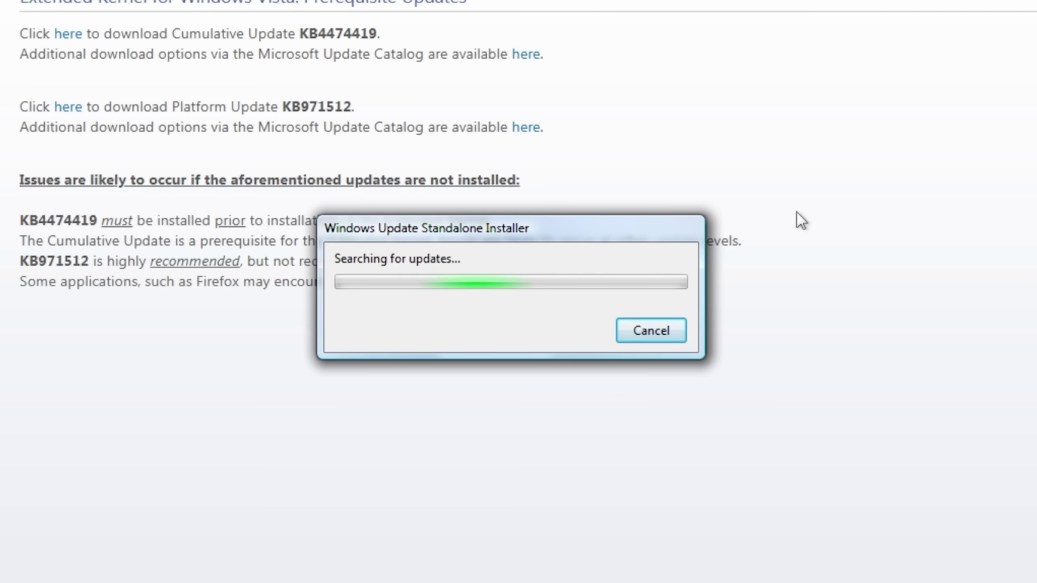
left_click(530, 373)
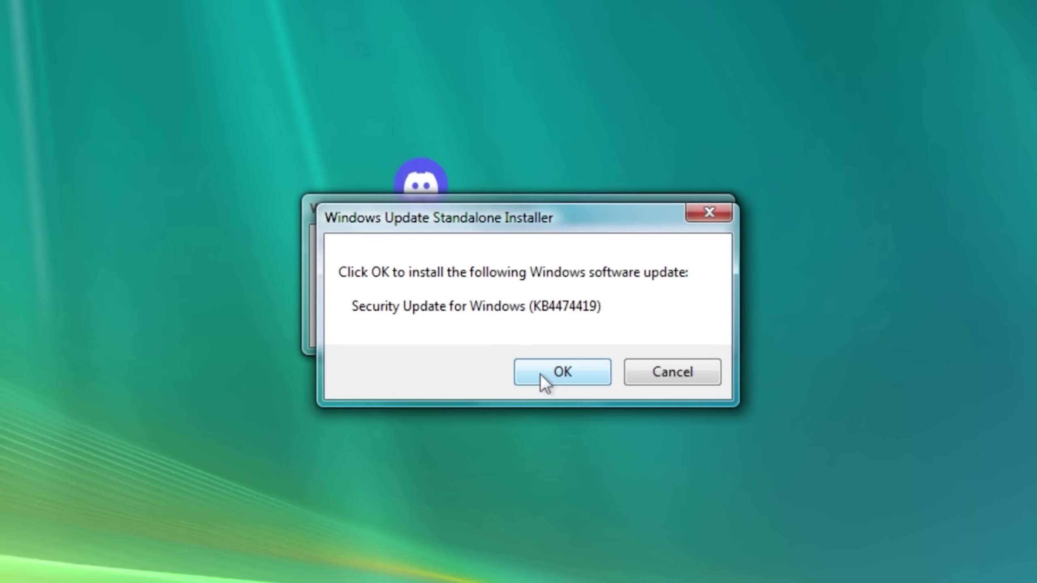
left_click(540, 375)
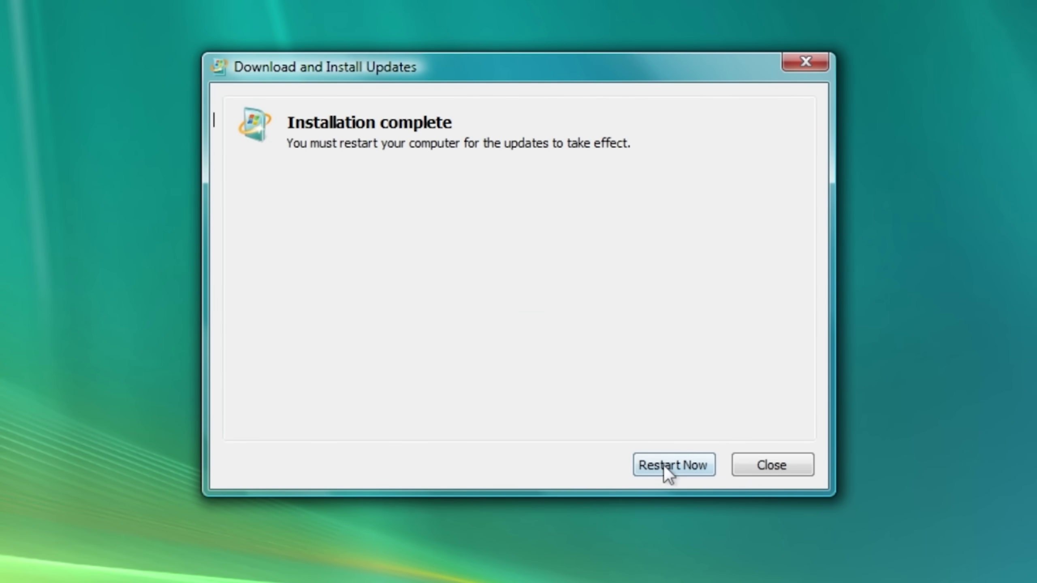
left_click(672, 465)
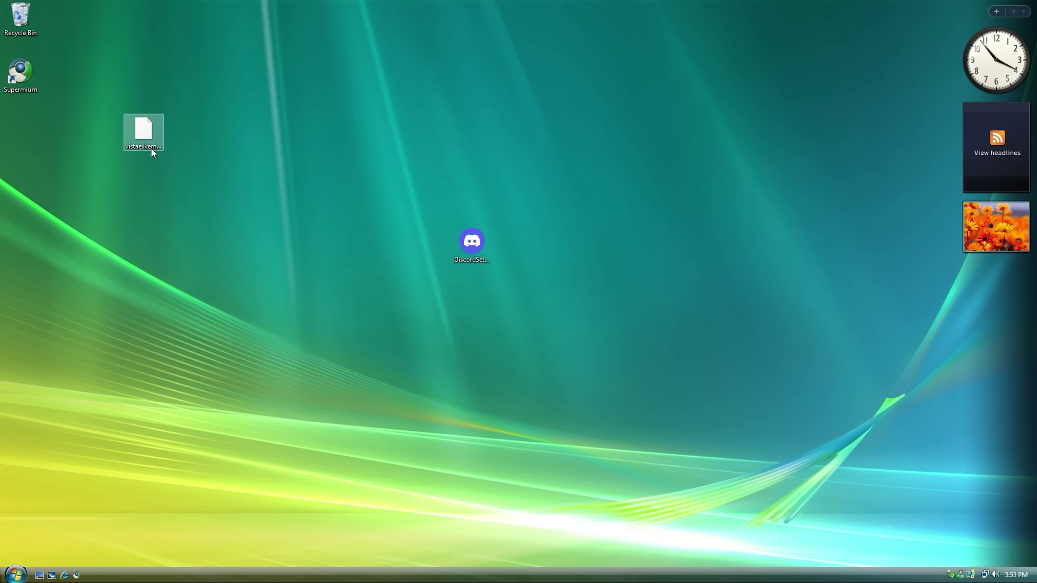
Place the kernel package beside DiscordSetup, then download and install 7-Zip 25.00 x64.
left_click_drag(286, 217, 384, 278)
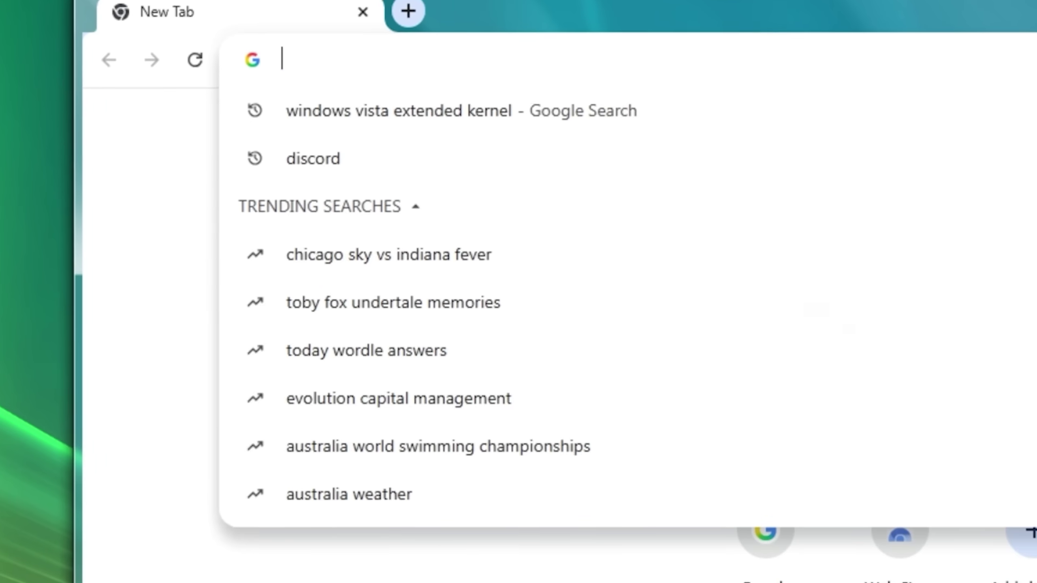
type("7zip")
key("Return")
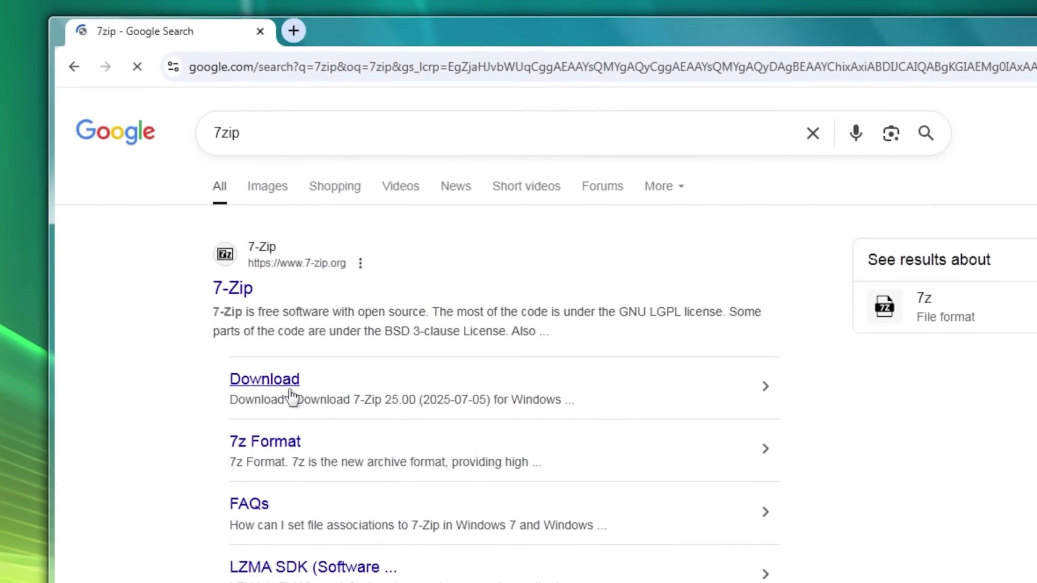
left_click(289, 393)
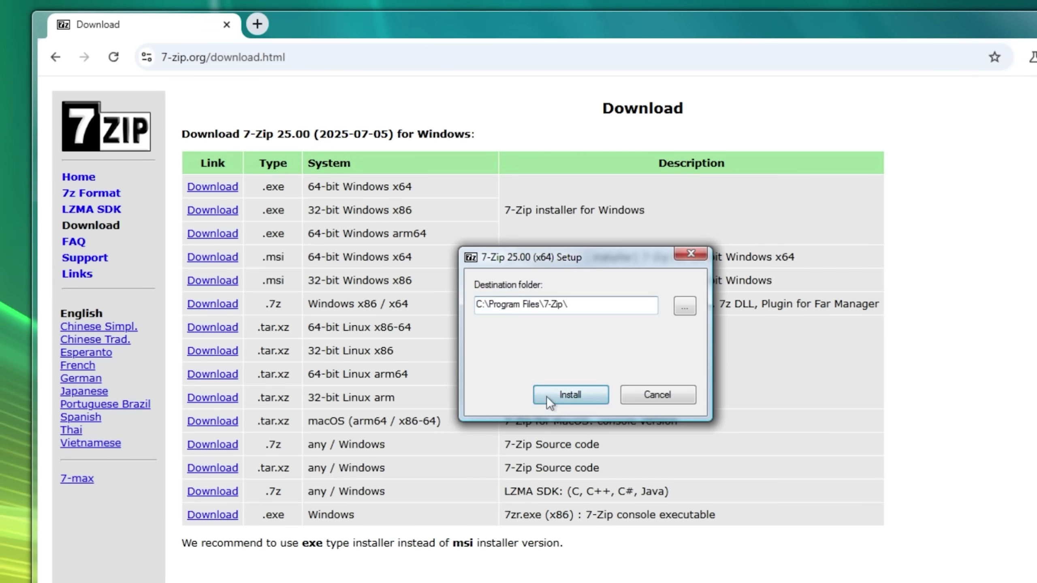
left_click(546, 396)
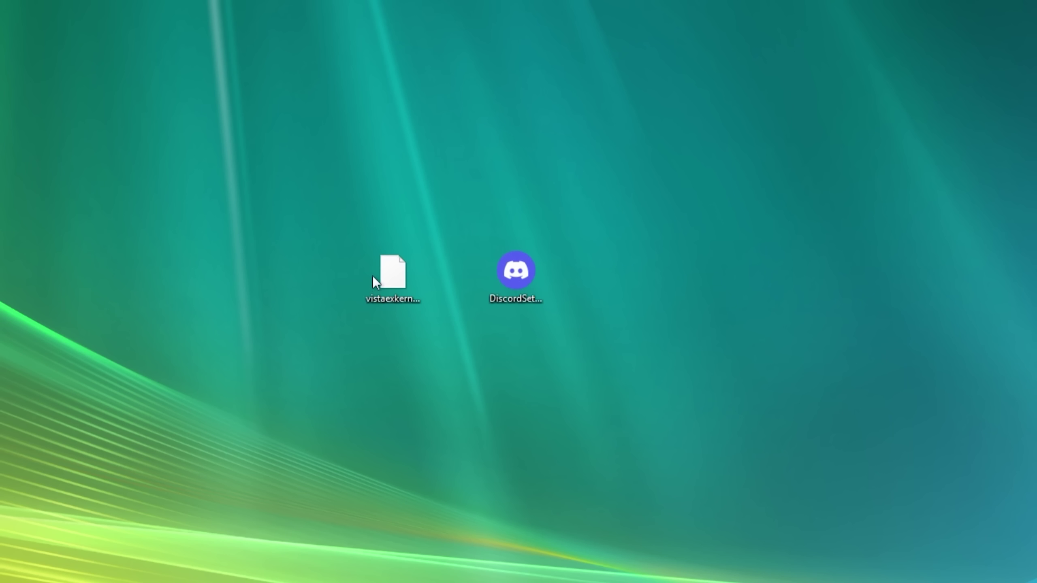
Extract the vistaexkernsetup_03092023_rev2 archive into its own folder with 7-Zip.
right_click(305, 181)
right_click(385, 266)
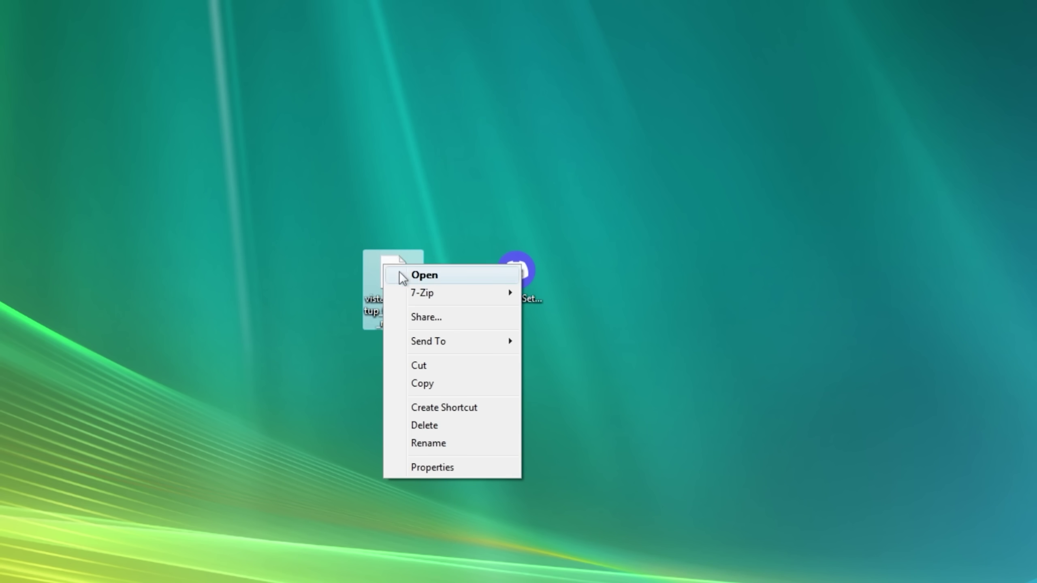
mouse_move(416, 293)
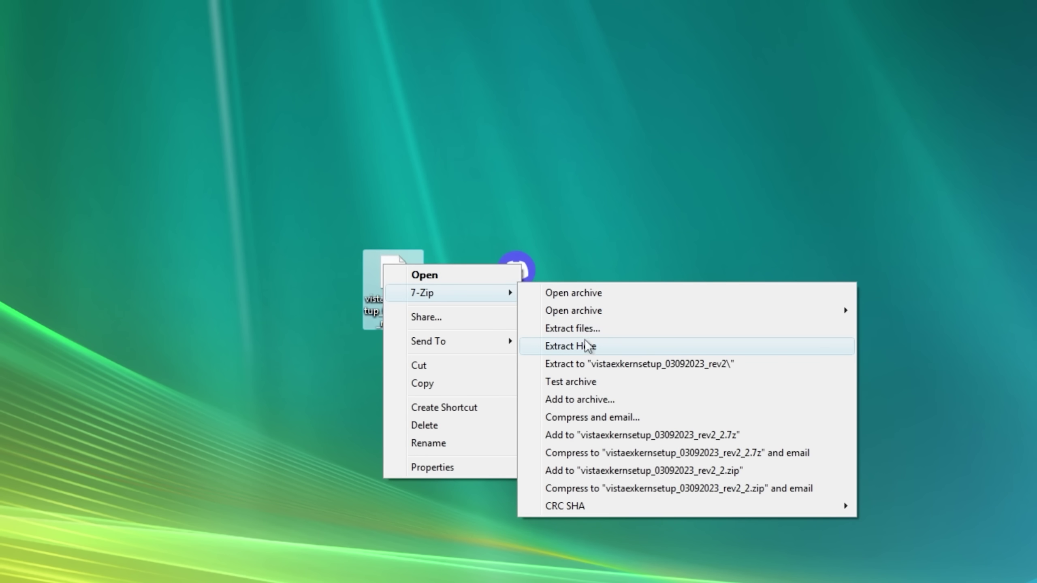
left_click(597, 364)
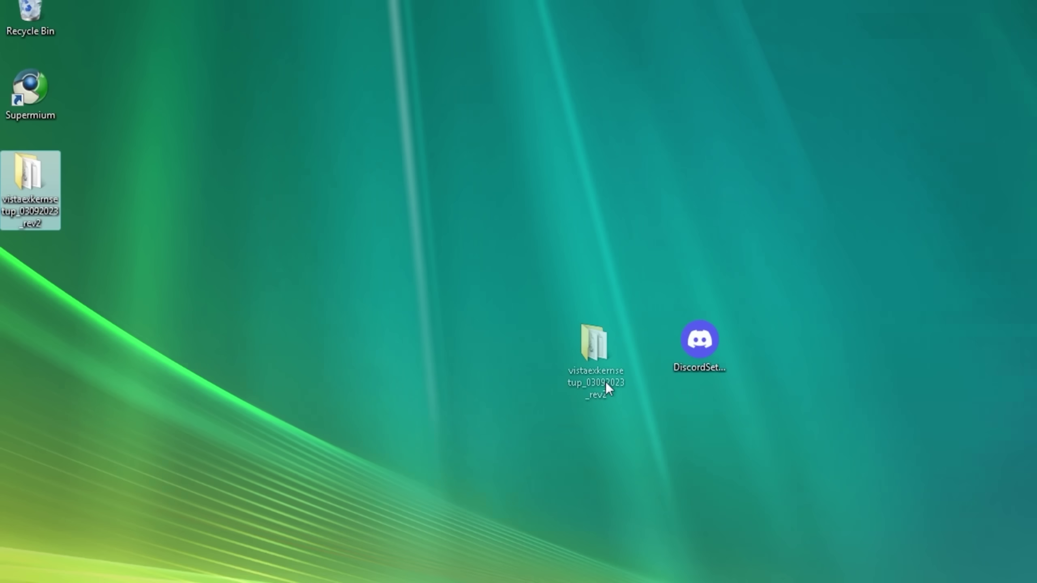
Open the extracted vistaexkernsetup_03092023_rev2 folder and run setup.exe without admin rights.
double_click(494, 310)
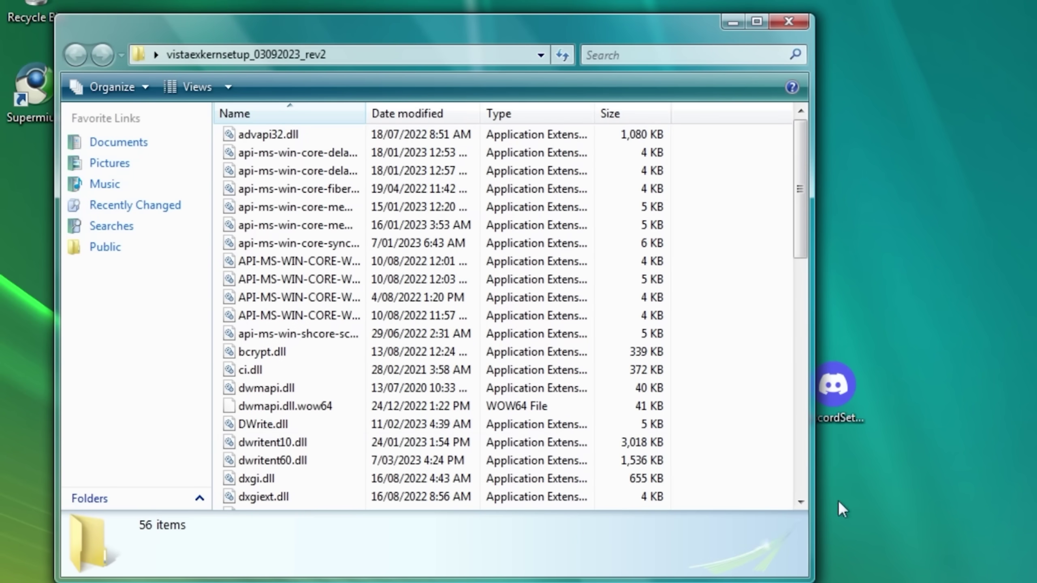
scroll(540, 384, "down", 12)
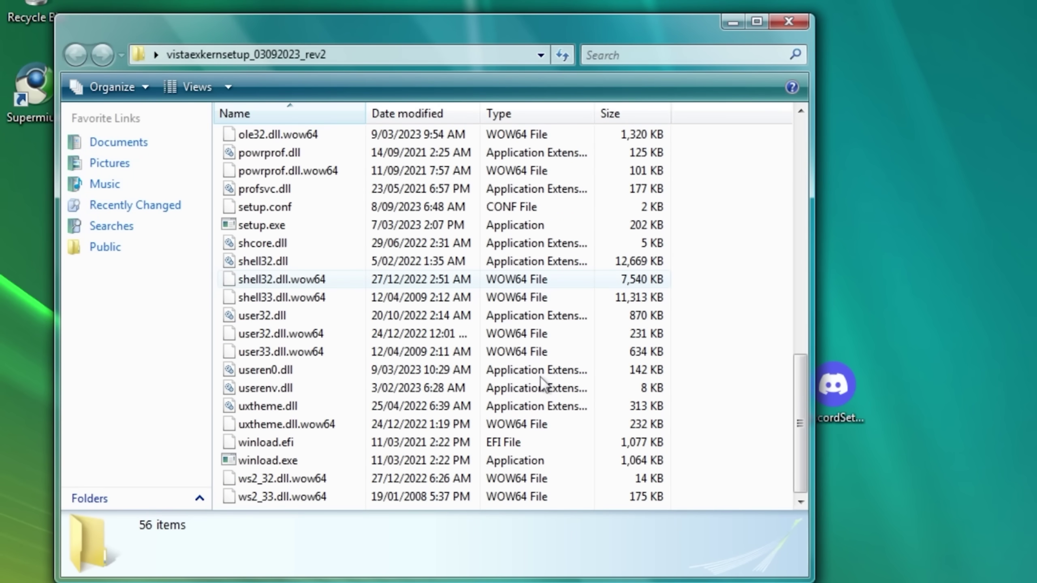
scroll(541, 383, "up", 12)
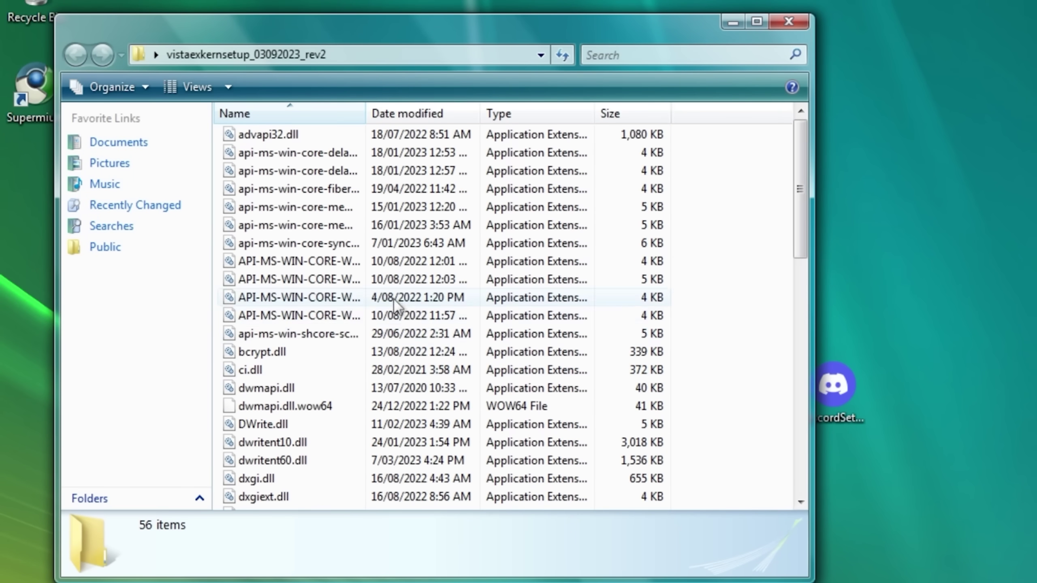
scroll(384, 300, "down", 6)
scroll(338, 259, "down", 5)
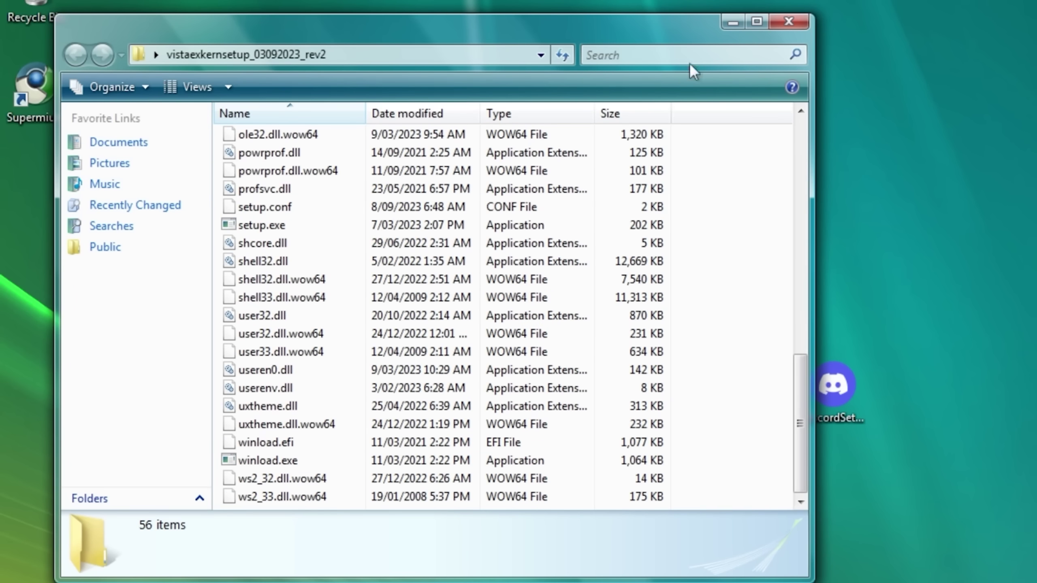
left_click(274, 228)
double_click(247, 228)
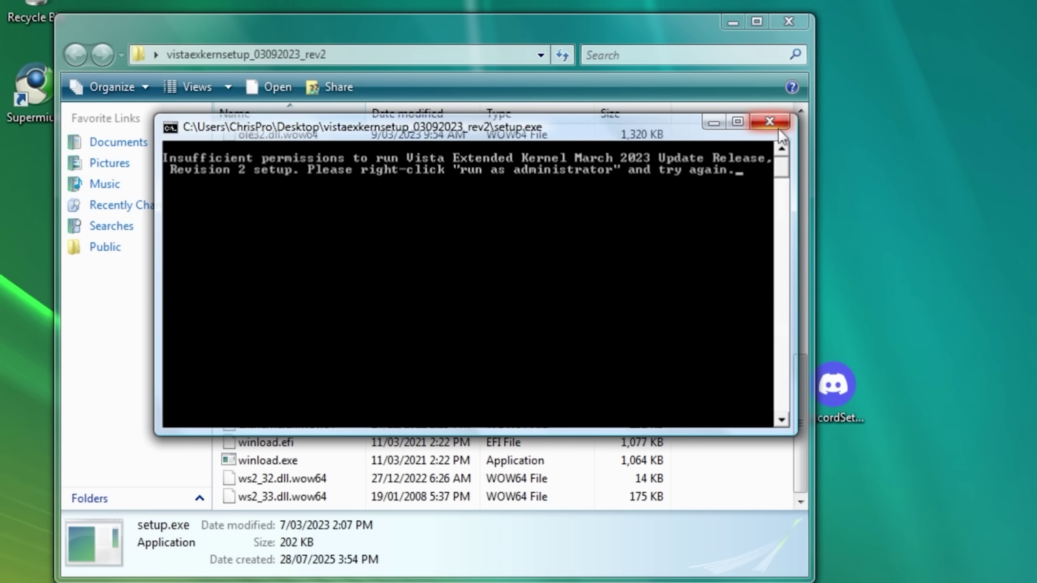
Run setup.exe as administrator to install the Extended Kernel, then recycle the setup folder.
left_click(775, 126)
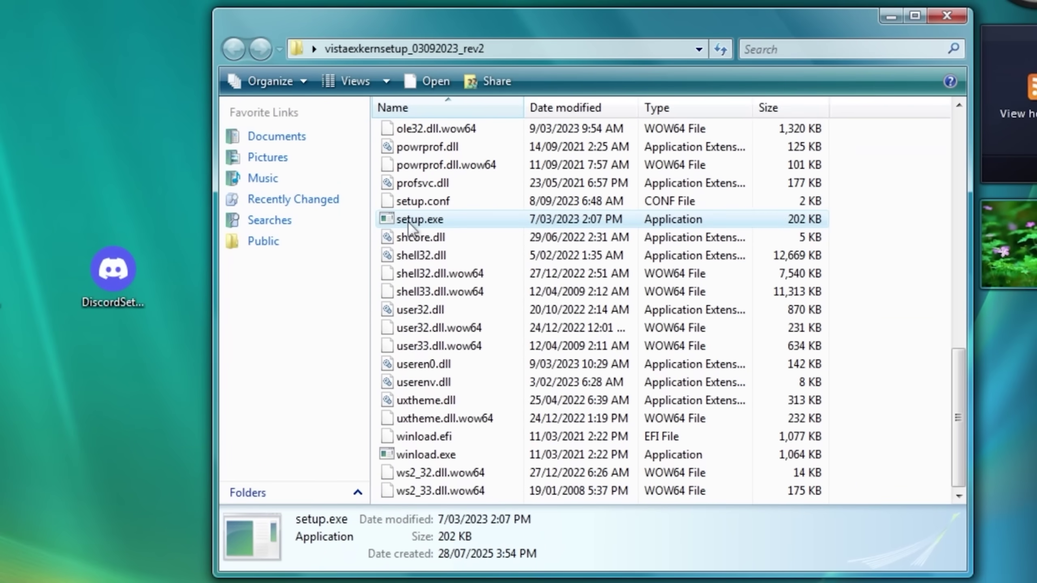
right_click(408, 225)
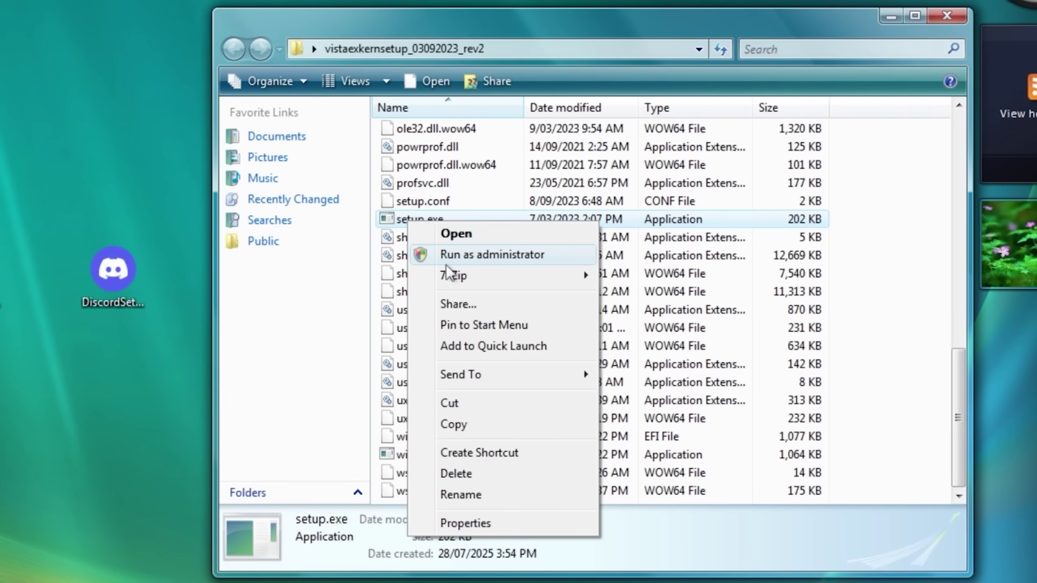
left_click(502, 255)
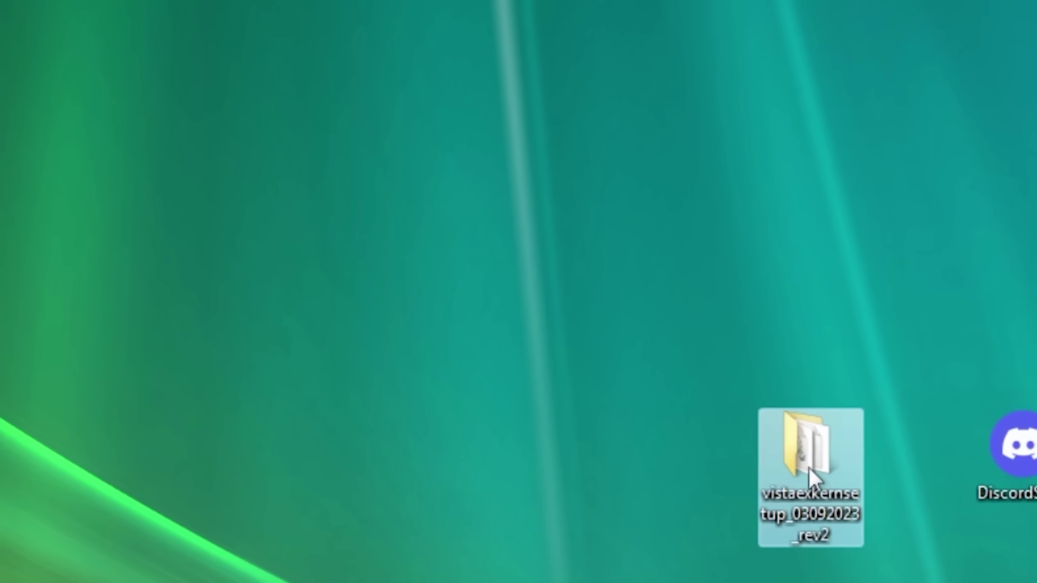
left_click_drag(810, 474, 40, 66)
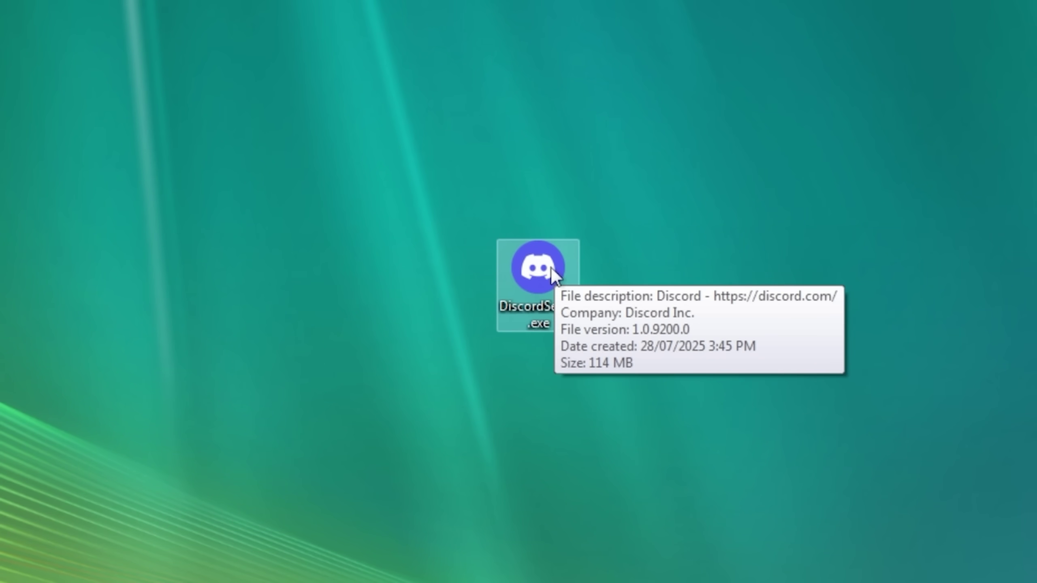
Launch Supermium from its desktop shortcut.
left_click(551, 268)
left_click(740, 274)
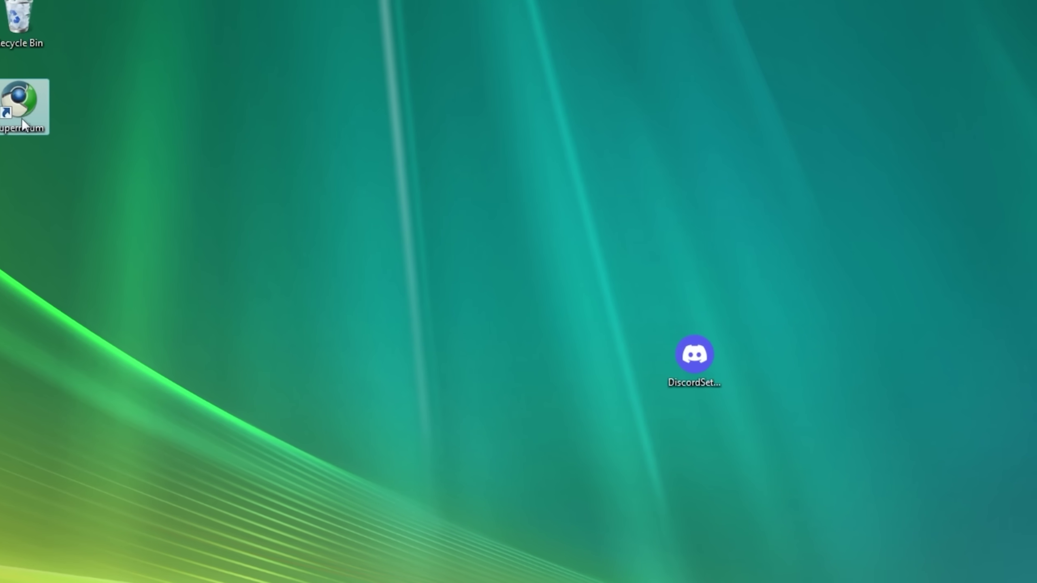
double_click(22, 122)
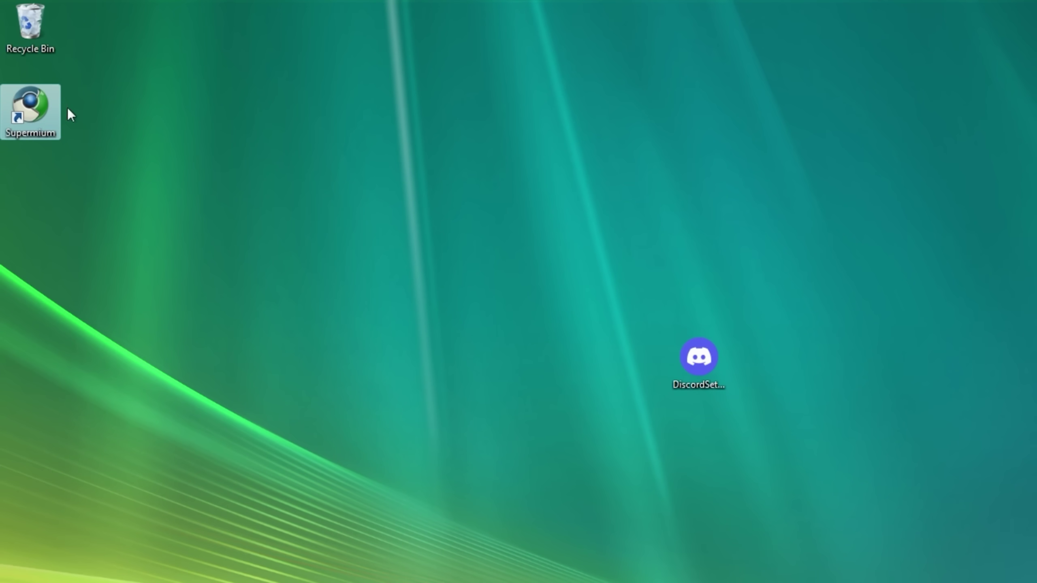
Set the Supermium shortcut to Windows XP (Service Pack 2) compatibility mode.
right_click(43, 112)
left_click(124, 360)
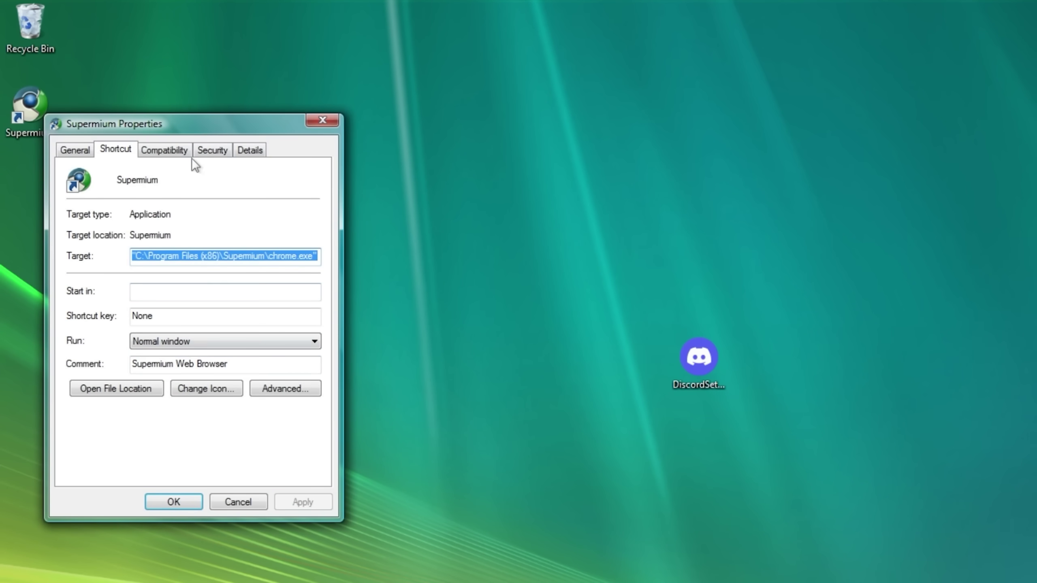
left_click(179, 151)
left_click(84, 233)
left_click(170, 252)
left_click(135, 308)
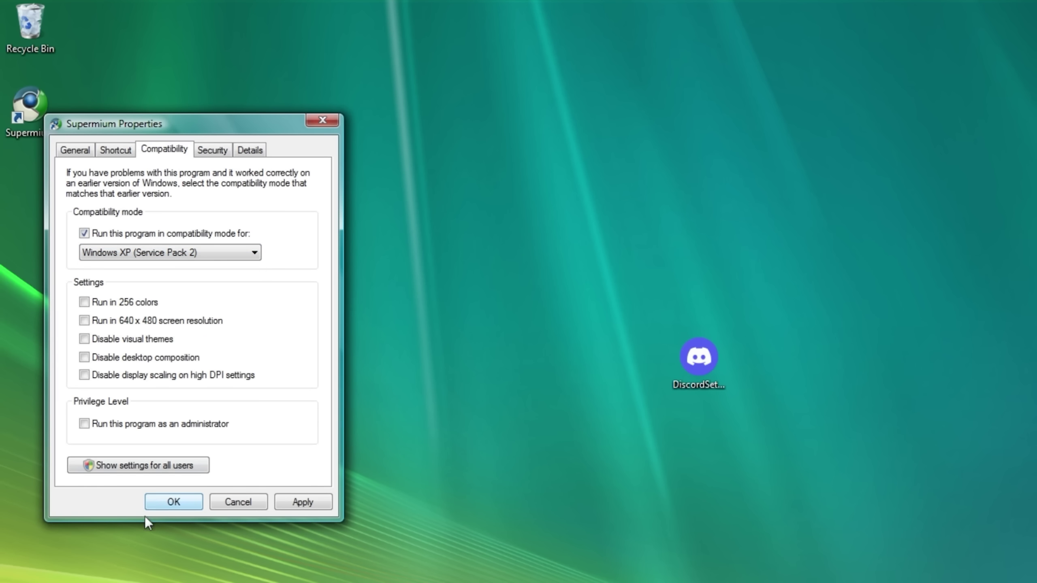
left_click(151, 506)
Turn compatibility mode back off in the Supermium shortcut properties.
right_click(49, 121)
left_click(134, 374)
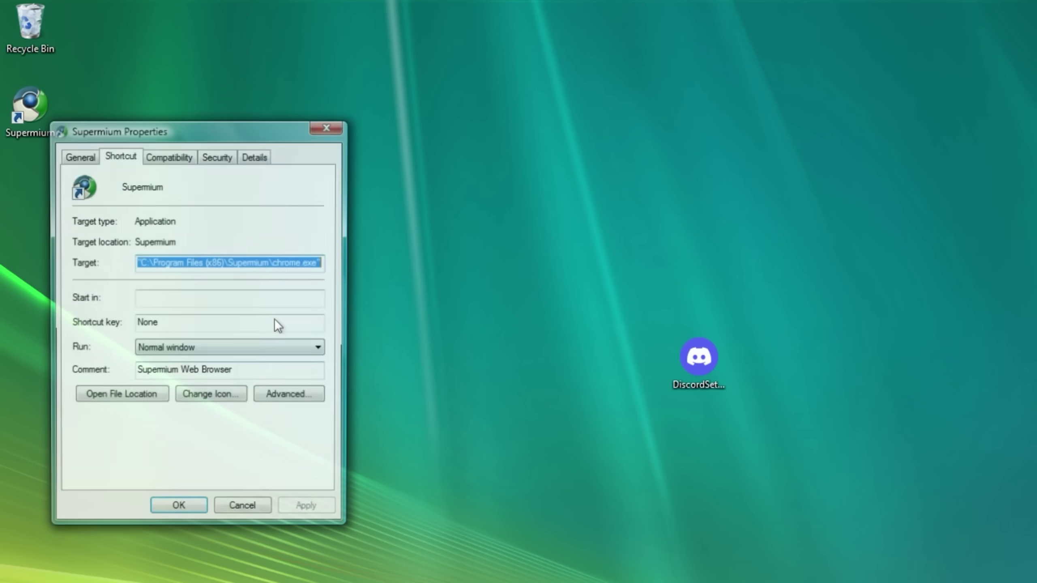
left_click(185, 160)
left_click(173, 240)
left_click(177, 509)
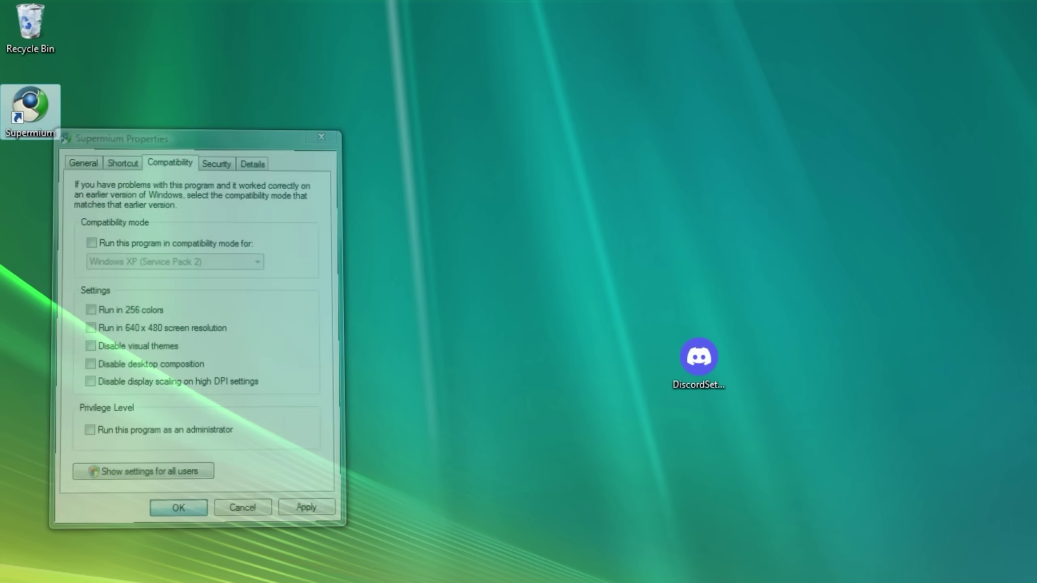
Restart the computer from the Start menu.
key("super")
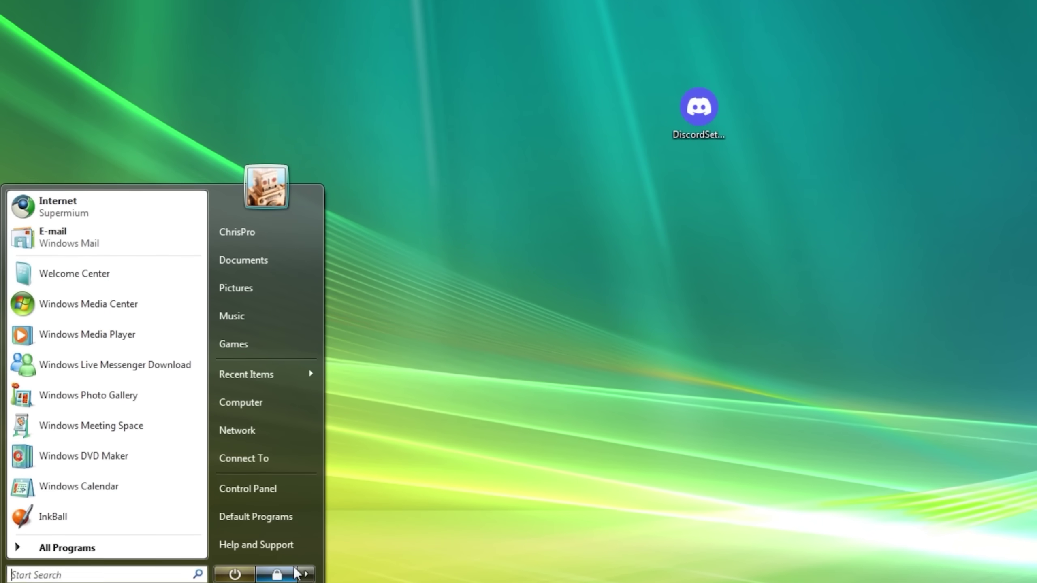
left_click(303, 574)
left_click(354, 534)
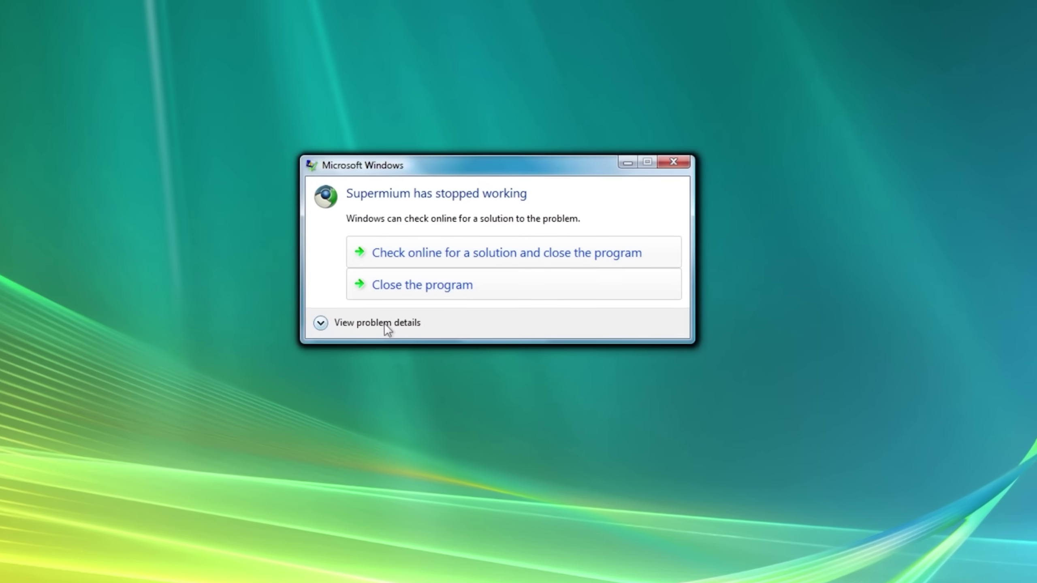
Expand the Supermium crash details, note the APPCRASH fault module, and check online.
left_click(409, 318)
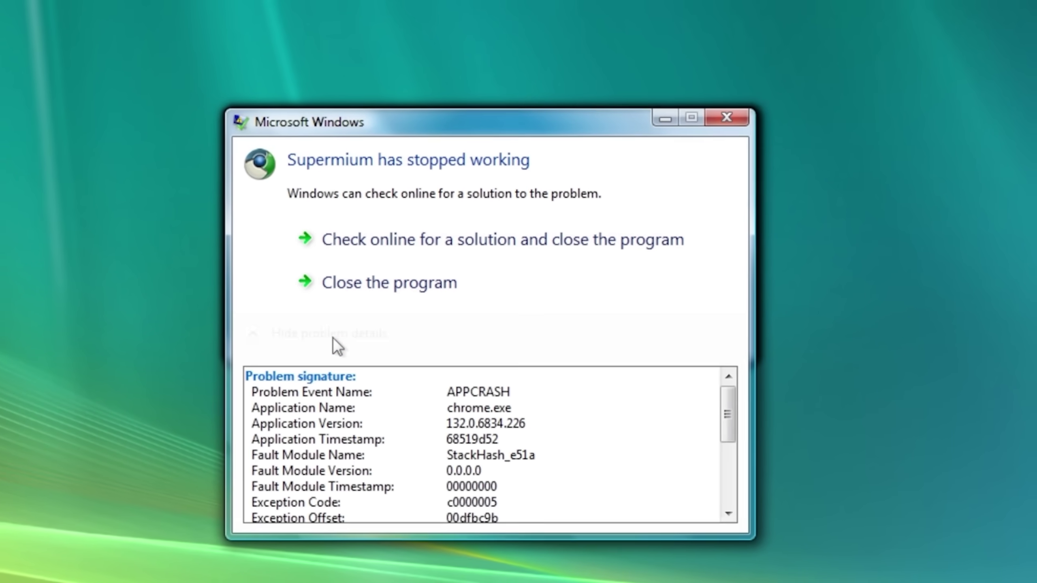
left_click_drag(244, 393, 454, 393)
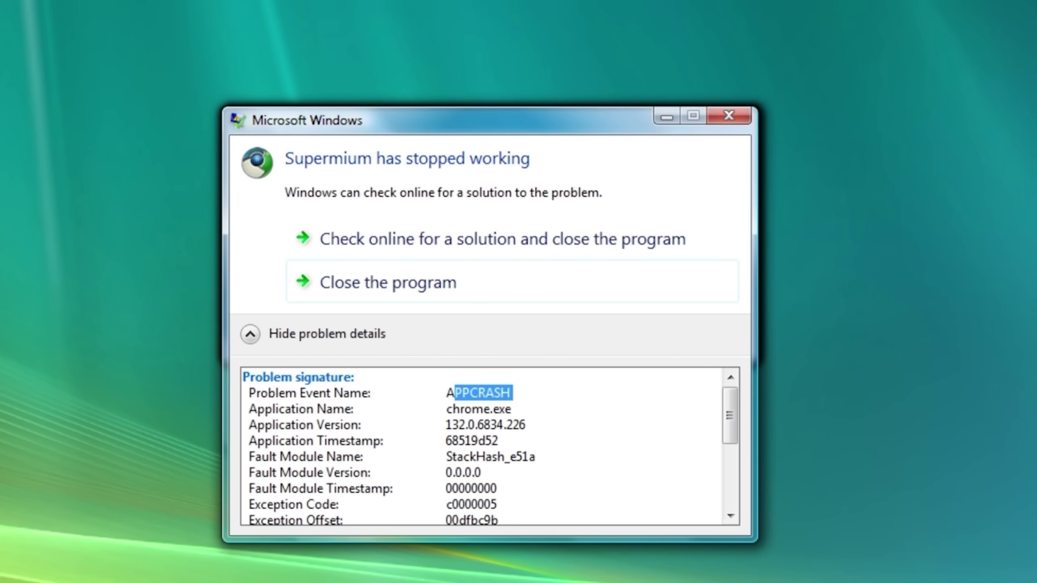
left_click_drag(535, 457, 446, 456)
left_click(418, 229)
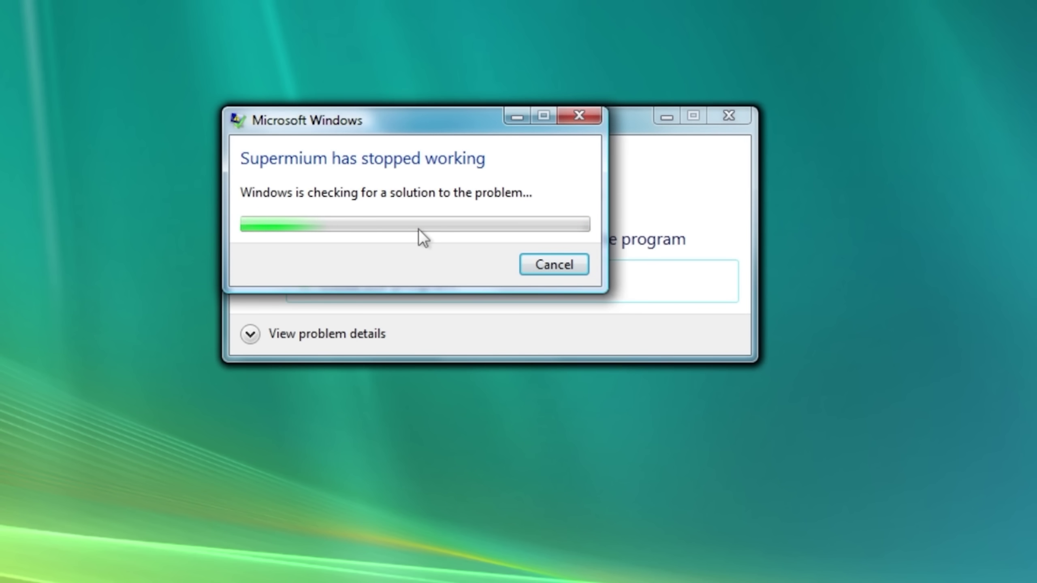
left_click_drag(359, 128, 2, 2)
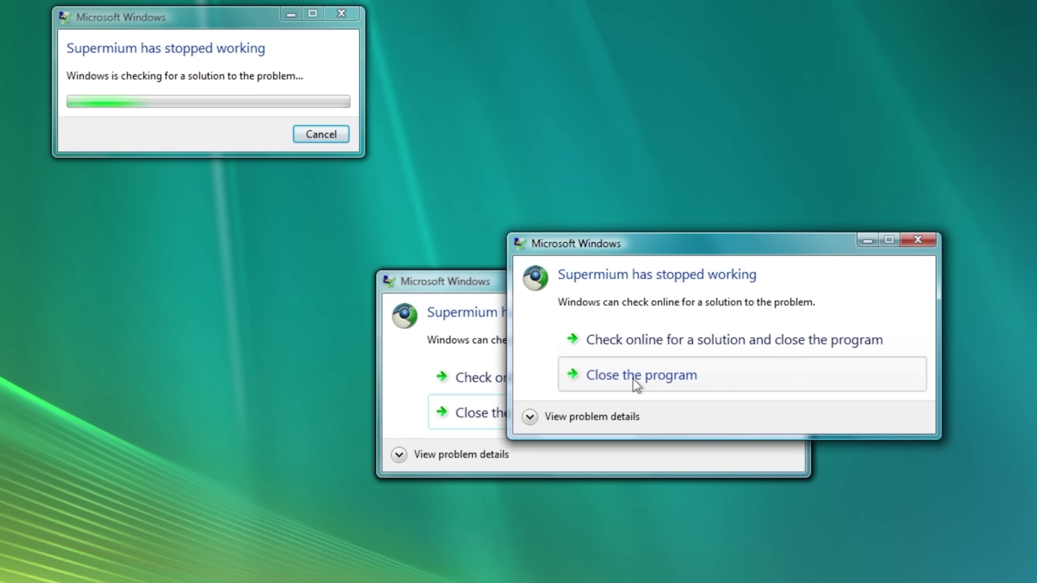
Close the crash reports and open the Data Execution Prevention explanation in Help.
left_click(632, 379)
left_click(528, 423)
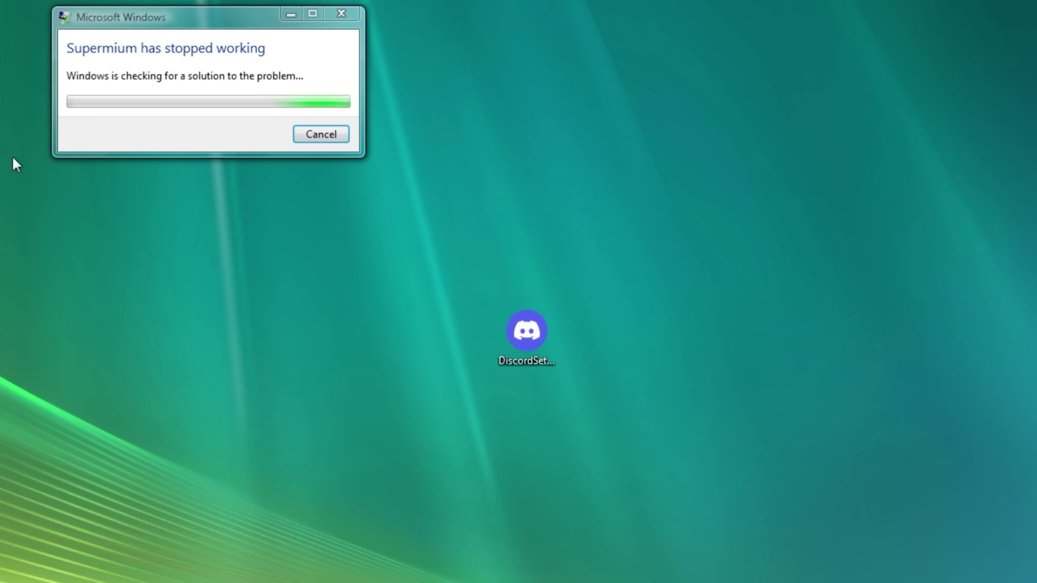
left_click(434, 456)
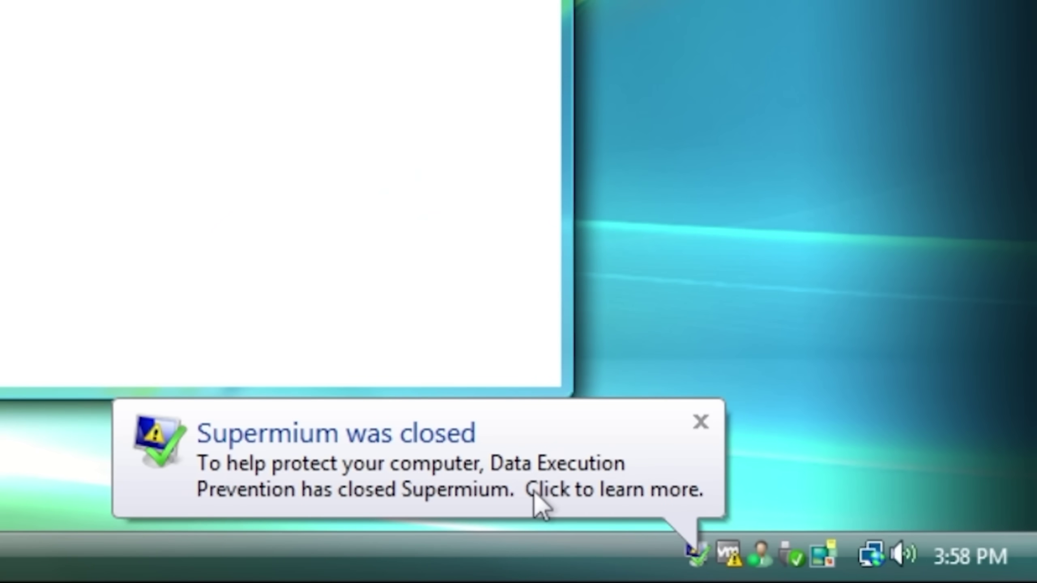
left_click(535, 500)
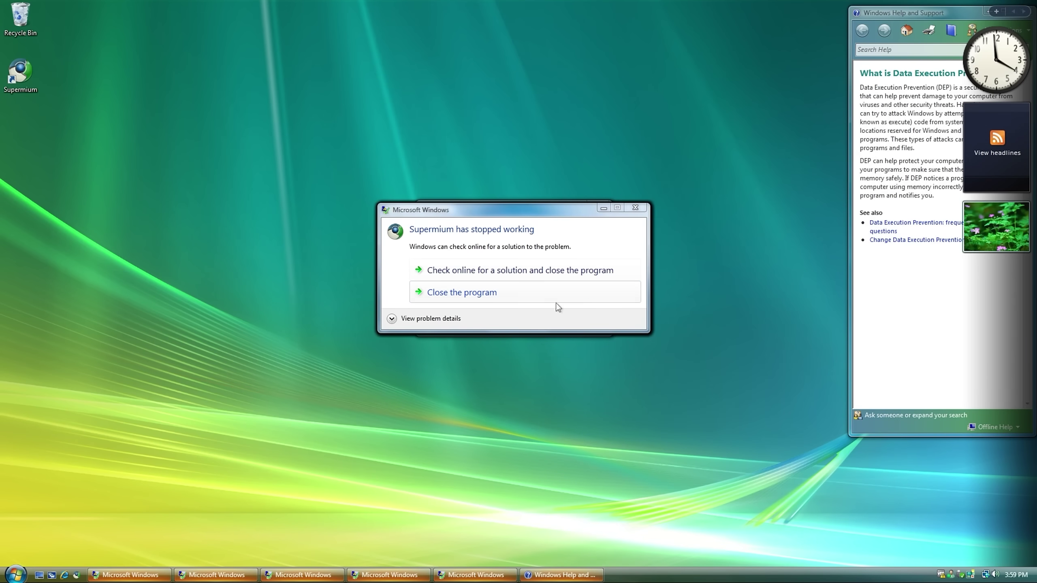
left_click(477, 291)
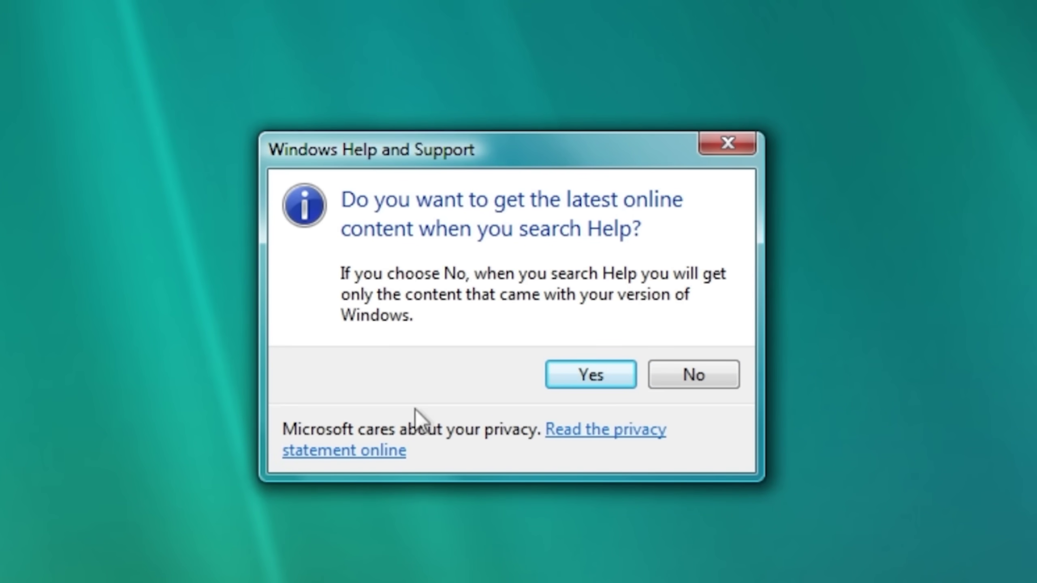
Decline online Help content and read the Data Execution Prevention article's key sentences.
left_click(690, 377)
left_click_drag(881, 15, 449, 74)
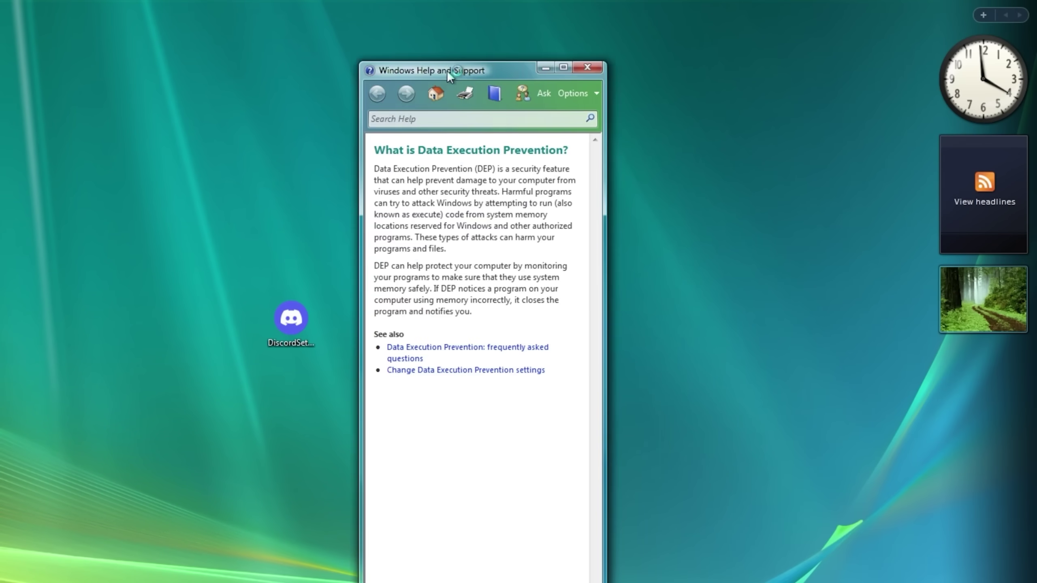
left_click_drag(393, 169, 470, 168)
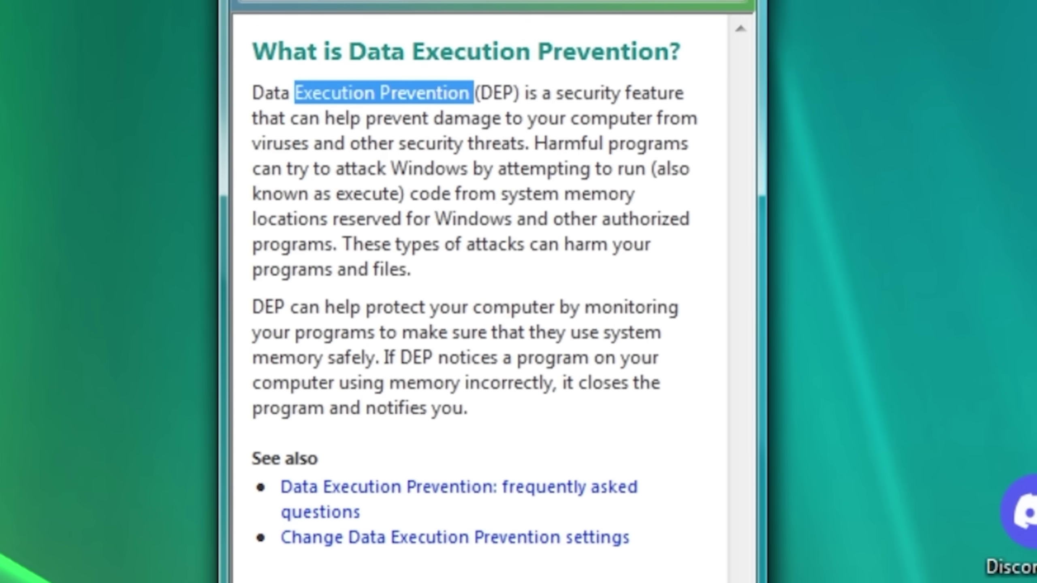
left_click_drag(474, 94, 508, 219)
left_click_drag(295, 333, 468, 408)
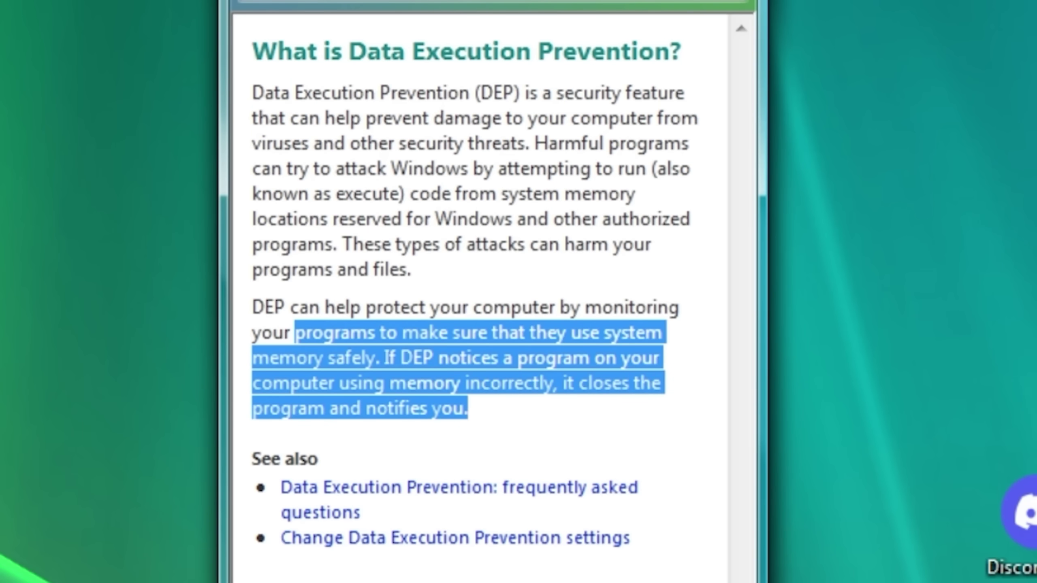
Go to the Ask someone page and follow the Microsoft Customer Support link.
left_click(509, 455)
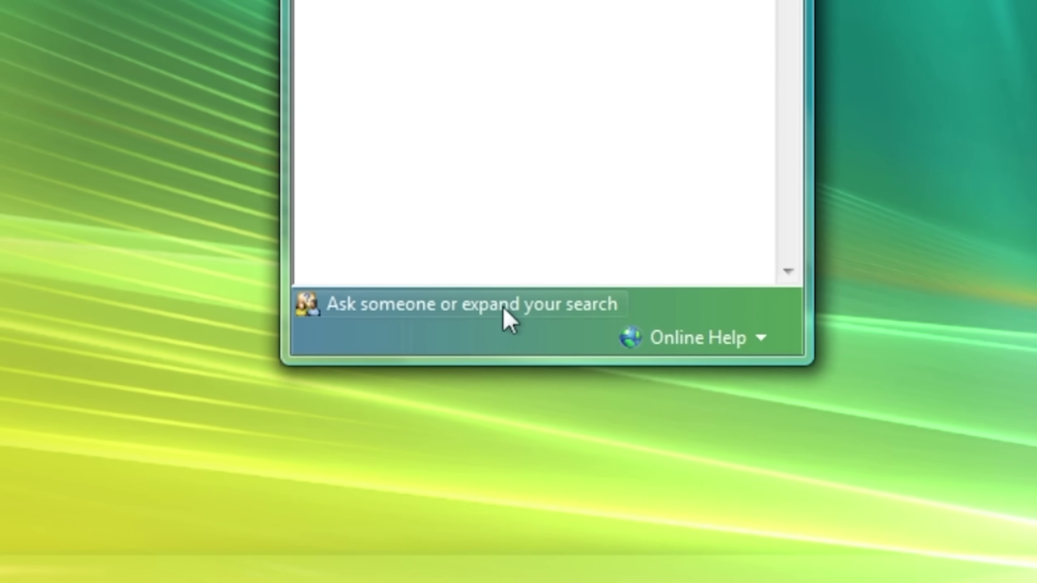
left_click(502, 353)
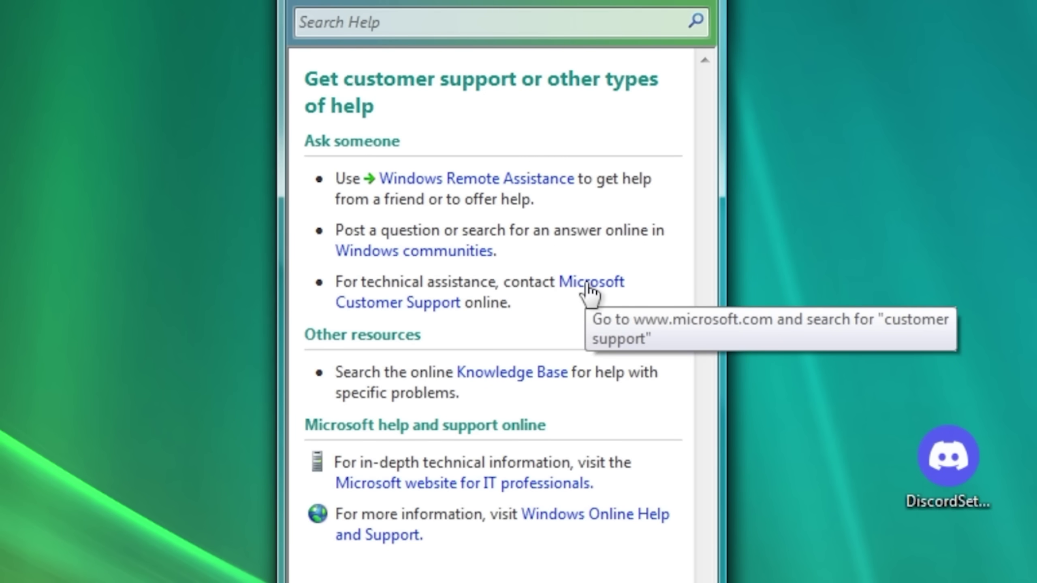
left_click(586, 285)
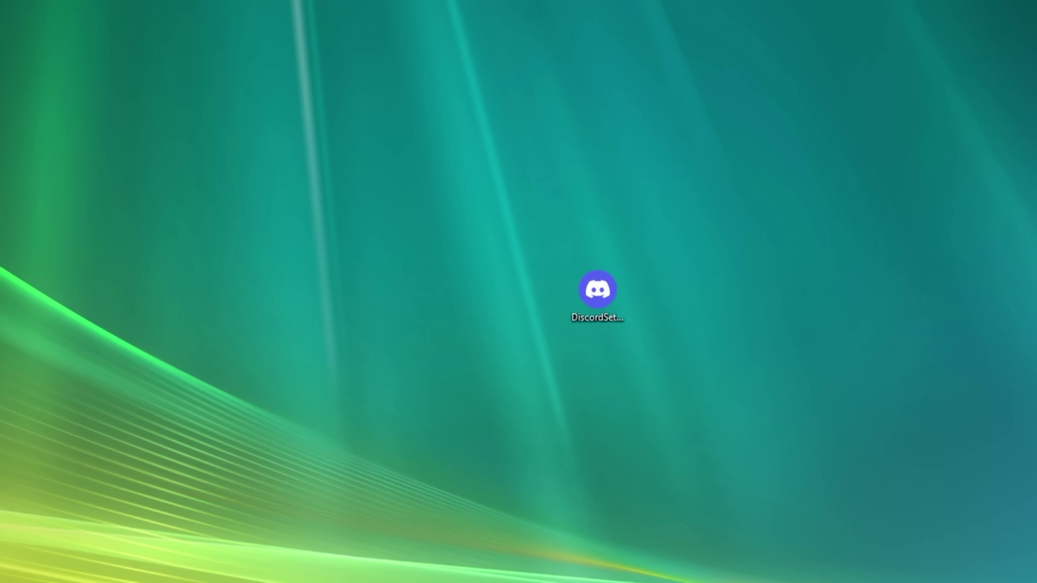
Restore the deleted vistaexkernsetup folder from the Recycle Bin.
right_click(19, 17)
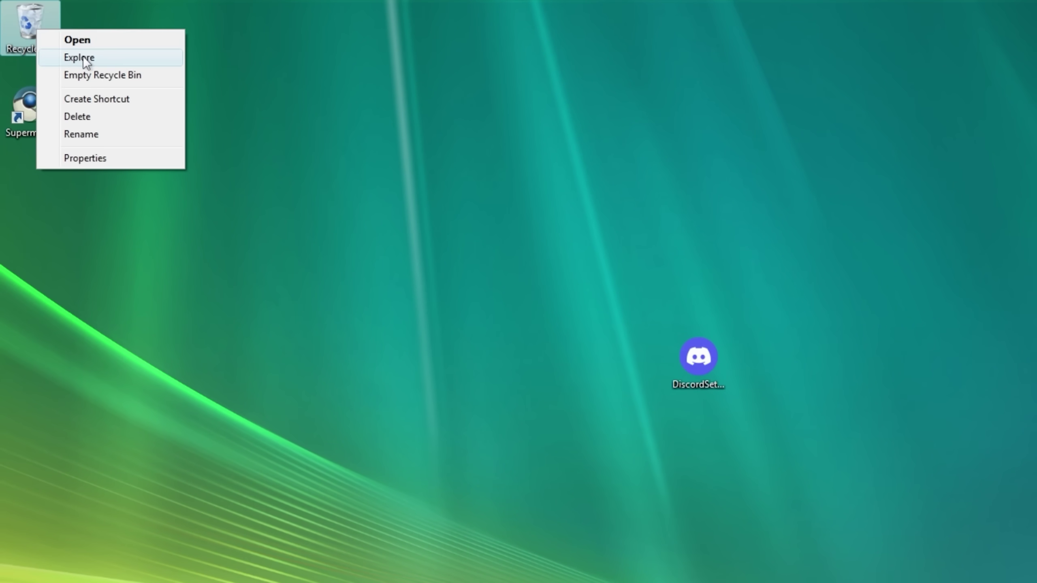
left_click(85, 62)
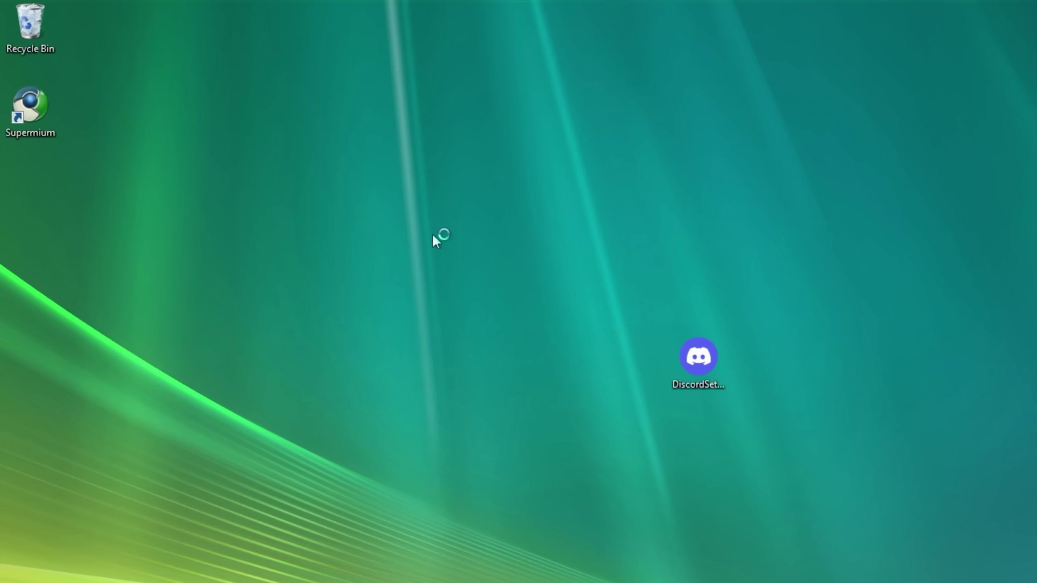
right_click(296, 233)
key("Escape")
right_click(264, 230)
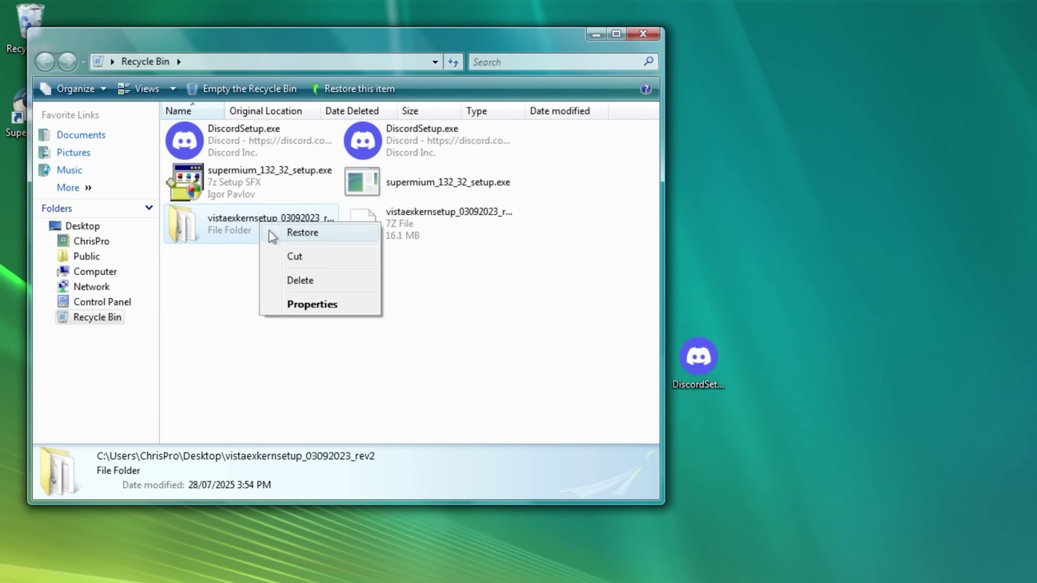
left_click(298, 232)
Reposition the restored folder on the desktop, open it, and launch Supermium.
left_click_drag(28, 191, 365, 232)
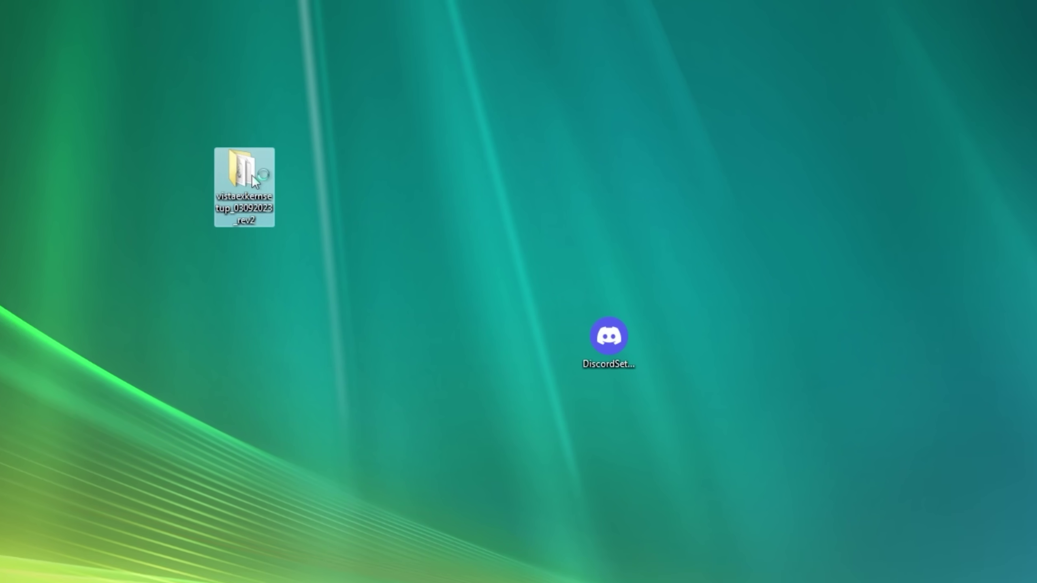
double_click(341, 198)
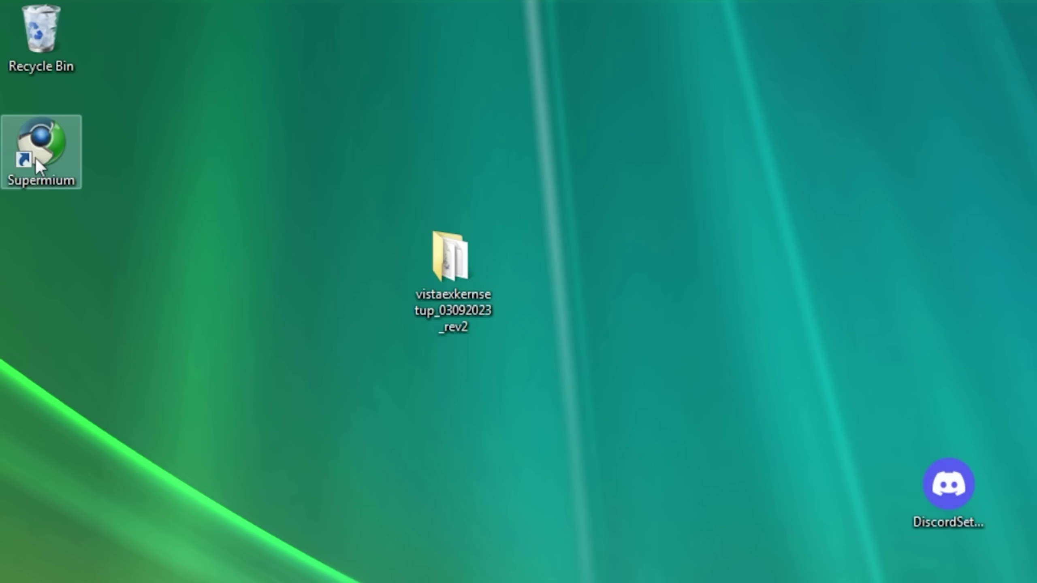
double_click(54, 171)
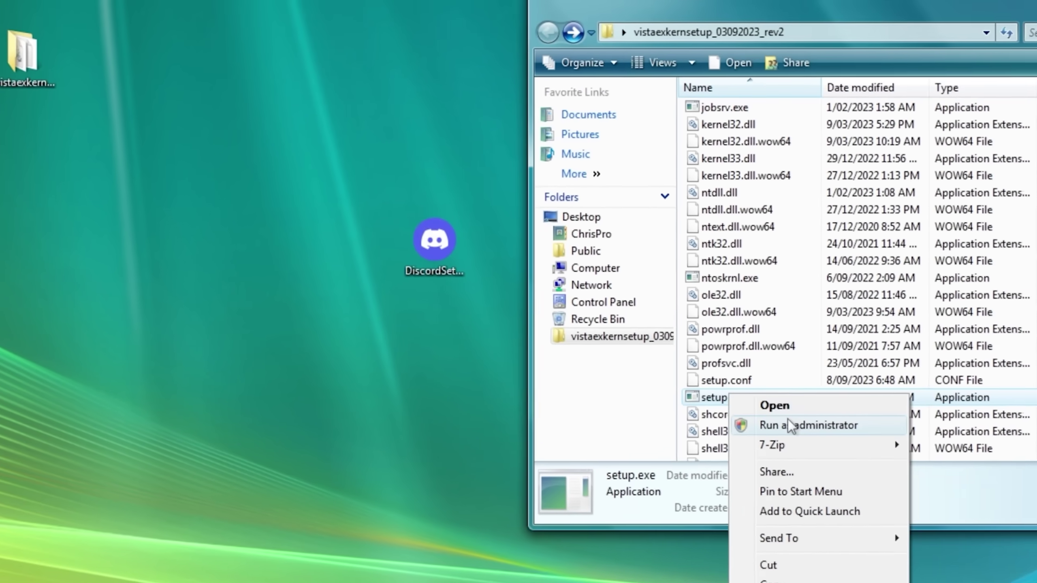
Close crashed Supermium and run the kernel setup's restore option (r) for C:\Windows\System32 to completion.
left_click(787, 421)
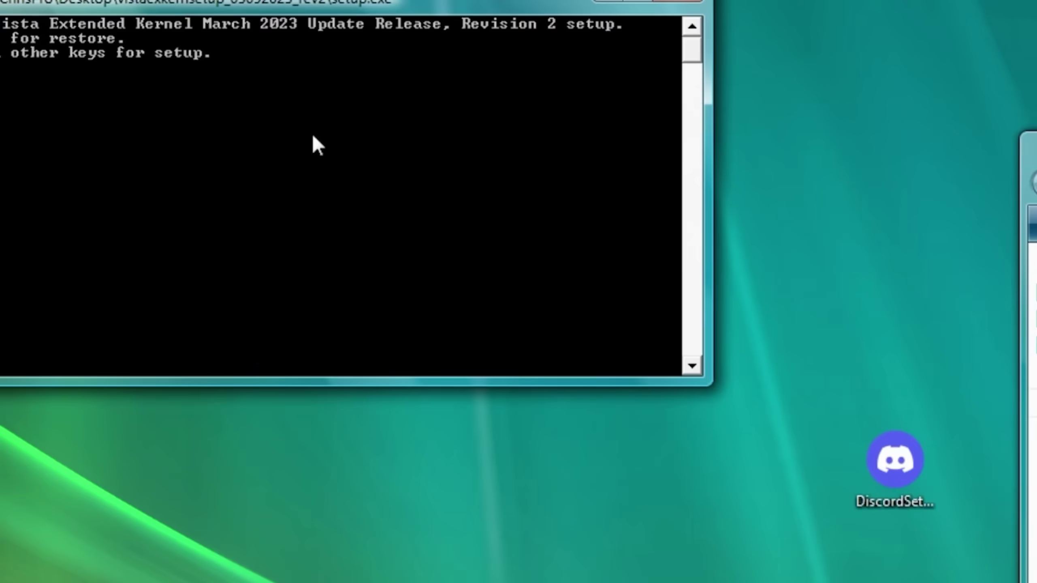
type("r")
key("Return")
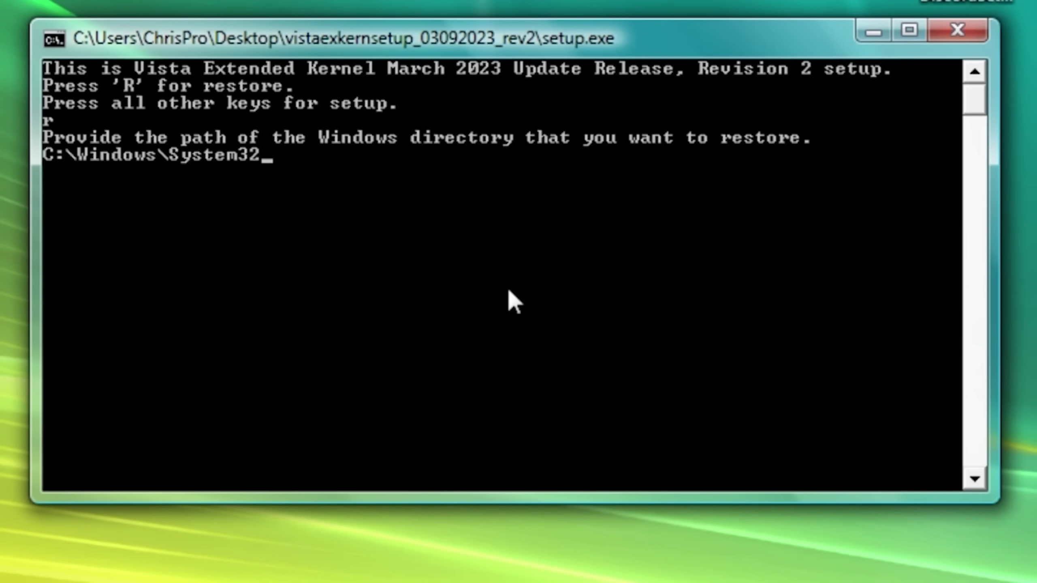
key("Return")
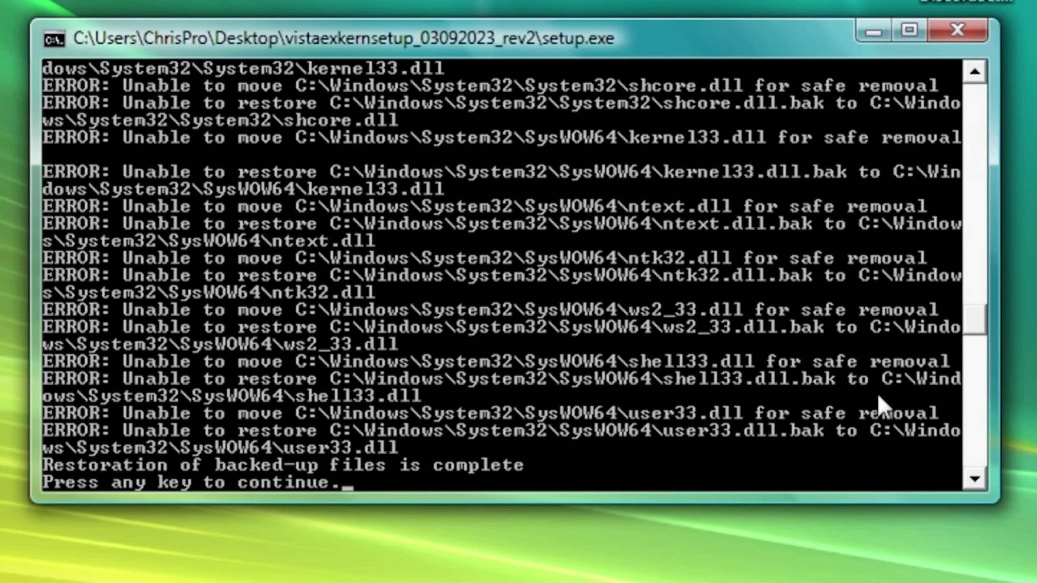
key("Return")
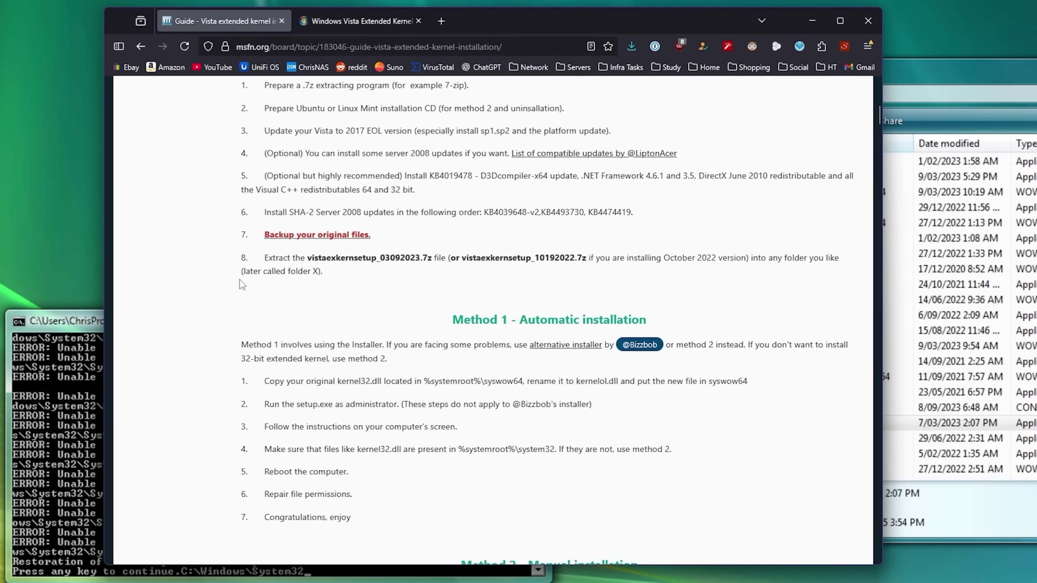
Scroll the MSFN guide up to its title, then down to Method 2 manual installation.
scroll(242, 285, "up", 9)
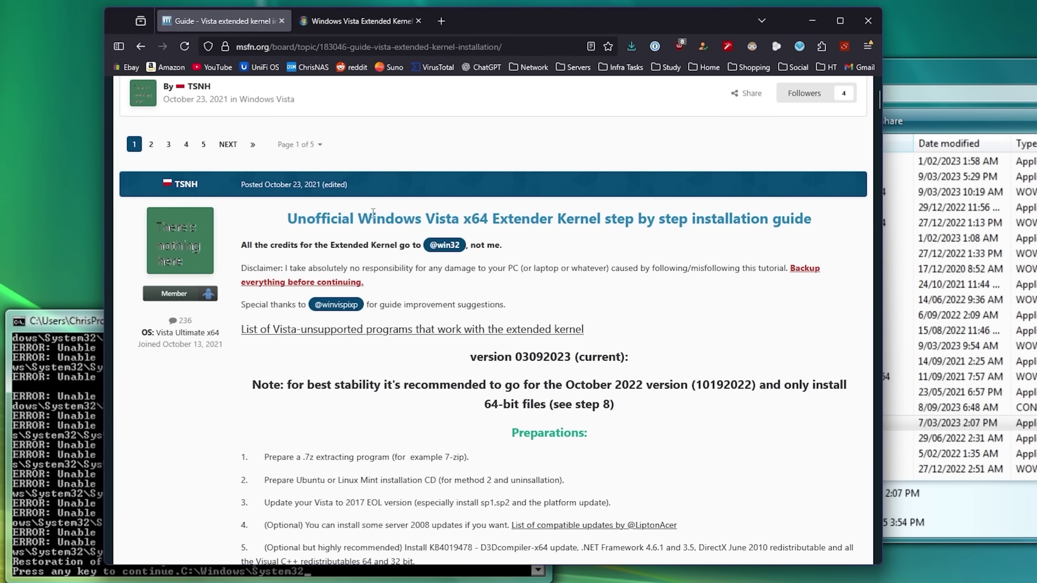
scroll(420, 222, "down", 20)
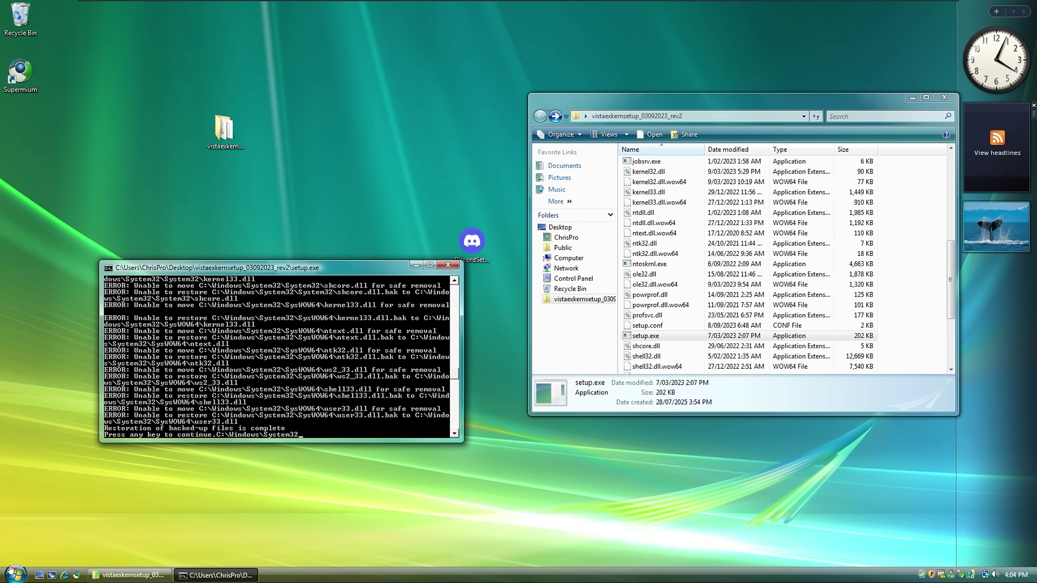
Launch InkBall from the Start menu's programs list.
left_click(14, 574)
left_click(51, 541)
left_click(52, 541)
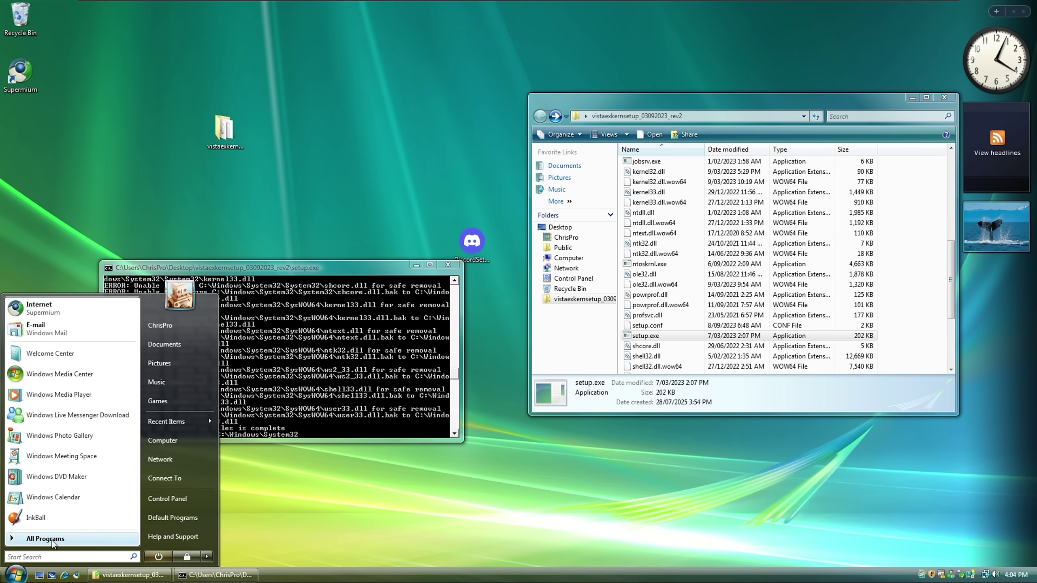
left_click(54, 485)
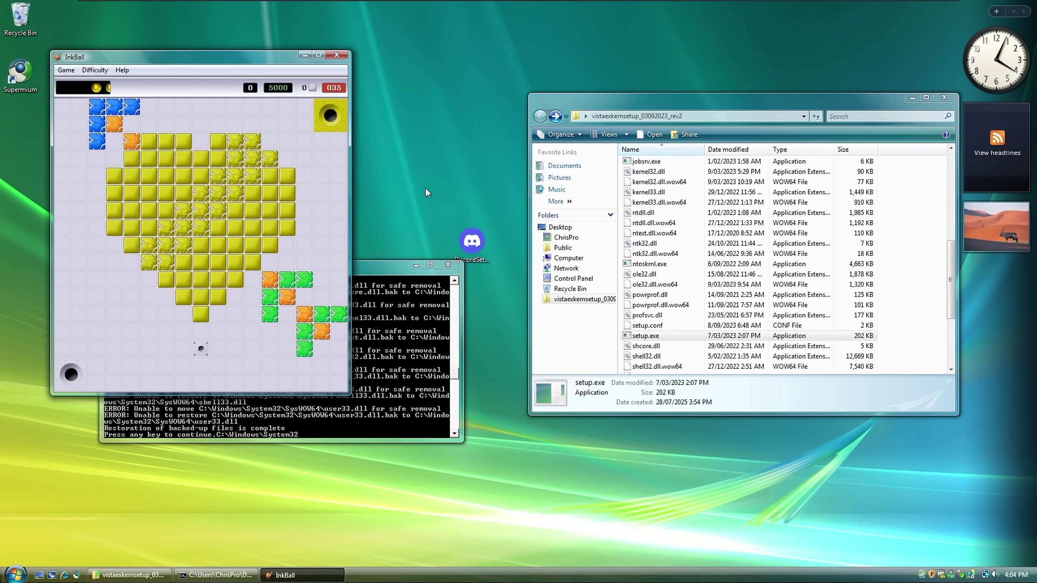
Move InkBall aside, draw six ink strokes on the board, then scroll the Media Center menu.
left_click_drag(229, 57, 383, 80)
left_click_drag(304, 208, 339, 323)
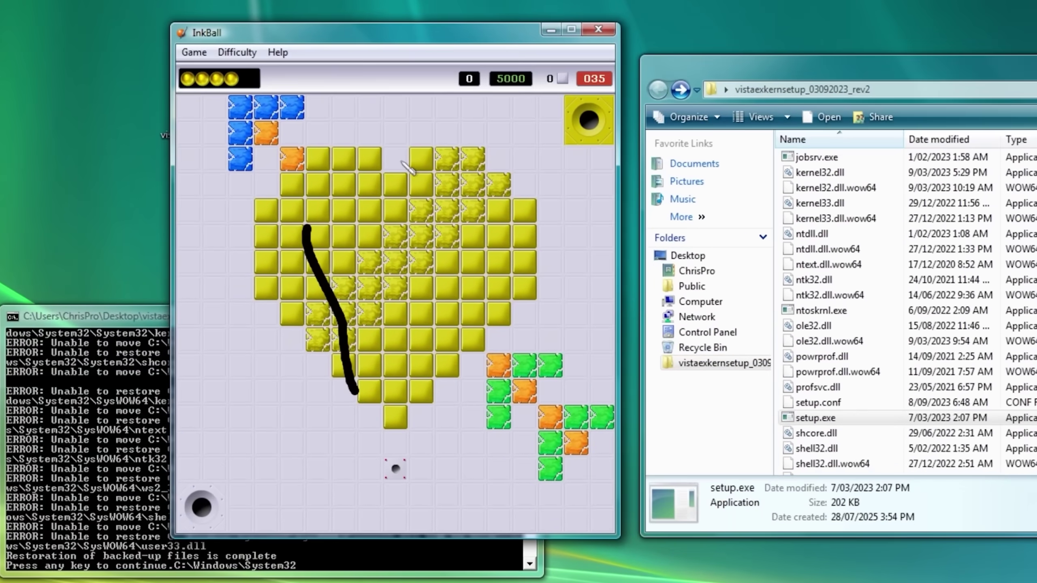
left_click_drag(458, 180, 281, 332)
left_click_drag(308, 203, 412, 324)
left_click_drag(477, 161, 375, 285)
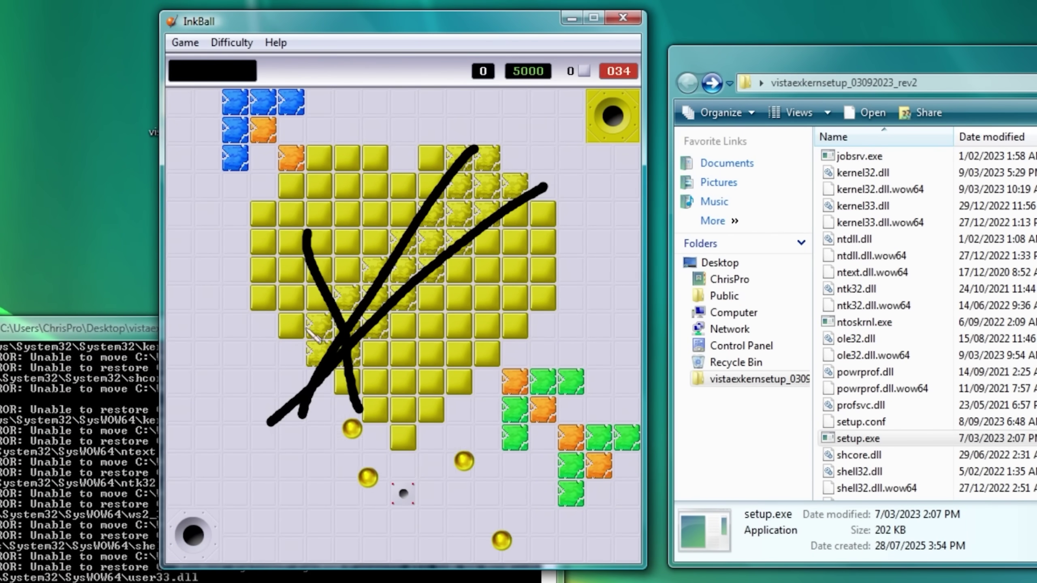
left_click_drag(290, 188, 598, 367)
left_click_drag(168, 347, 518, 294)
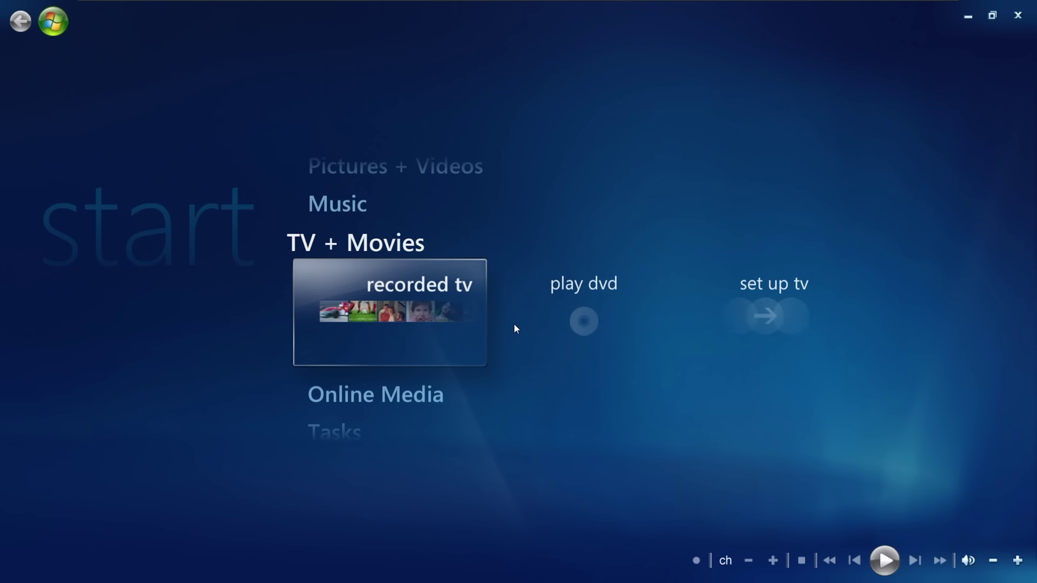
scroll(513, 327, "down", 4)
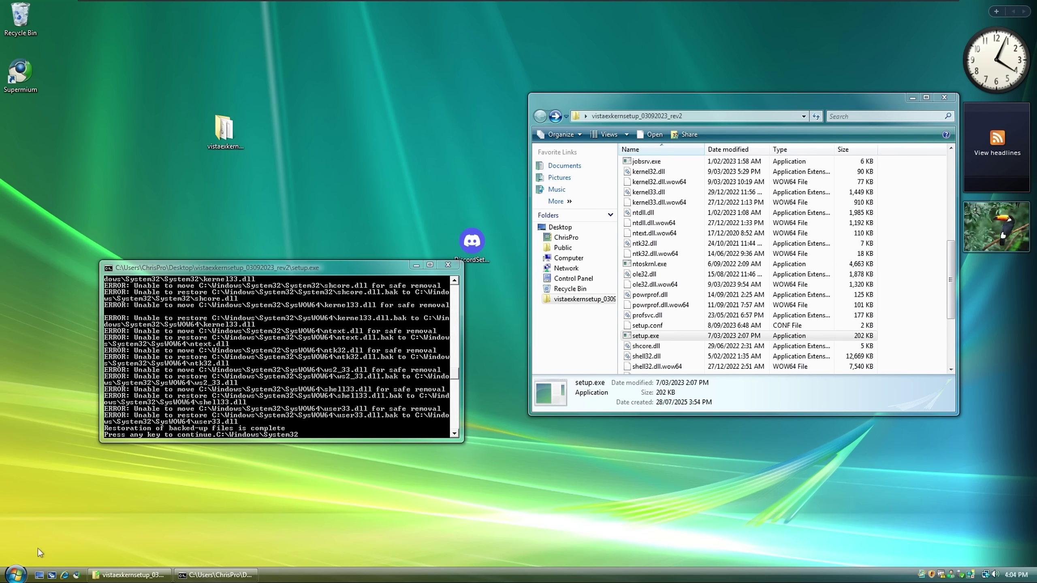
Leave Media Center and place the Supermium installer on the desktop.
key("super")
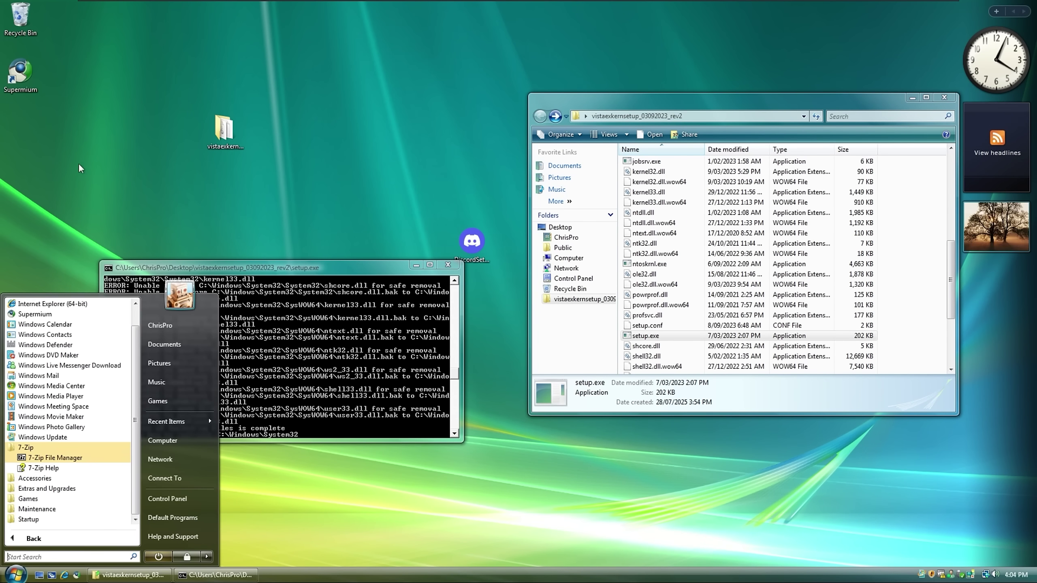
left_click(41, 37)
right_click(30, 21)
left_click(298, 84)
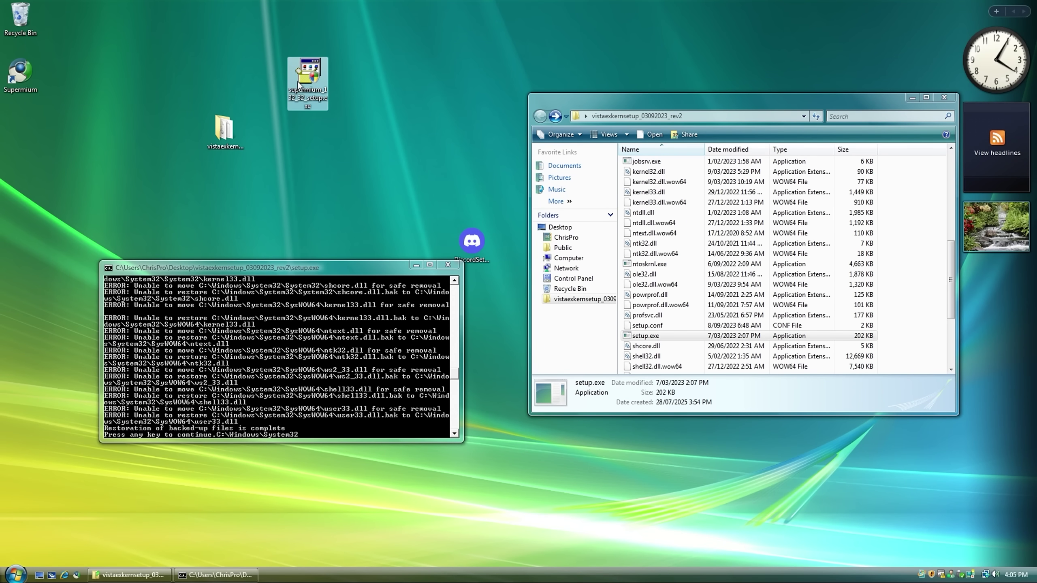
Run the Supermium installer, acknowledge its completion, and launch the newly installed Supermium.
left_click(131, 256)
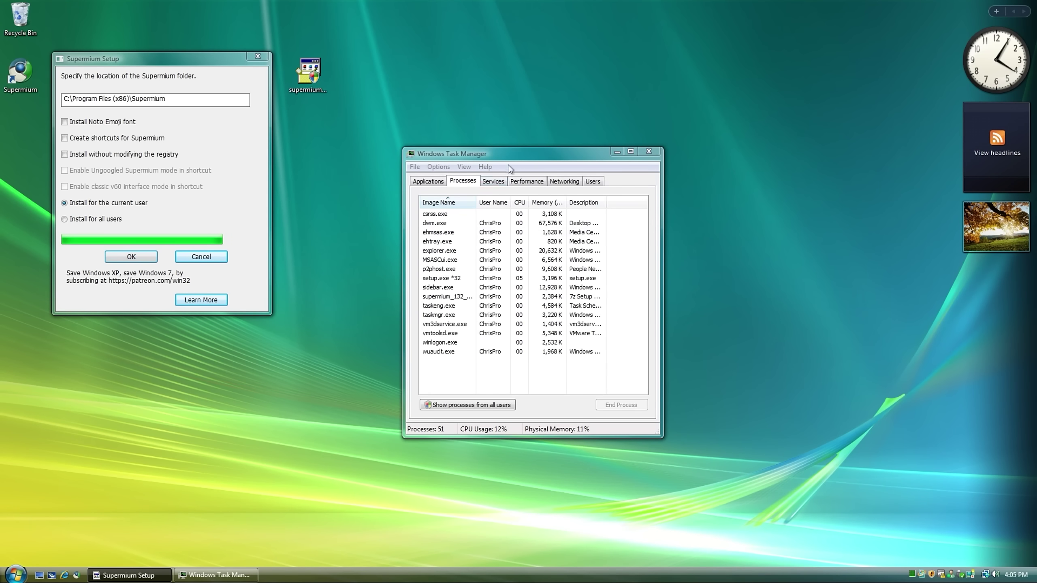
left_click_drag(509, 153, 759, 150)
left_click(558, 321)
double_click(20, 76)
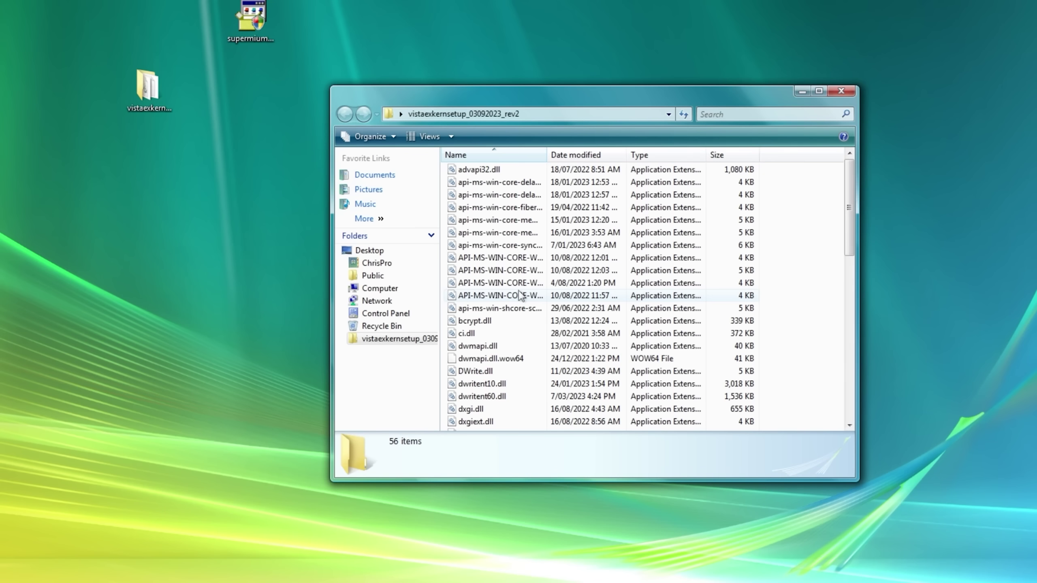
Run setup.exe as administrator and choose restore (R) for C:\Windows.
scroll(507, 368, "down", 8)
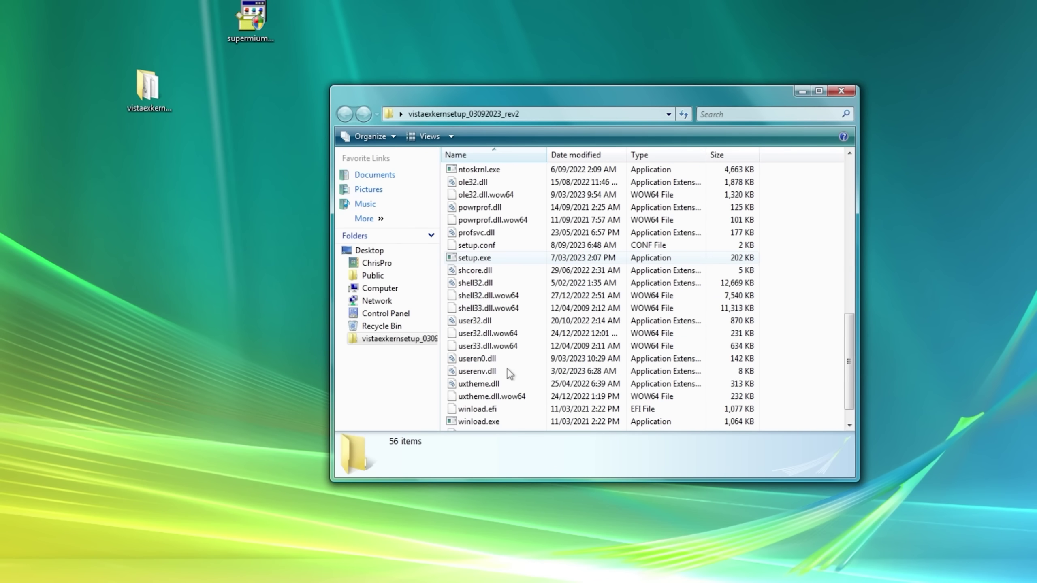
scroll(507, 368, "down", 1)
scroll(496, 310, "up", 1)
right_click(477, 271)
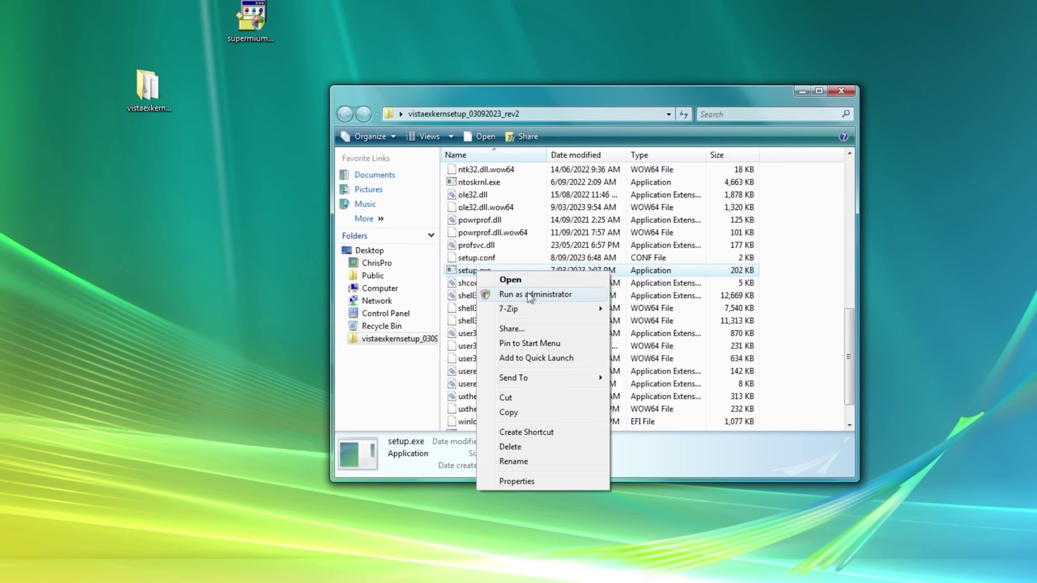
left_click(529, 294)
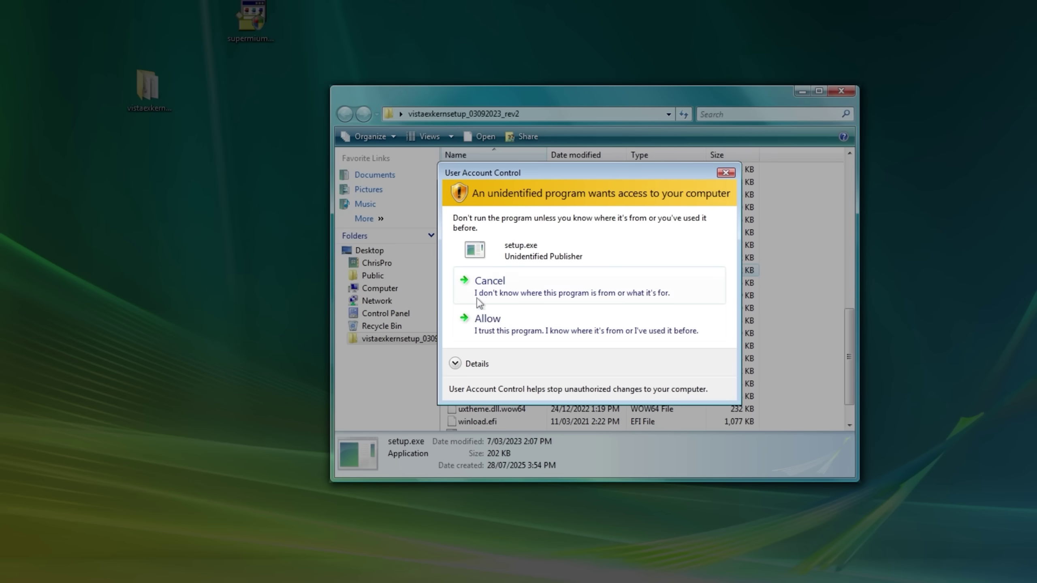
left_click(485, 393)
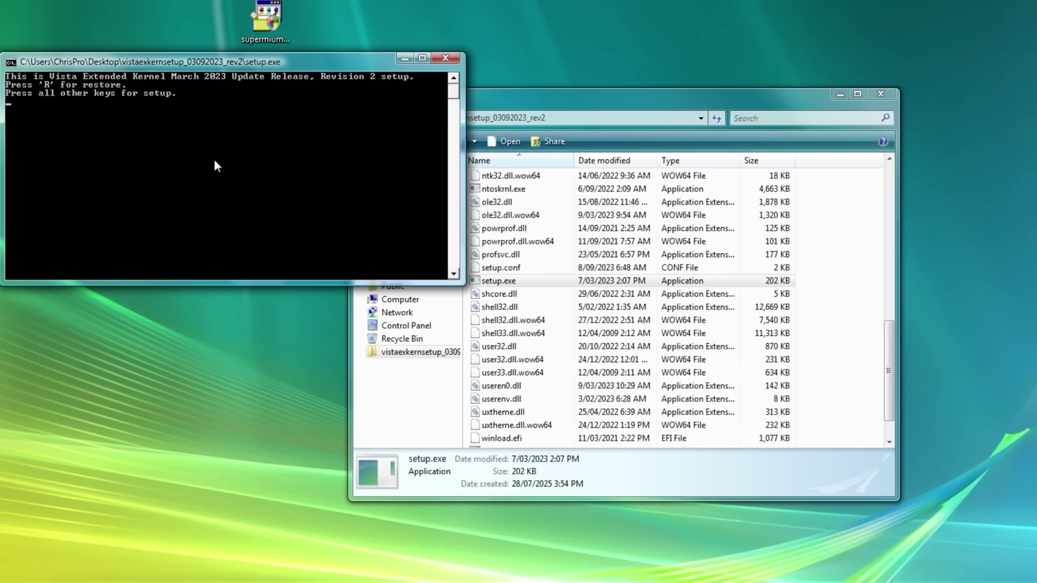
type("R")
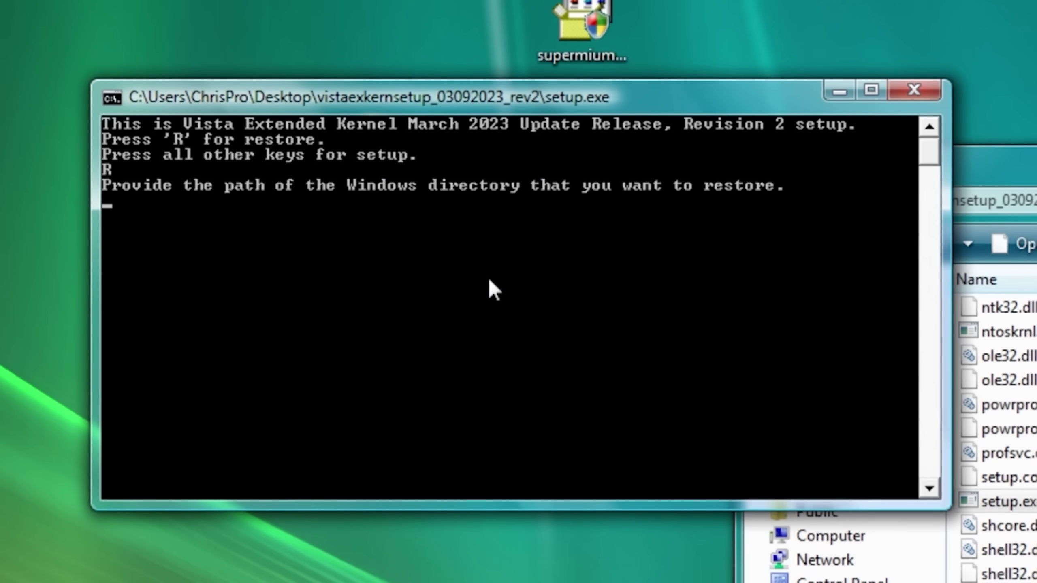
type("C:\\Windows")
key("Return")
key("Return")
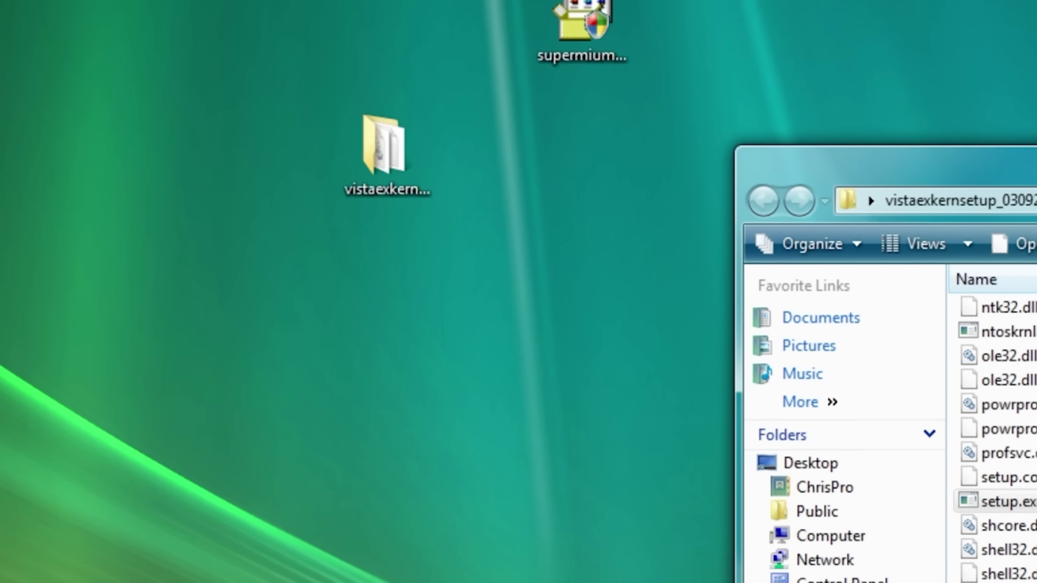
Close the kernel setup folder and bring up the Start menu's shutdown choices.
key("alt+F4")
key("super")
left_click(359, 536)
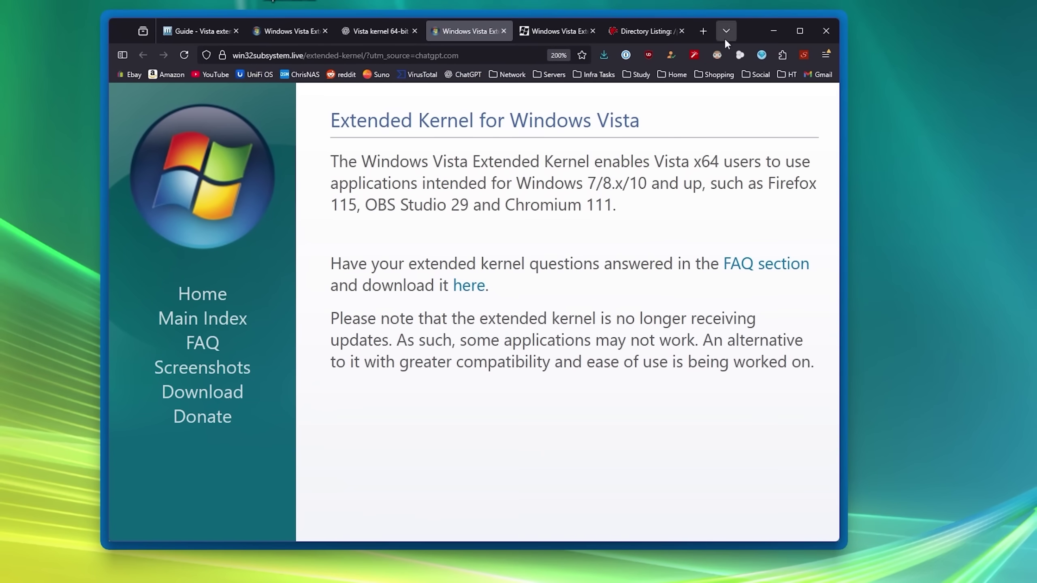
Highlight the page heading, intro, and supported applications list, picking out the word Firefox.
left_click_drag(346, 131, 678, 188)
left_click(610, 168)
left_click_drag(398, 204, 720, 211)
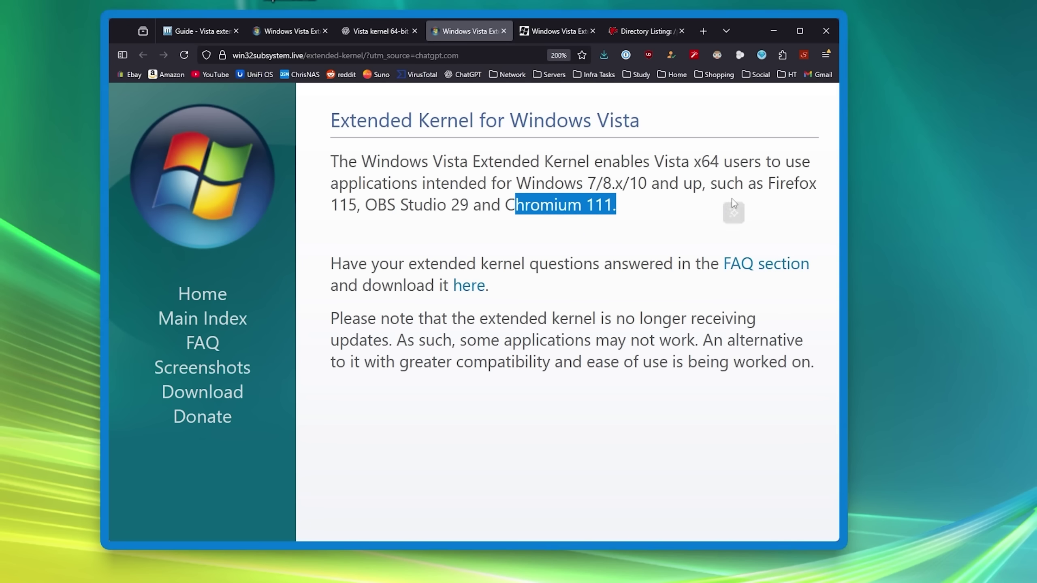
double_click(785, 184)
Pick out OBS, dismiss the Firefox 115.0 installation error, and view the installer's properties.
double_click(373, 205)
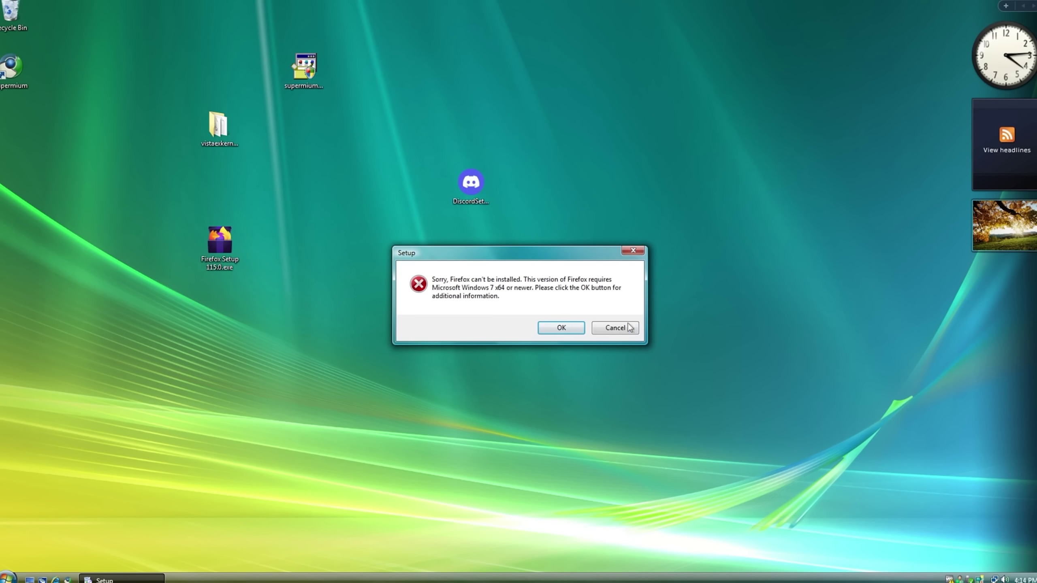
left_click(614, 328)
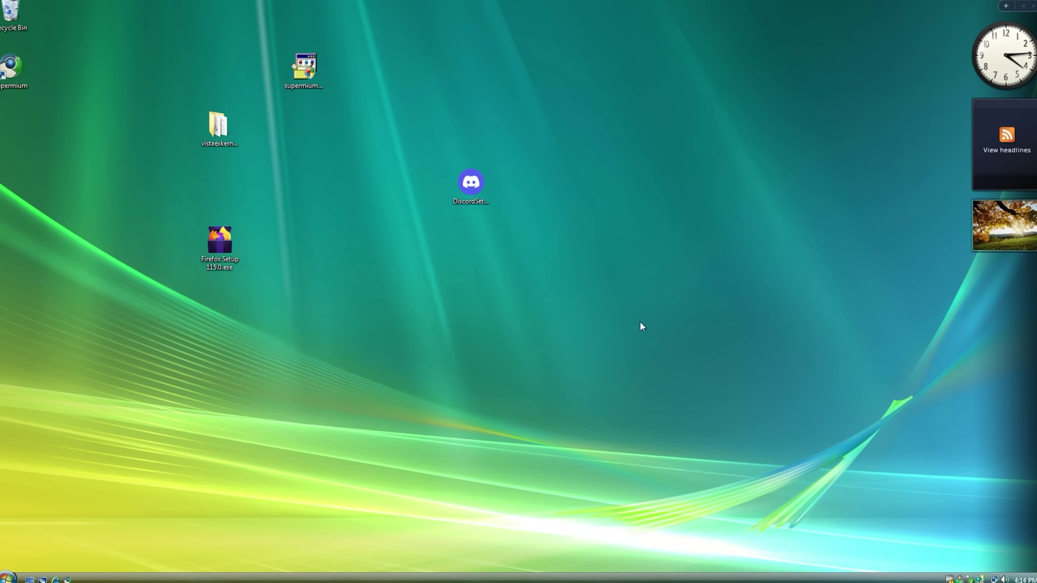
right_click(215, 246)
left_click(261, 409)
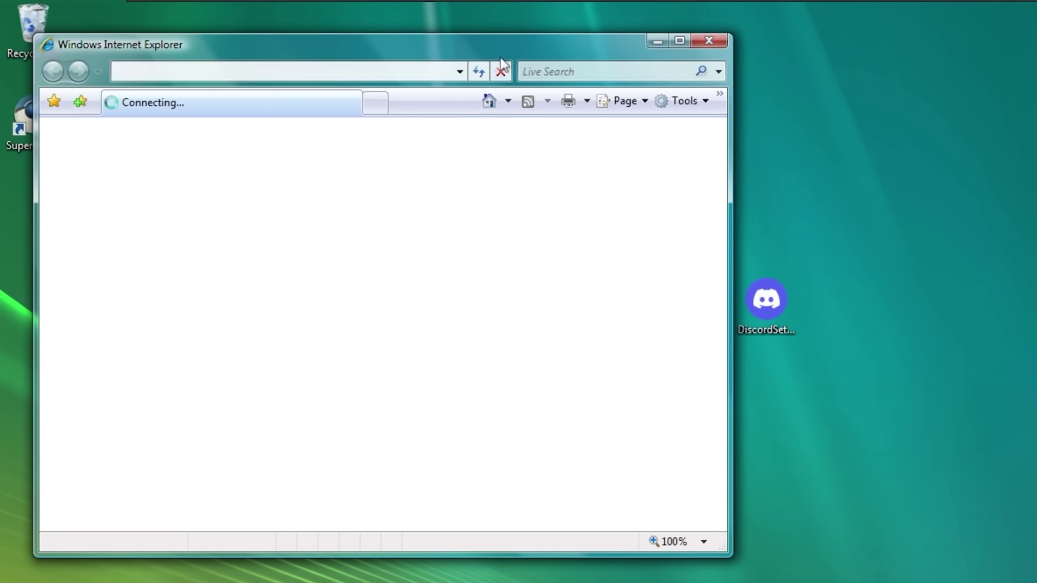
Scroll through Firefox's Windows system requirements page in Internet Explorer.
left_click_drag(731, 34, 479, 51)
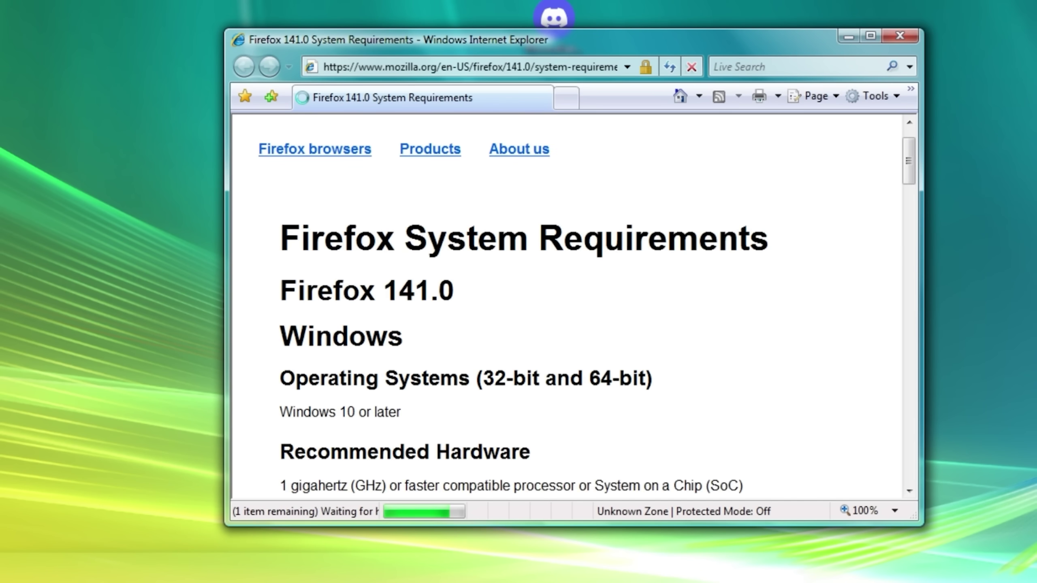
scroll(492, 232, "down", 1)
scroll(669, 236, "down", 15)
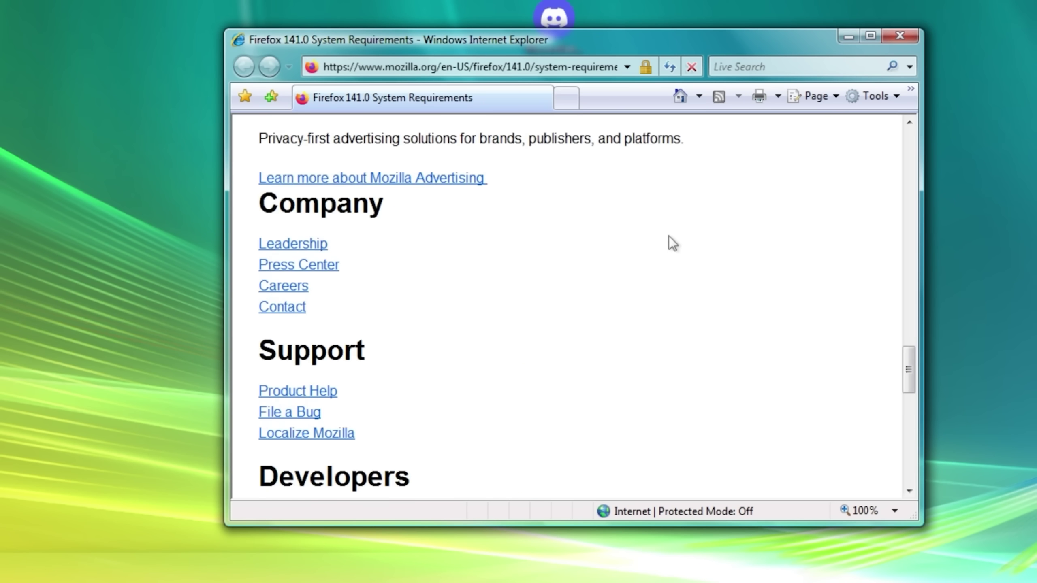
scroll(669, 236, "up", 5)
scroll(670, 237, "up", 10)
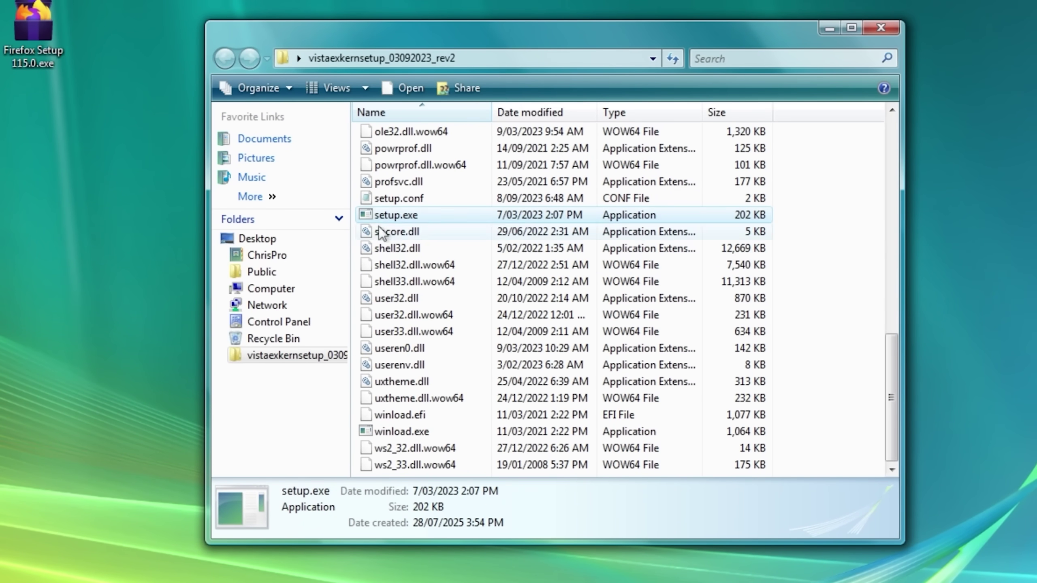
Close the kernel folder and restart the computer into safe mode via the boot menu.
left_click(881, 28)
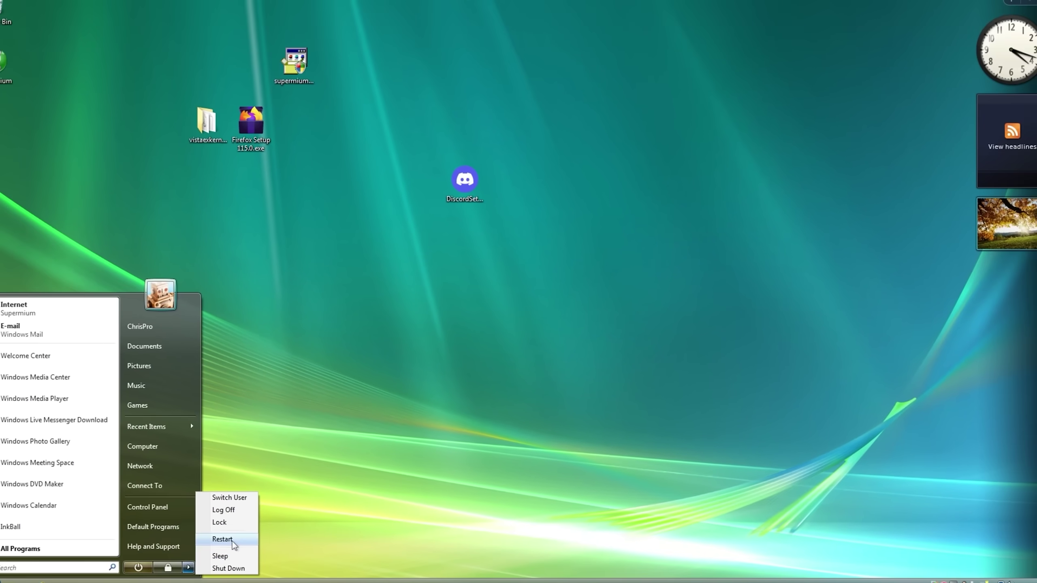
left_click(232, 541)
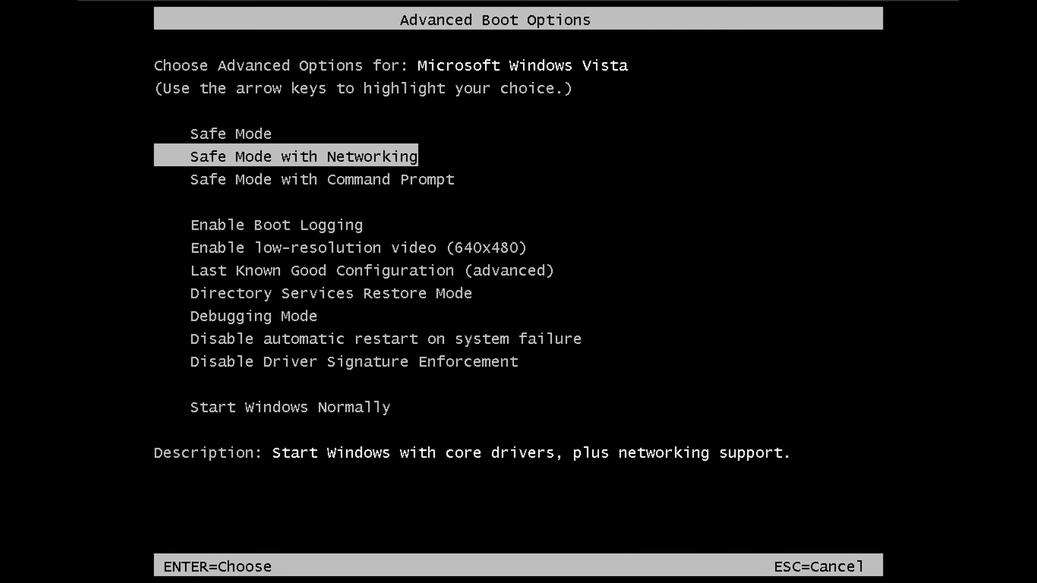
key("Down")
key("Up")
key("Return")
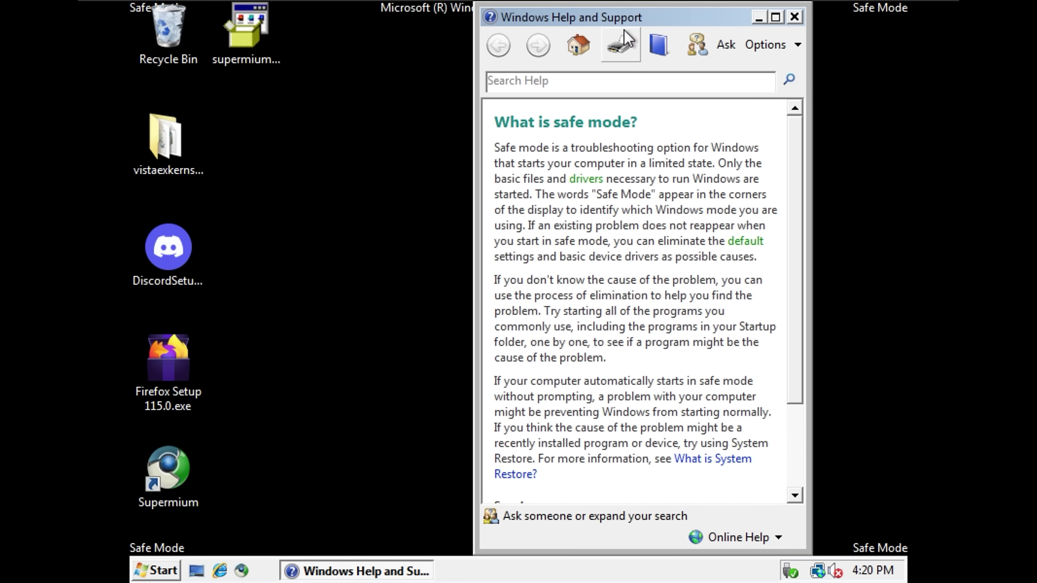
Close the safe mode help window and open the vistaexkernsetup_03092023_rev2 folder in a smaller window.
left_click_drag(628, 19, 392, 158)
left_click_drag(458, 160, 565, 143)
left_click(664, 136)
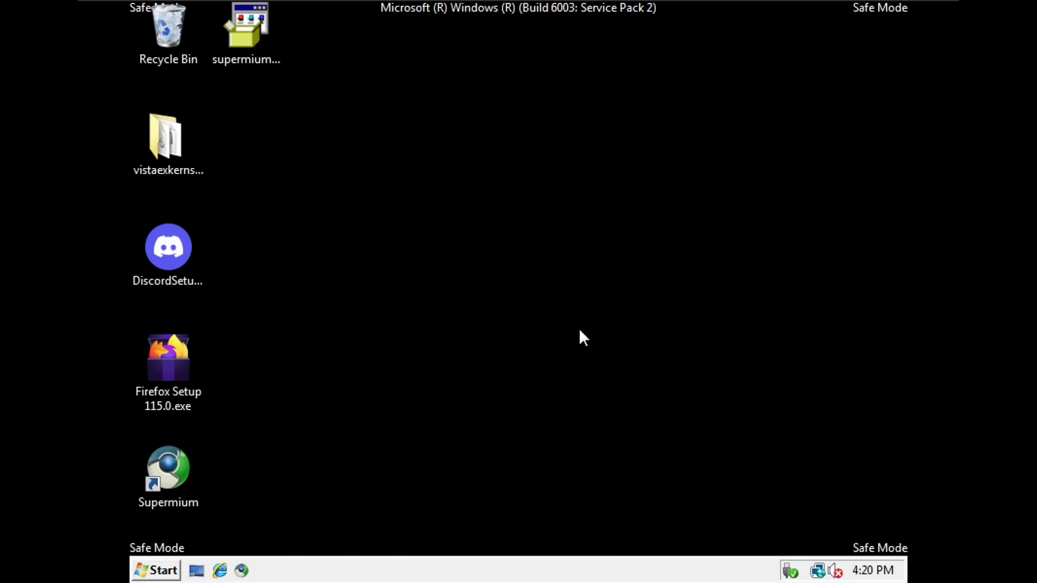
double_click(165, 139)
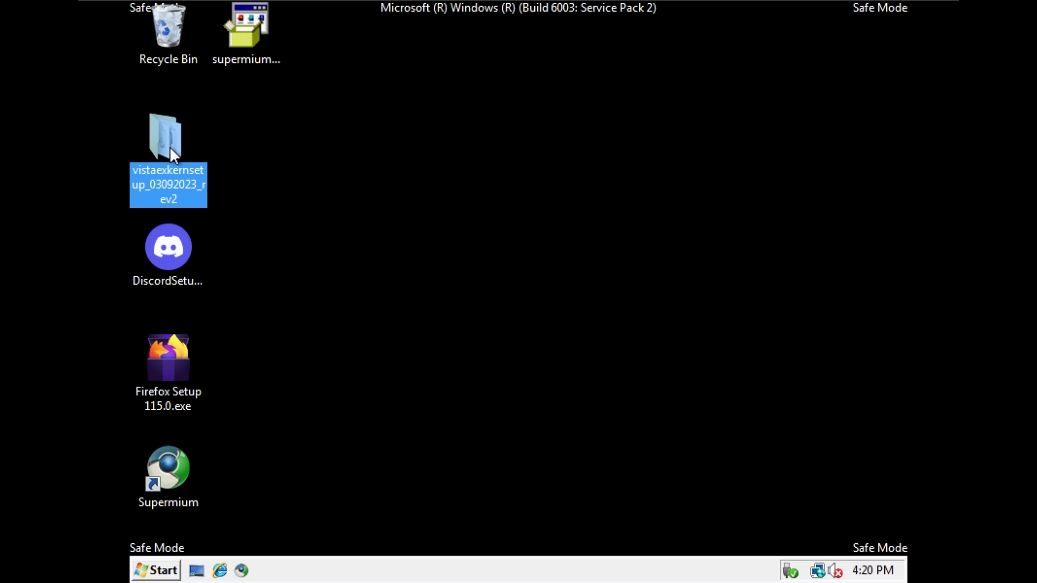
scroll(386, 271, "down", 6)
scroll(386, 271, "down", 4)
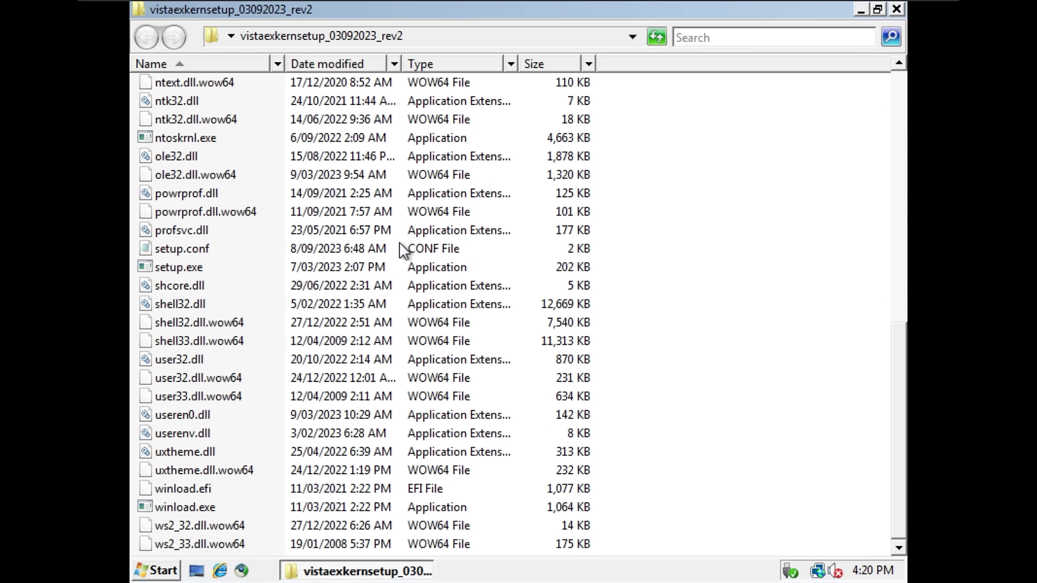
double_click(459, 11)
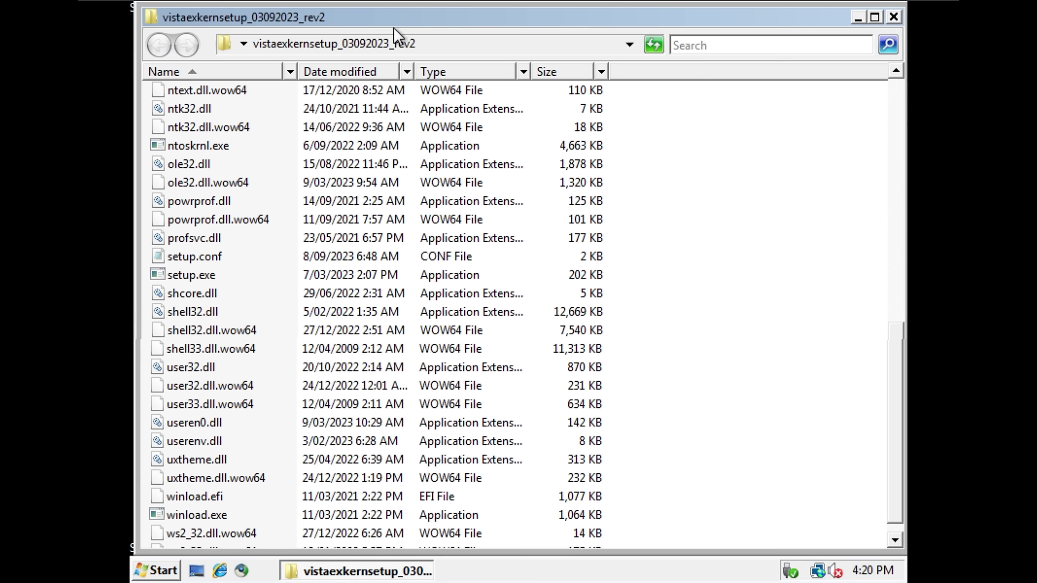
Run setup.exe as administrator to install the extended kernel, then close the folder window.
scroll(475, 197, "down", 5)
scroll(469, 194, "up", 8)
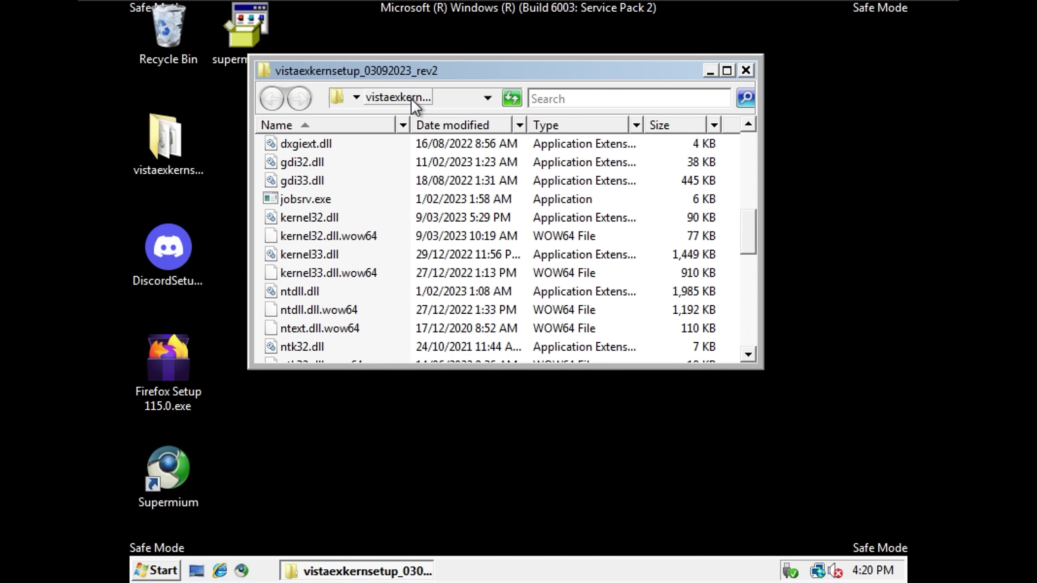
scroll(327, 245, "down", 5)
left_click(306, 273)
scroll(351, 312, "down", 1)
scroll(339, 292, "up", 3)
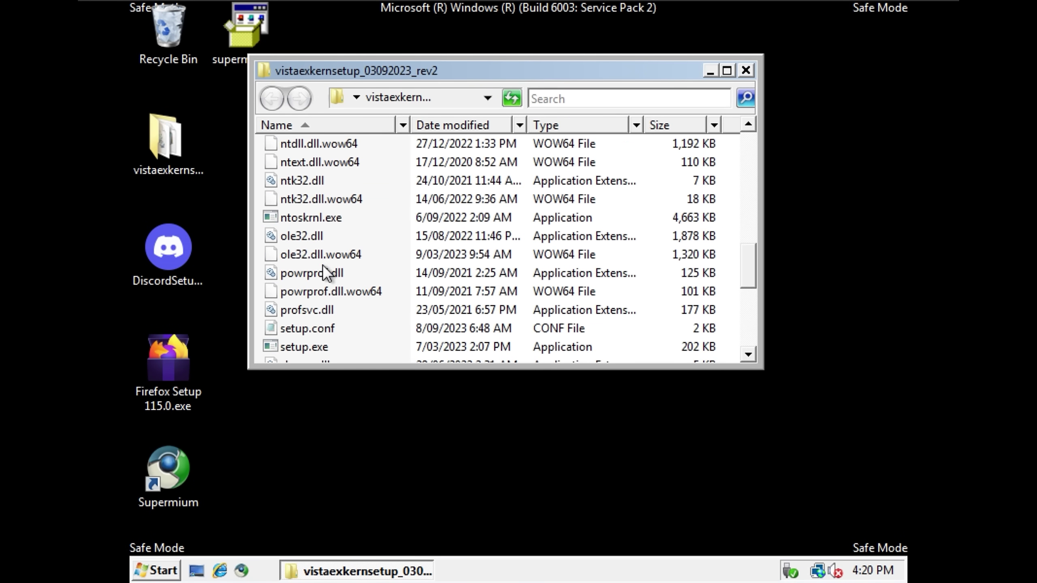
scroll(322, 270, "down", 1)
right_click(284, 284)
left_click(331, 296)
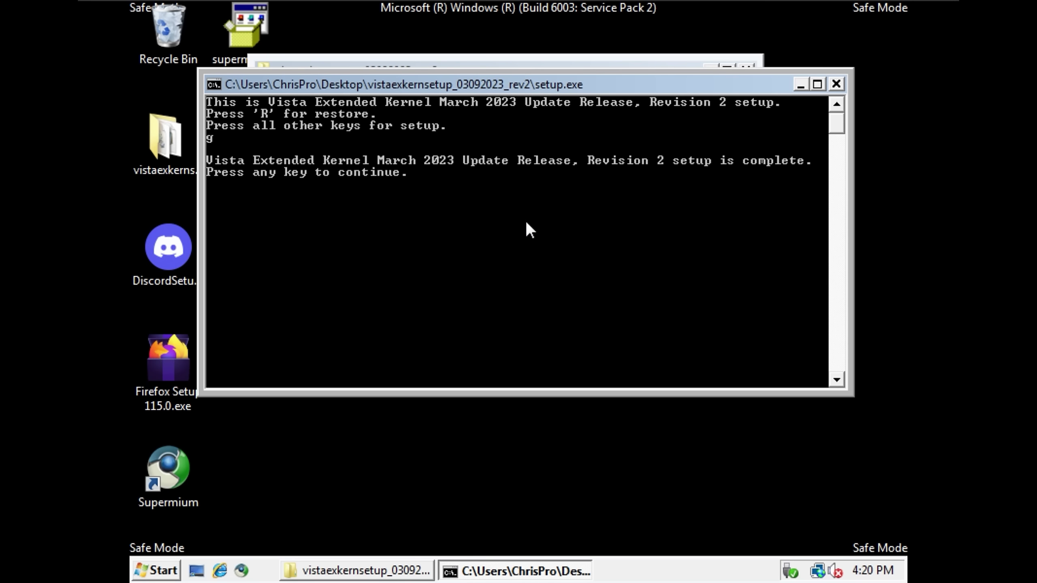
key("Return")
left_click(745, 70)
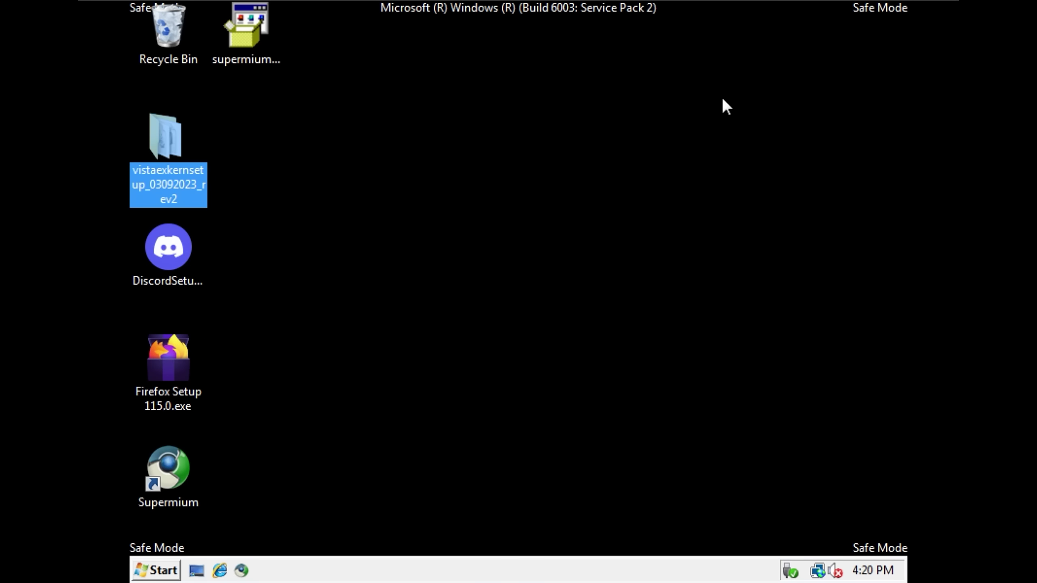
Open and dismiss the removable hardware list in the notification area.
mouse_move(825, 577)
left_click(785, 574)
left_click(785, 570)
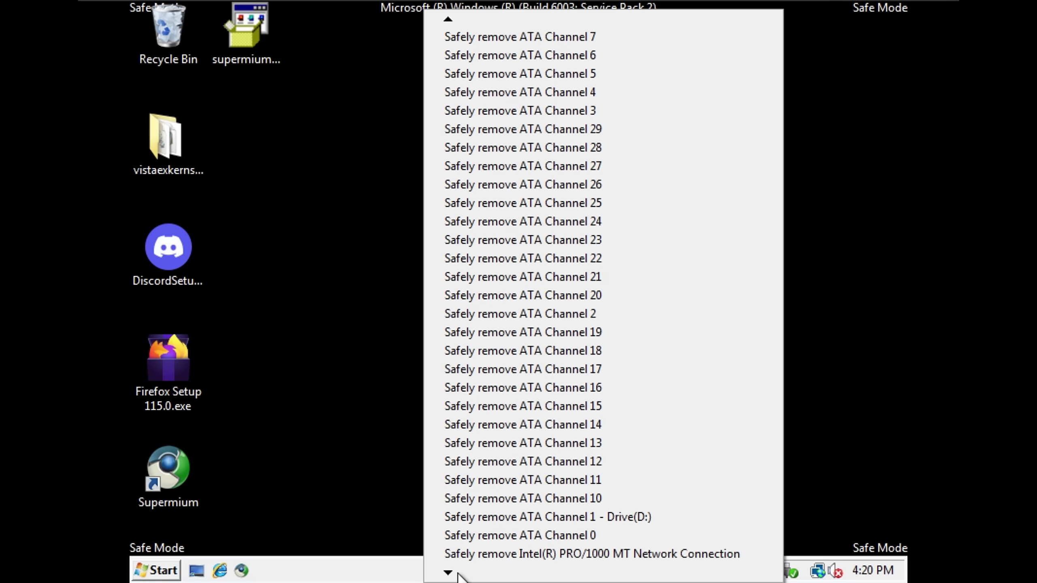
left_click(204, 568)
Shut down the computer from the Start menu's power options.
left_click(164, 570)
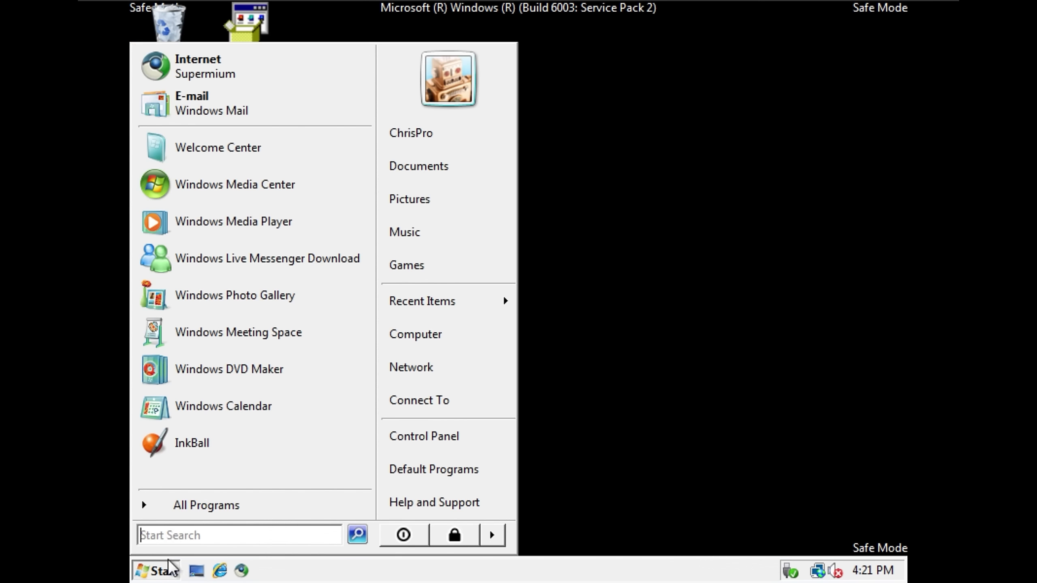
left_click(493, 535)
left_click(561, 537)
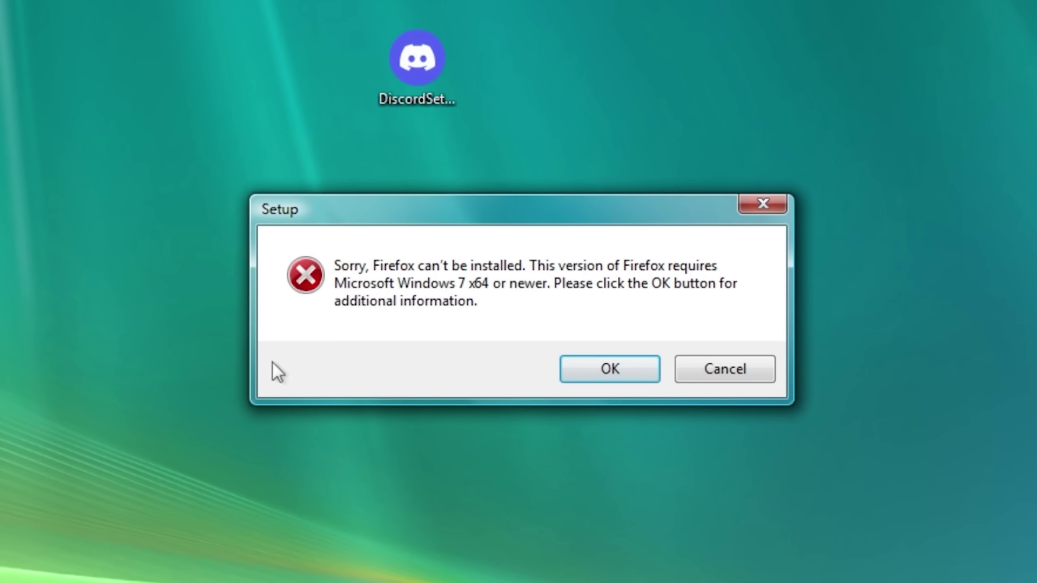
Cancel the Firefox setup error and extract the kdw097bx archive with 7-Zip into 'kdw097bx\'.
left_click(728, 382)
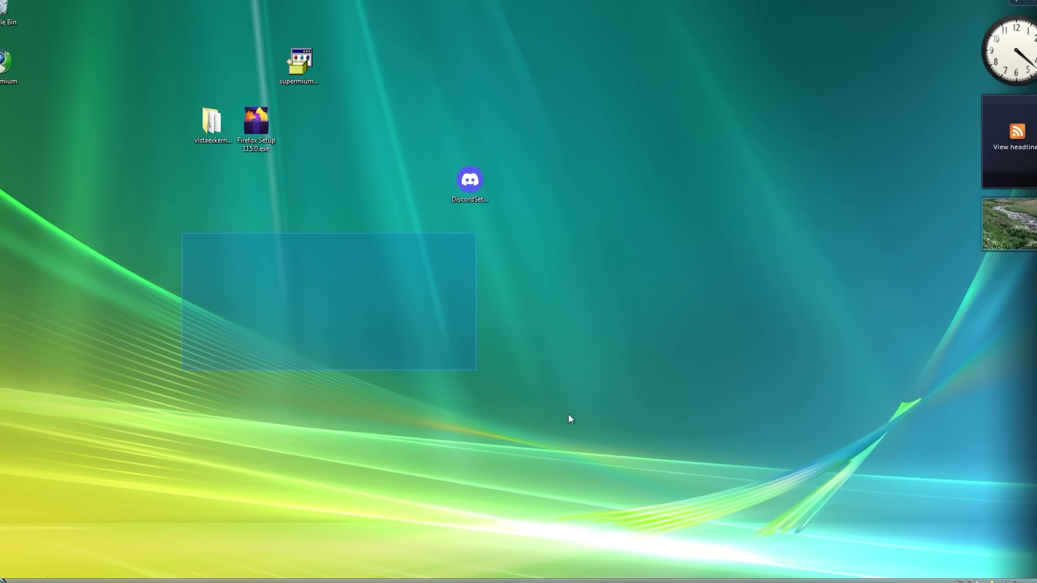
mouse_move(831, 245)
left_mouse_down()
mouse_move(216, 397)
mouse_move(453, 507)
left_mouse_up()
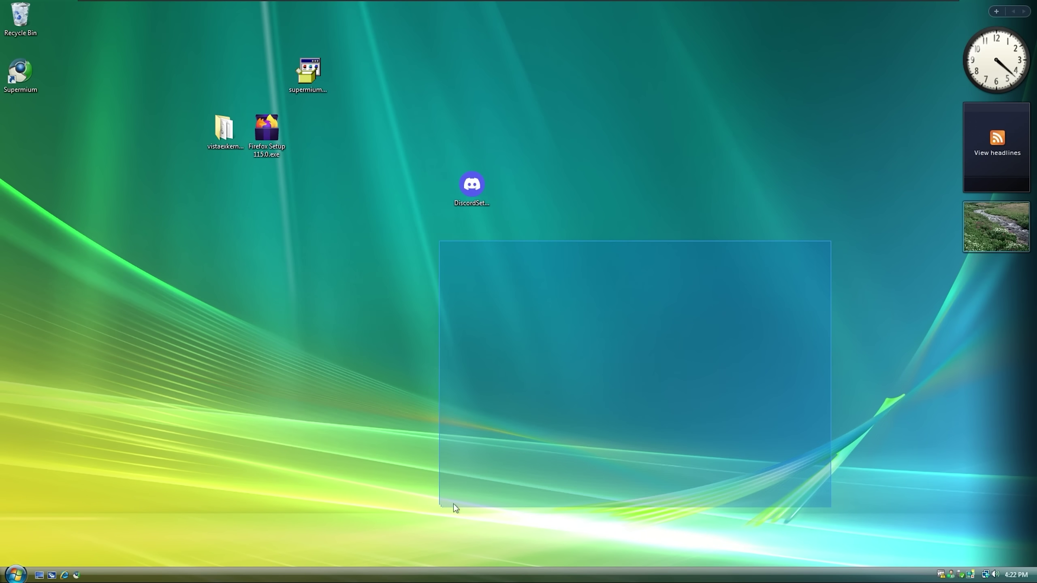
mouse_move(120, 262)
left_mouse_down()
mouse_move(653, 430)
mouse_move(759, 451)
left_mouse_up()
left_click_drag(930, 502, 691, 459)
right_click(259, 297)
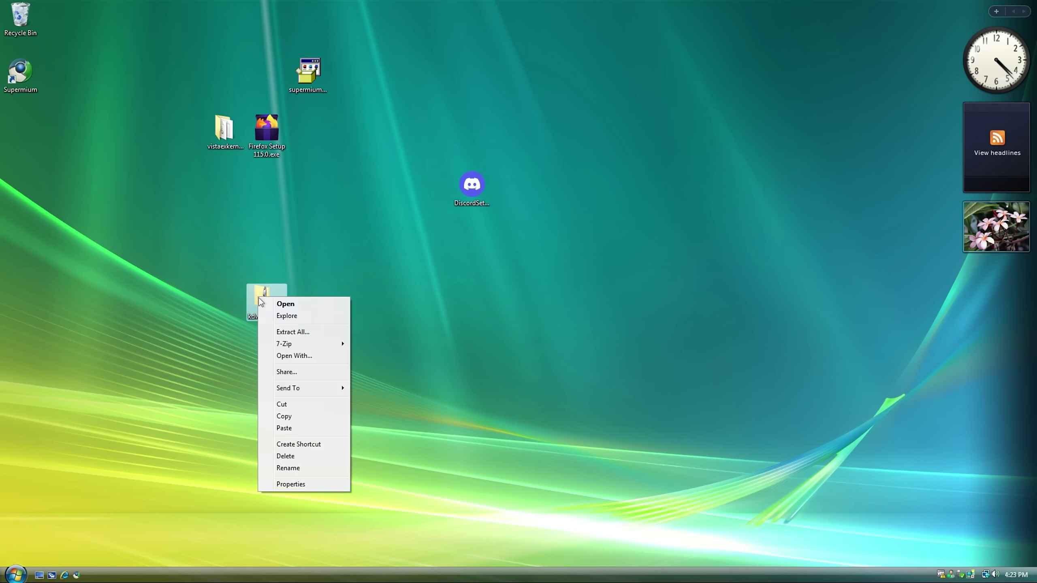
mouse_move(305, 344)
left_click(404, 391)
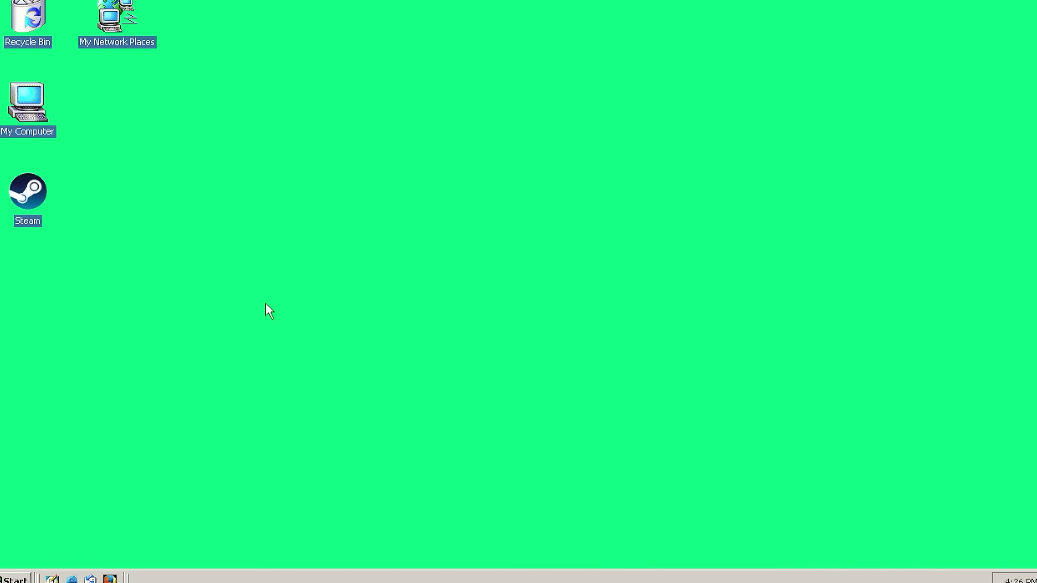
Open the extracted kdw097bx folder and select fcwin2k.exe.
left_click(653, 181)
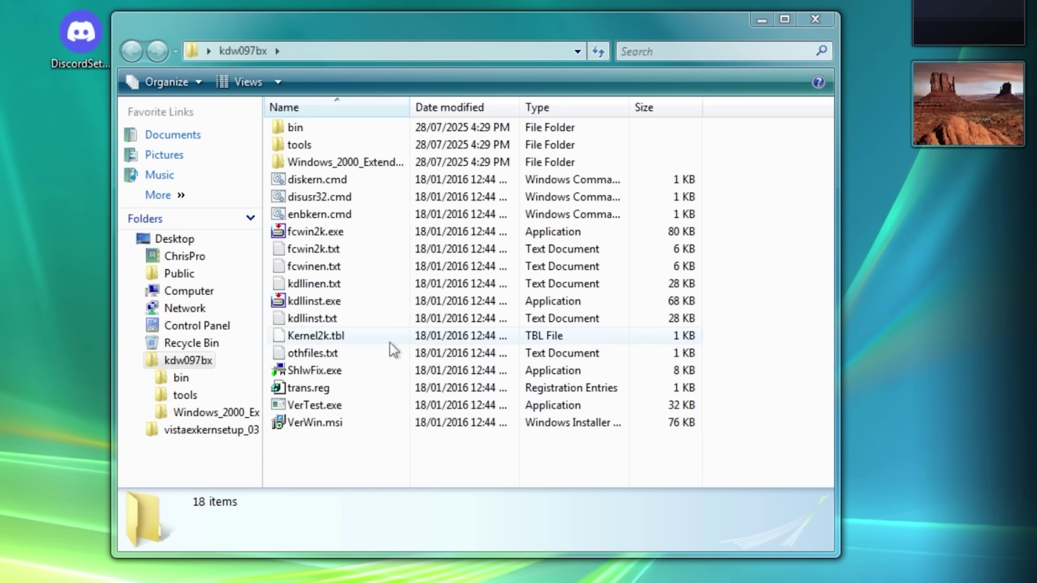
left_click(420, 234)
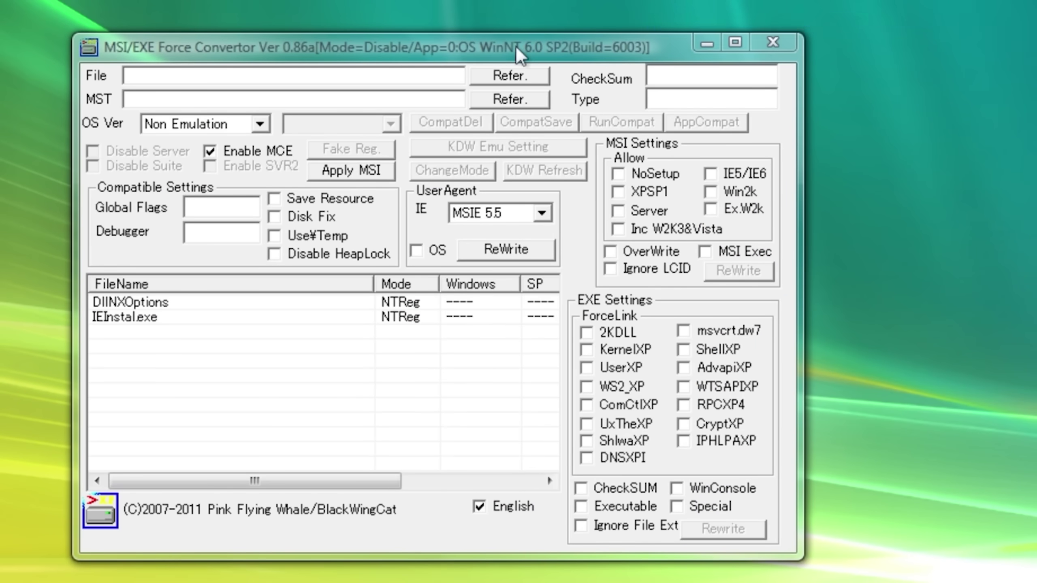
Run Firefox Setup 115.0.exe through Force Convertor with the OS version spoofed as Windows 7.
left_click_drag(521, 51, 896, 0)
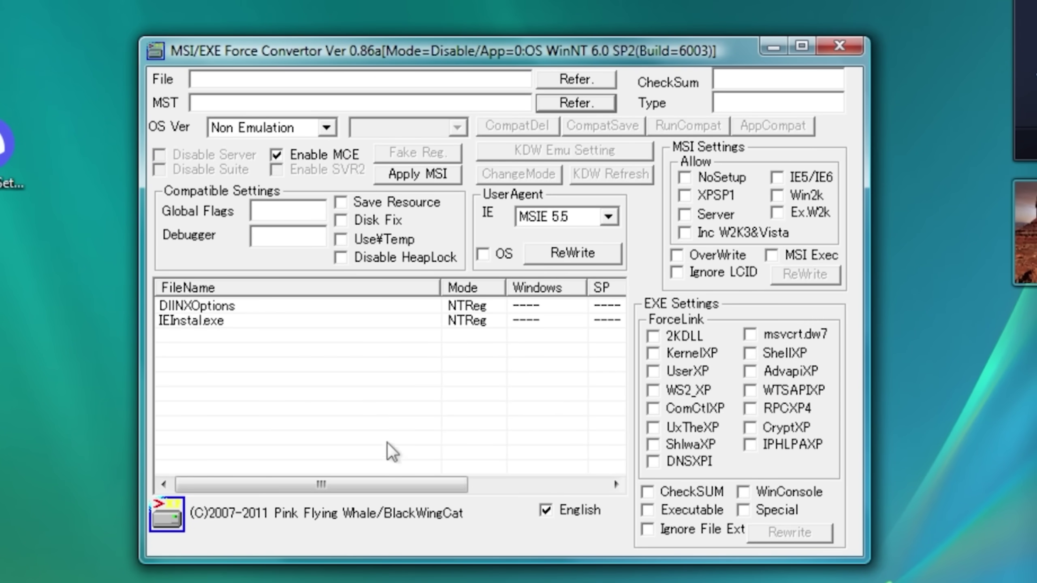
left_click_drag(6, 143, 416, 93)
left_click(326, 128)
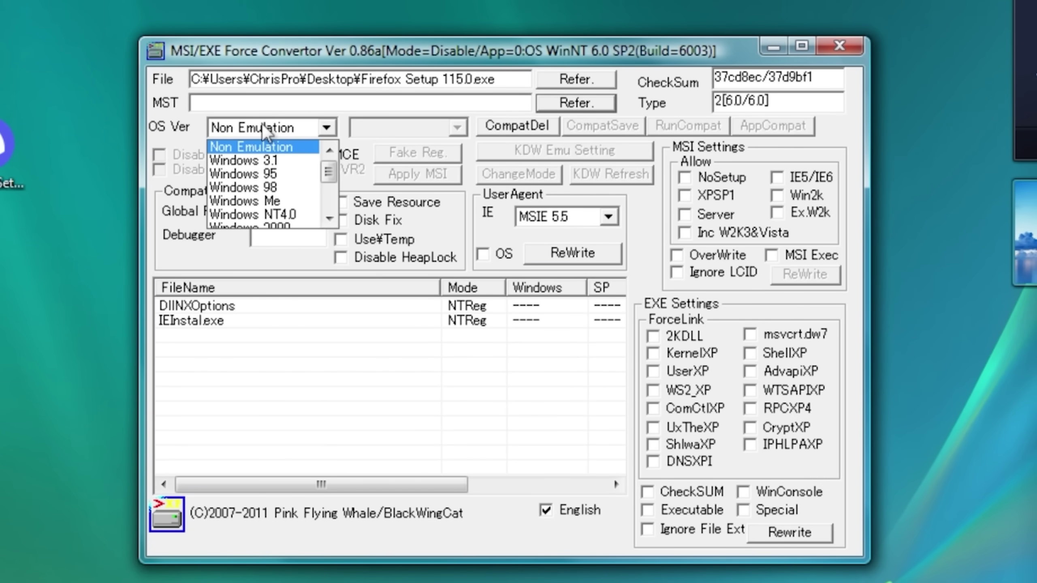
scroll(272, 184, "down", 2)
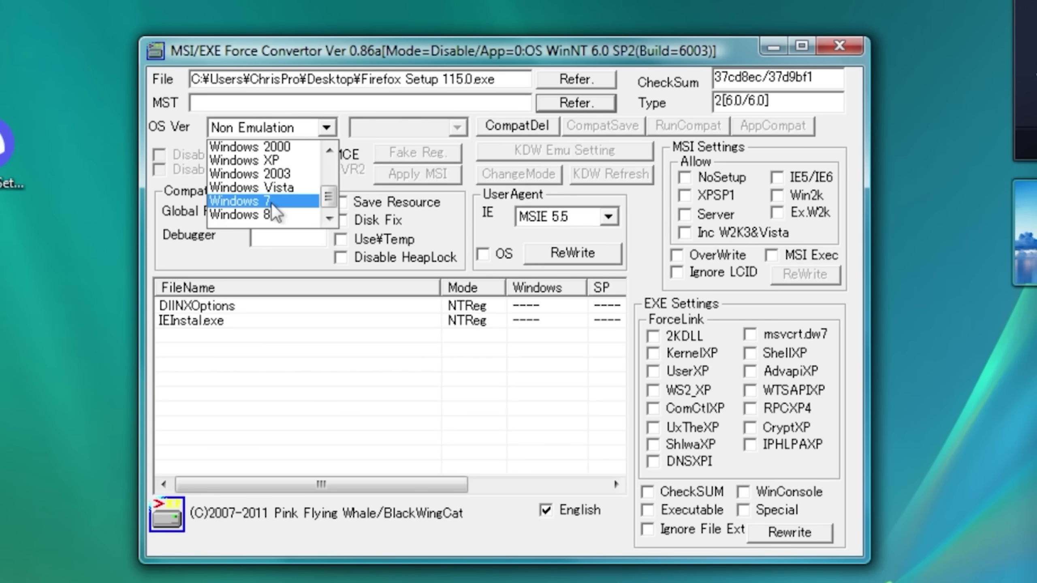
left_click(286, 200)
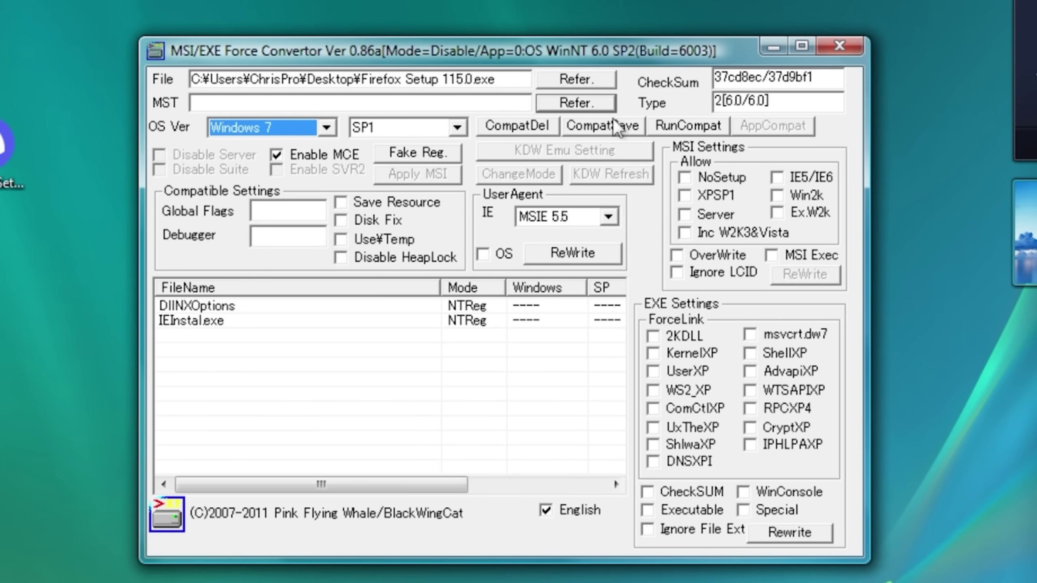
left_click(692, 129)
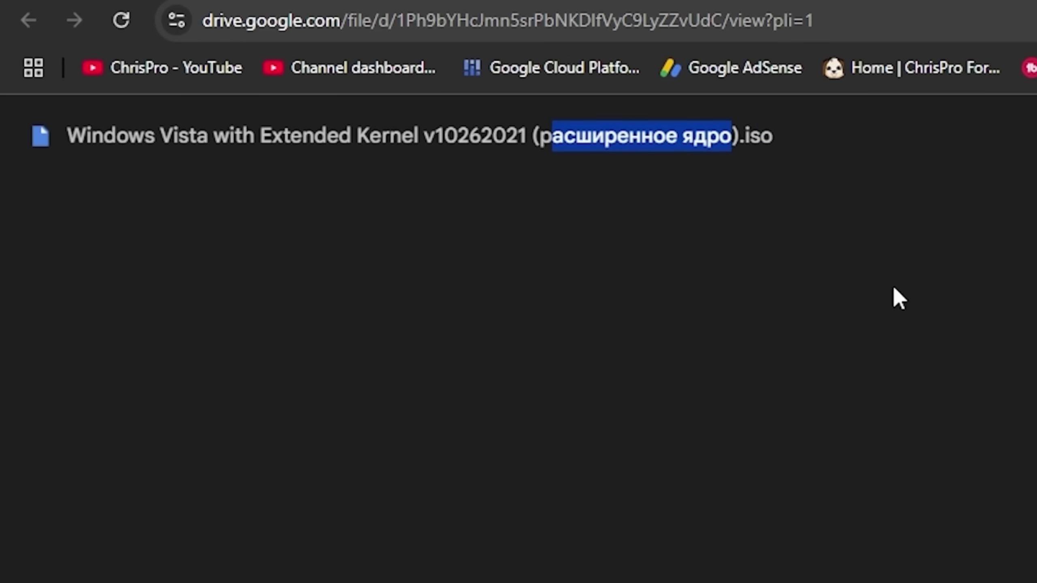
Select the 'Windows Vista with Extended Kernel v10262021' ISO name, then move Force Convertor aside in Vista.
left_click_drag(155, 137, 530, 138)
key("super+Down")
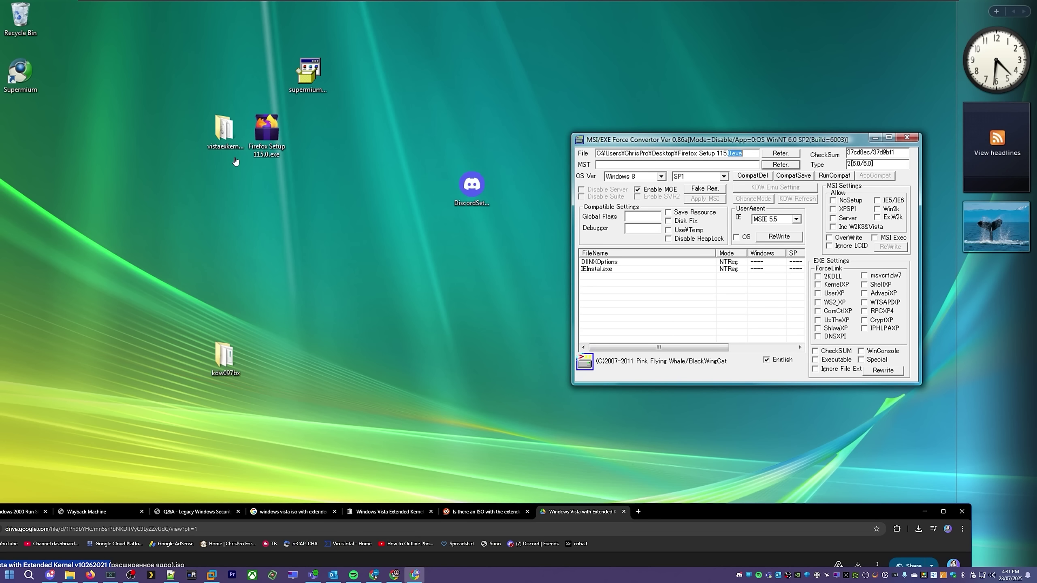
left_click(689, 153)
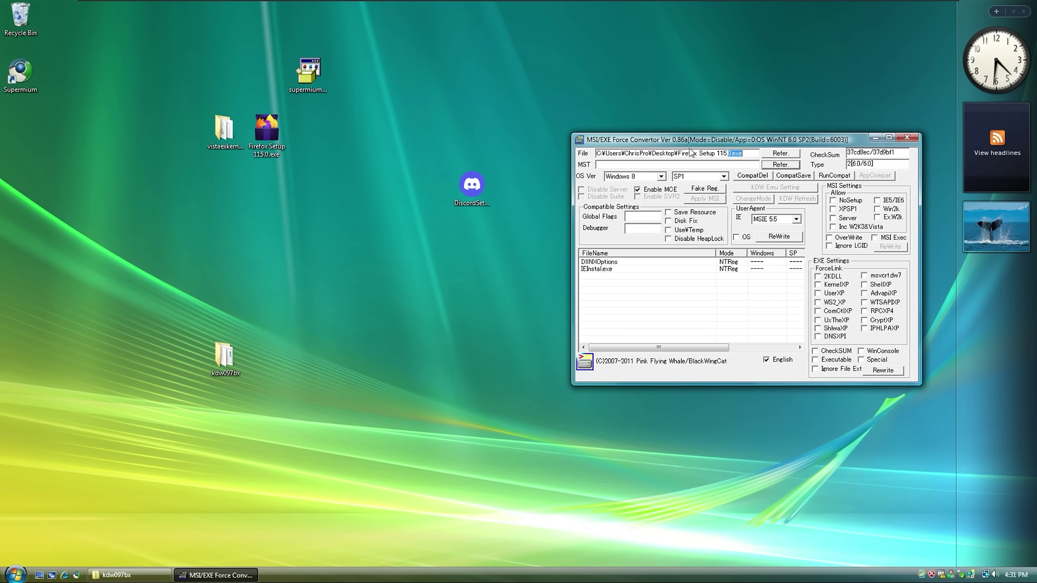
left_click_drag(717, 145, 701, 117)
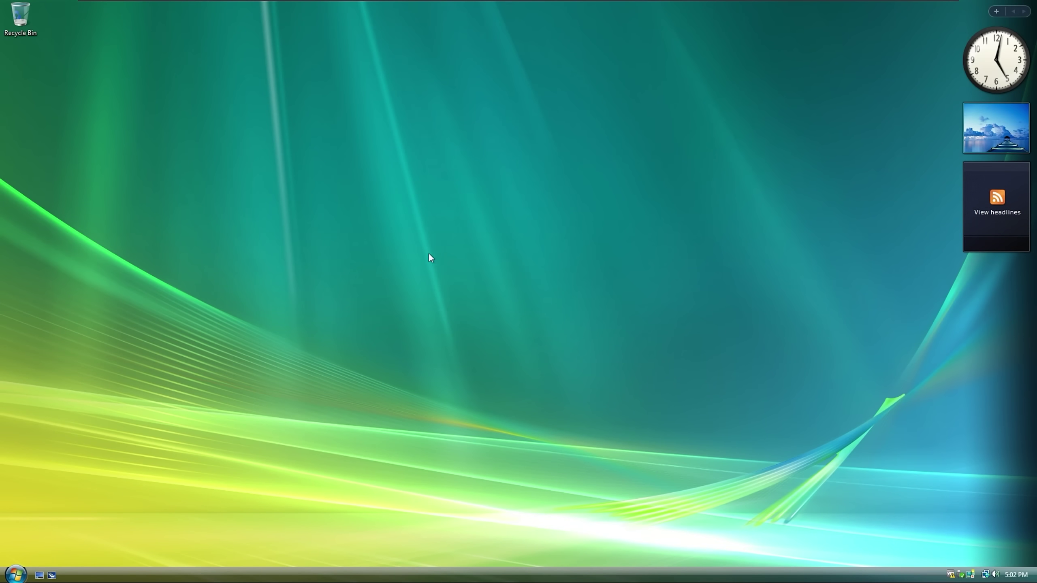
Paste Firefox Setup 115.0.exe from the host onto the empty Vista desktop.
left_click_drag(423, 243, 586, 298)
right_click(485, 256)
left_click(540, 304)
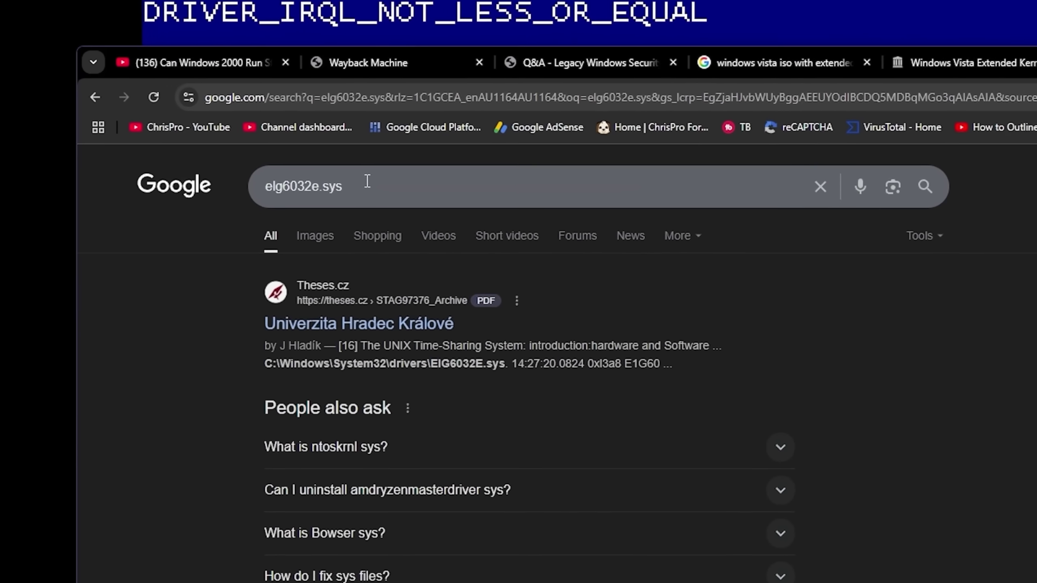
Open the Theses.cz result for elg6032e.sys and scroll through the university PDF.
left_click(405, 327)
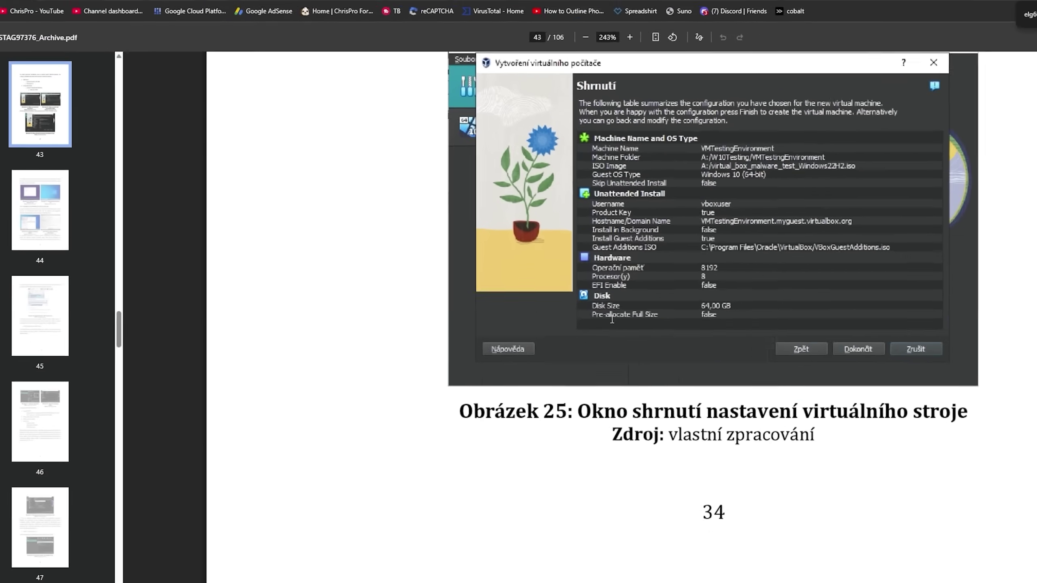
scroll(326, 298, "up", 3)
scroll(325, 298, "up", 15)
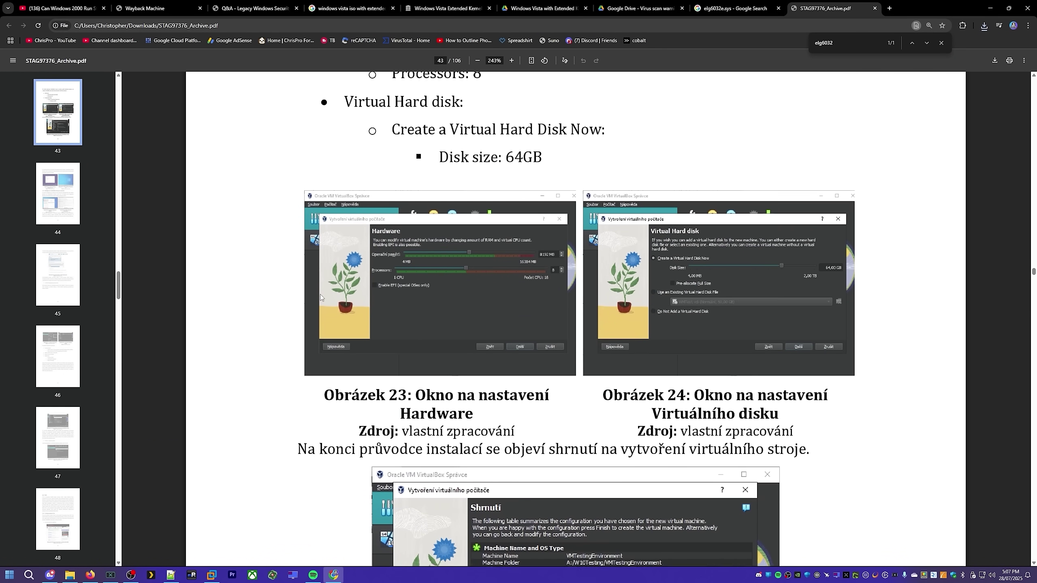
scroll(321, 297, "up", 5)
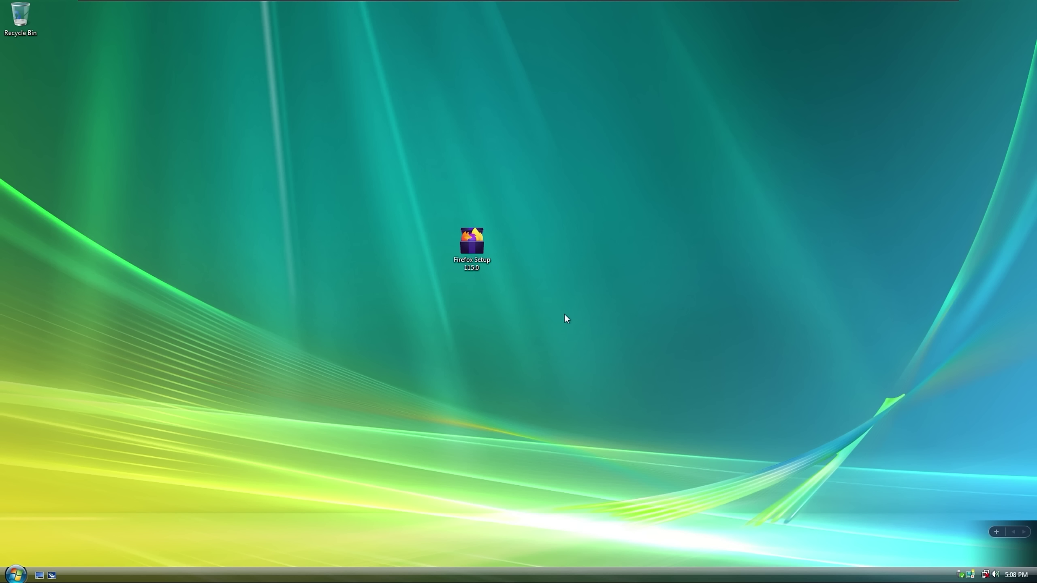
Try running Firefox Setup 115.0, then send the installer to the Recycle Bin.
left_click_drag(571, 310, 694, 387)
mouse_move(815, 243)
left_mouse_down()
mouse_move(696, 418)
mouse_move(618, 470)
left_mouse_up()
double_click(472, 241)
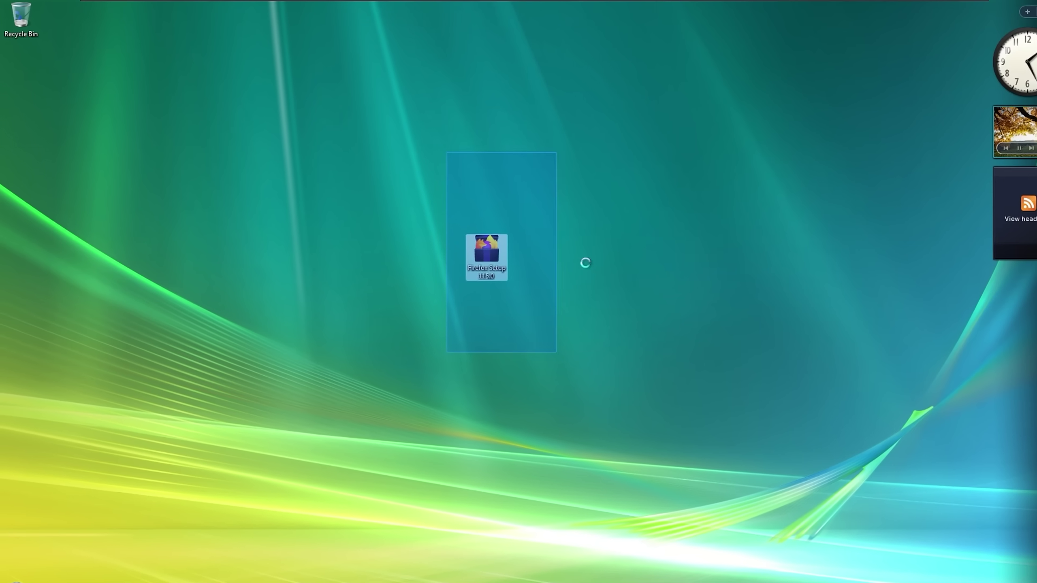
key("Delete")
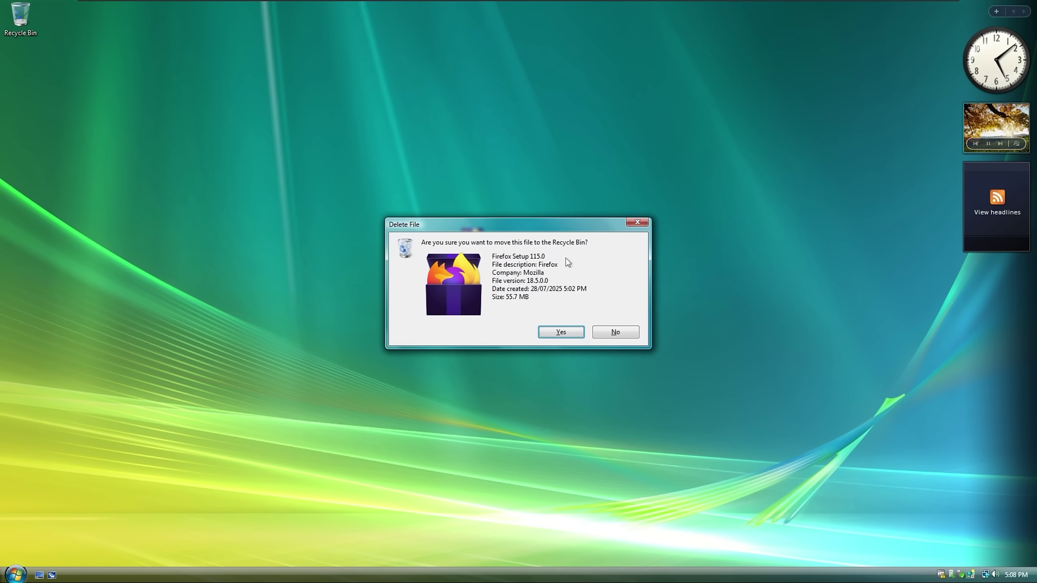
left_click(557, 333)
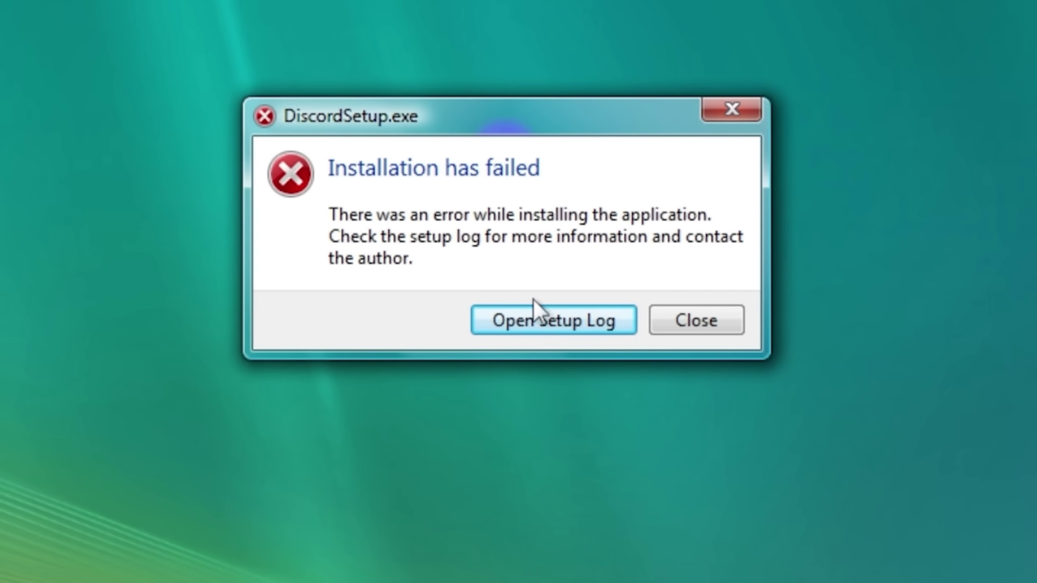
Read the Discord setup log, highlighting the 'Couldn't run Squirrel hook' error, then close Notepad.
left_click(520, 323)
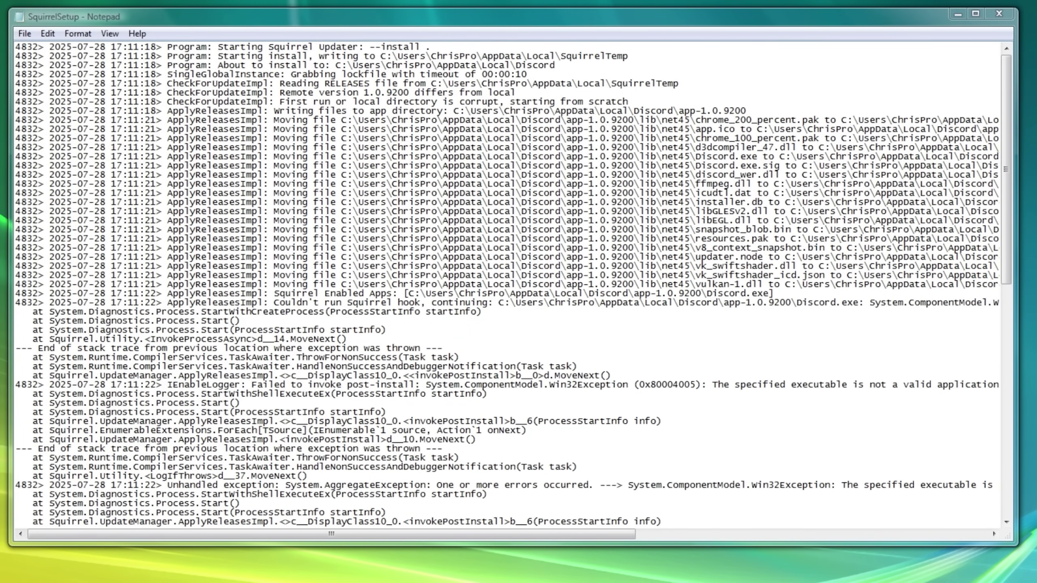
scroll(376, 175, "down", 5)
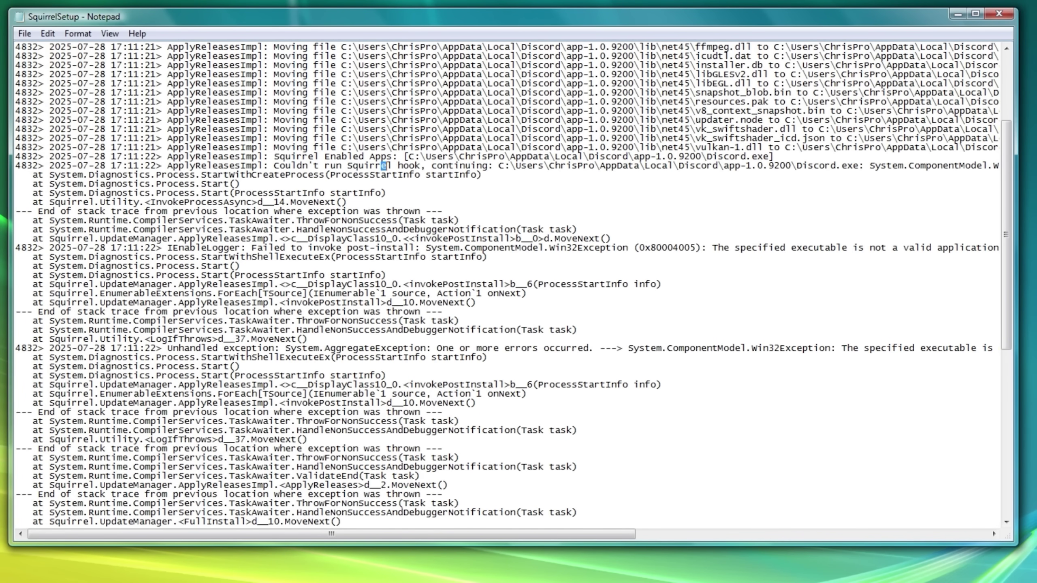
left_click_drag(383, 166, 482, 175)
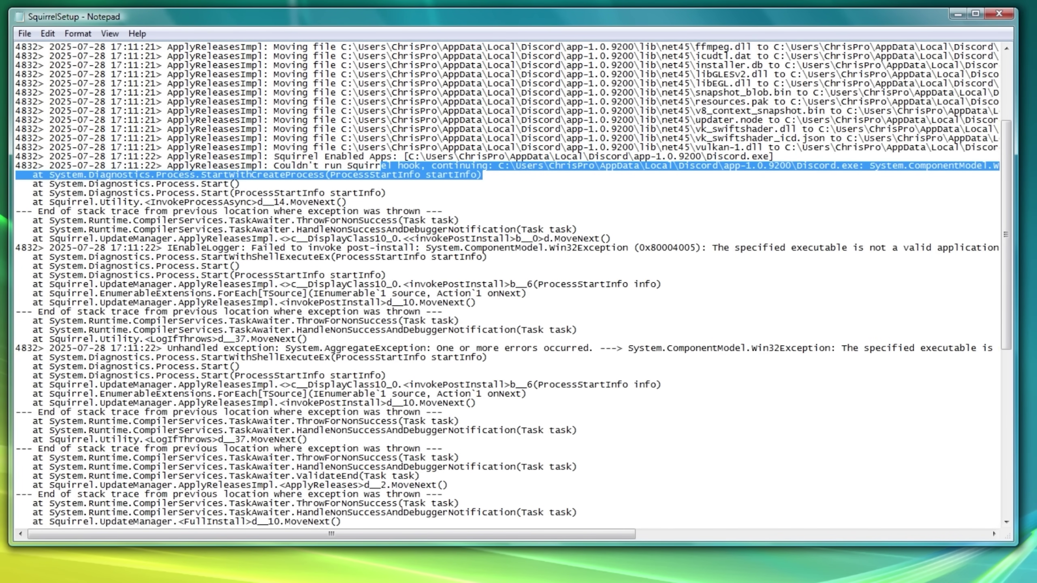
scroll(506, 286, "down", 2)
scroll(506, 286, "up", 5)
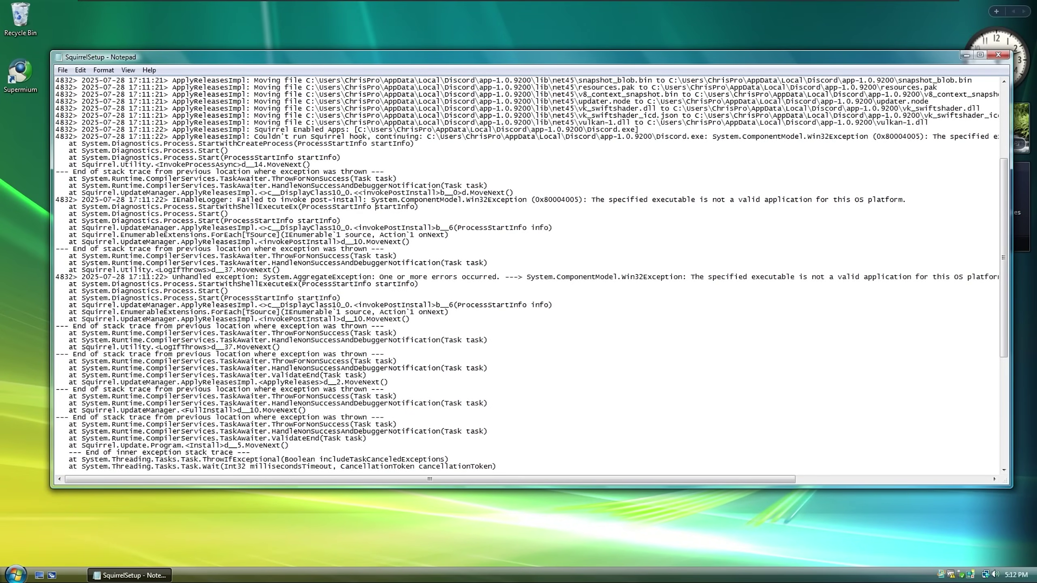
scroll(375, 206, "down", 10)
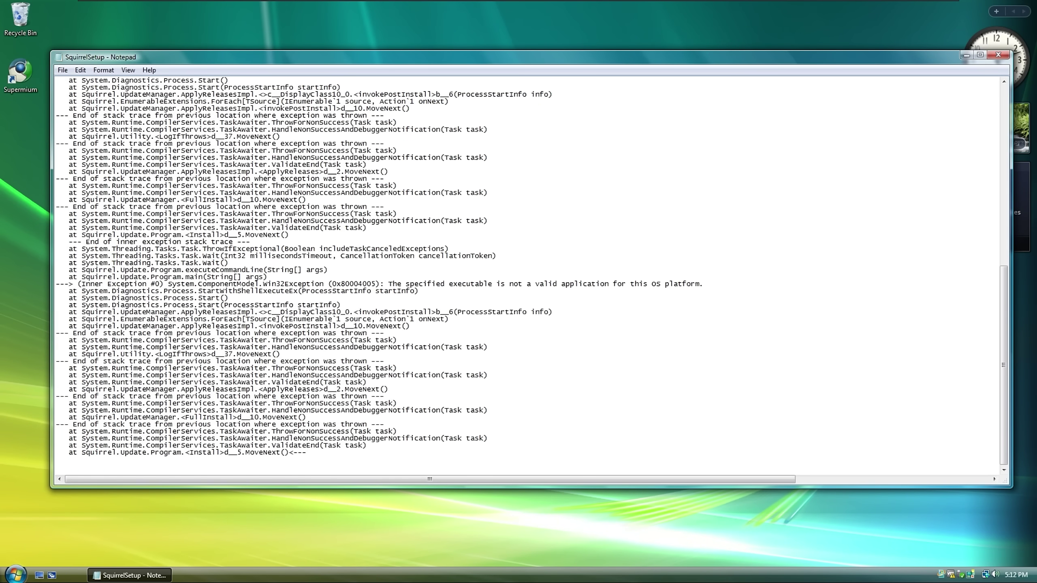
scroll(375, 270, "up", 13)
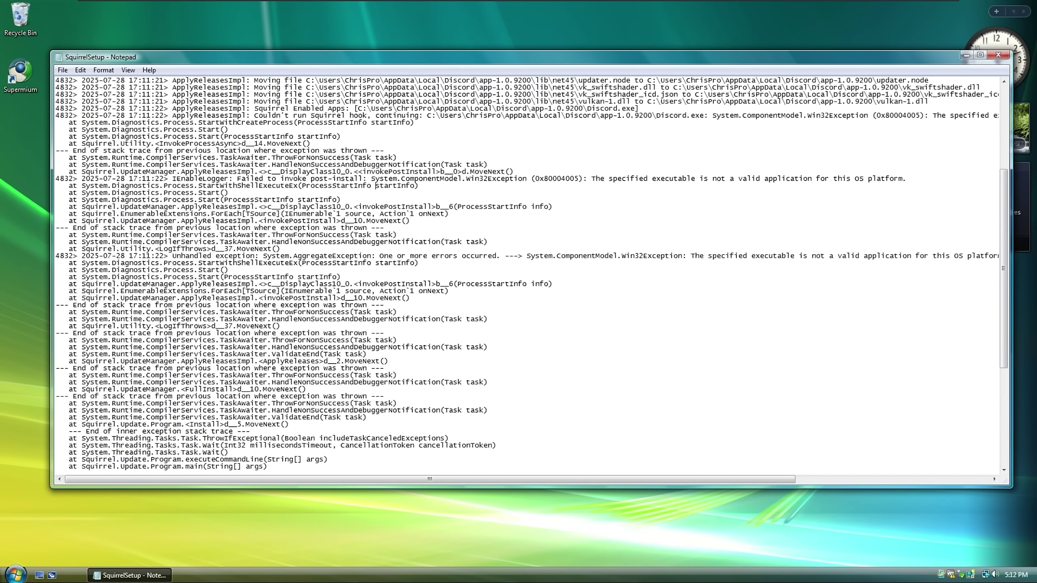
scroll(375, 269, "up", 4)
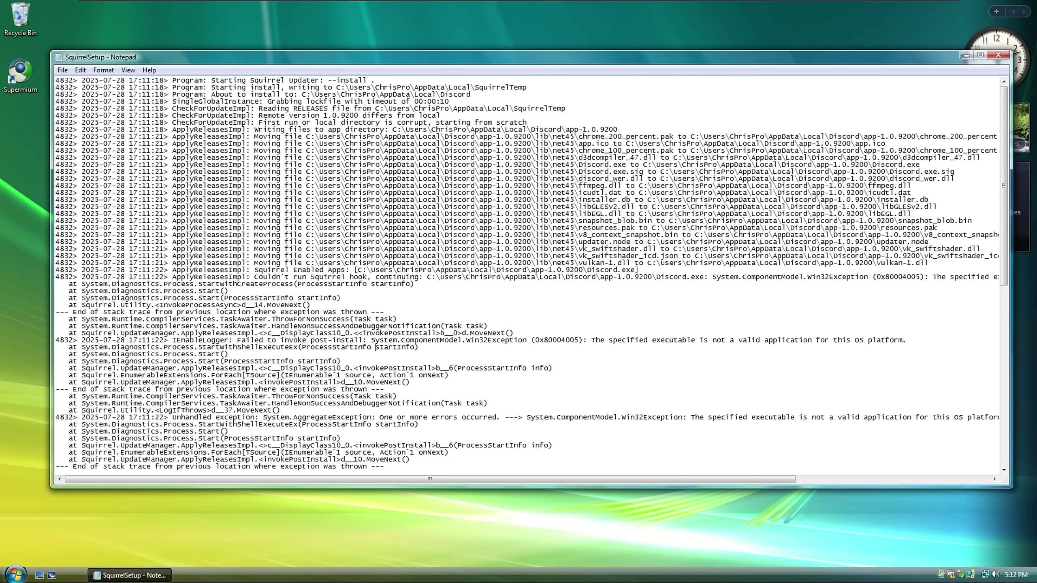
key("alt+F4")
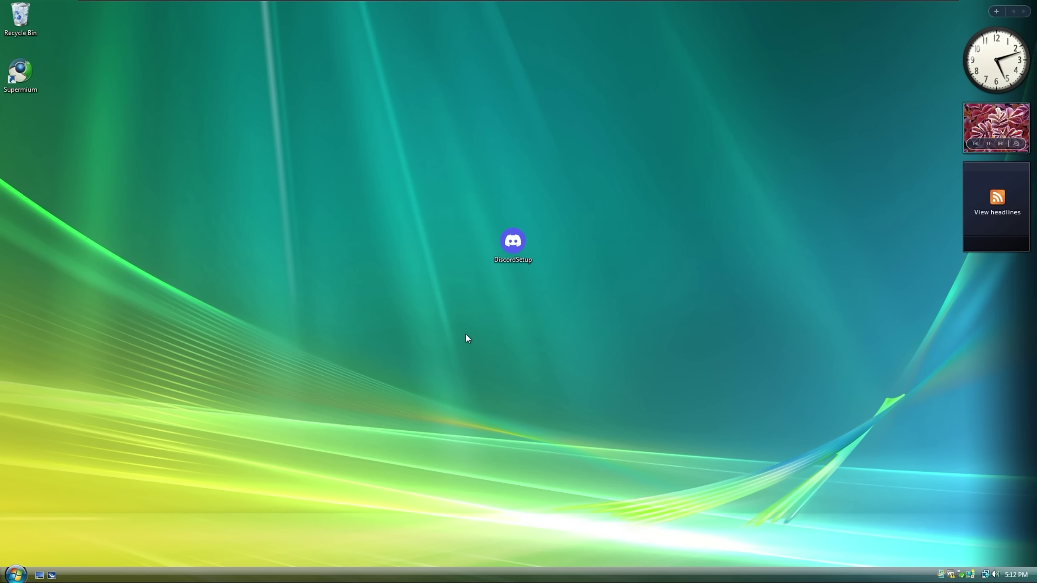
Place the Chrome shortcut beside the Recycle Bin and paste VencordInstaller onto the desktop.
left_click_drag(430, 131, 486, 279)
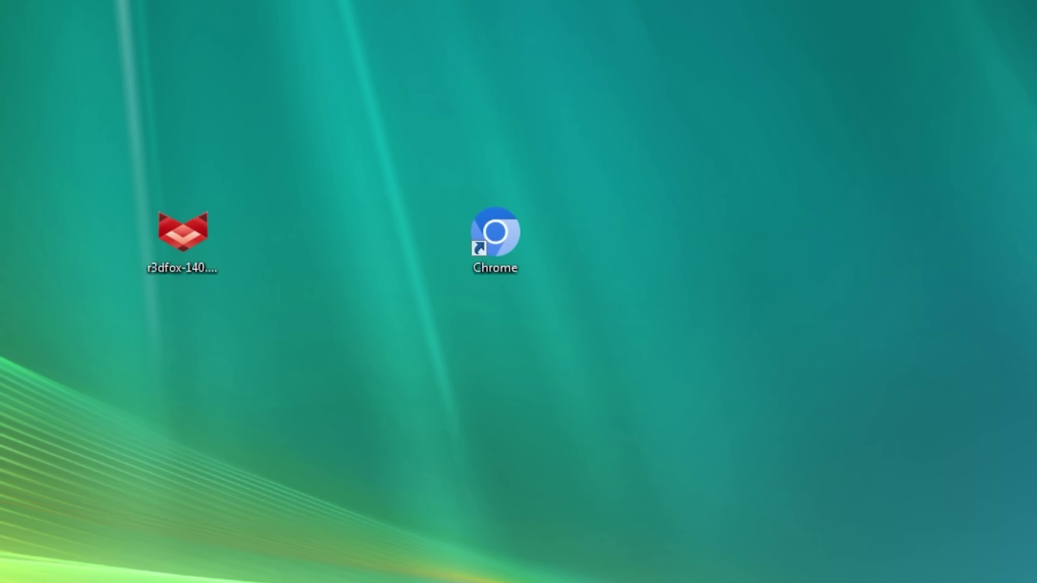
left_click_drag(881, 0, 487, 243)
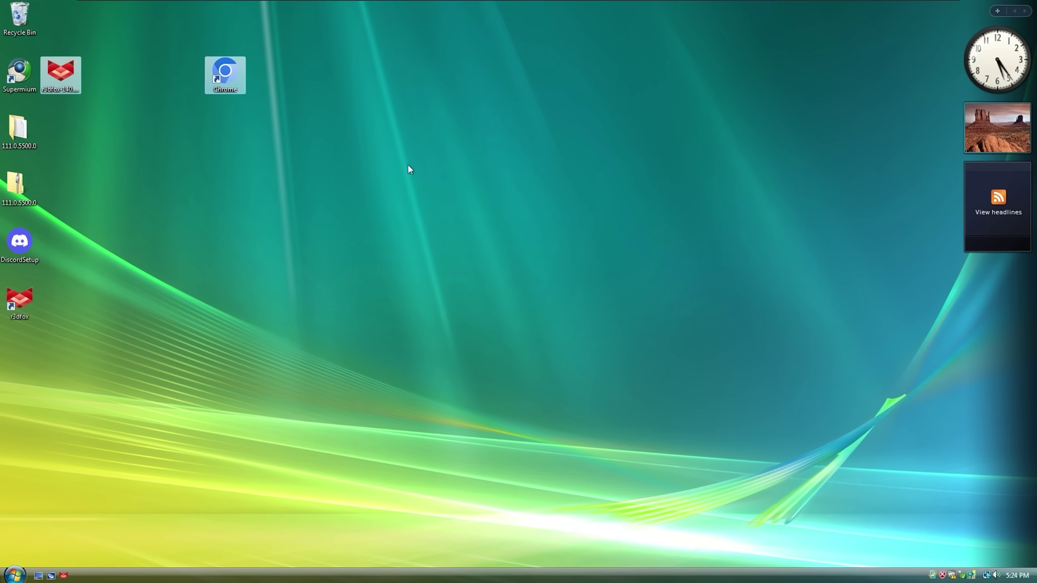
left_click(237, 75)
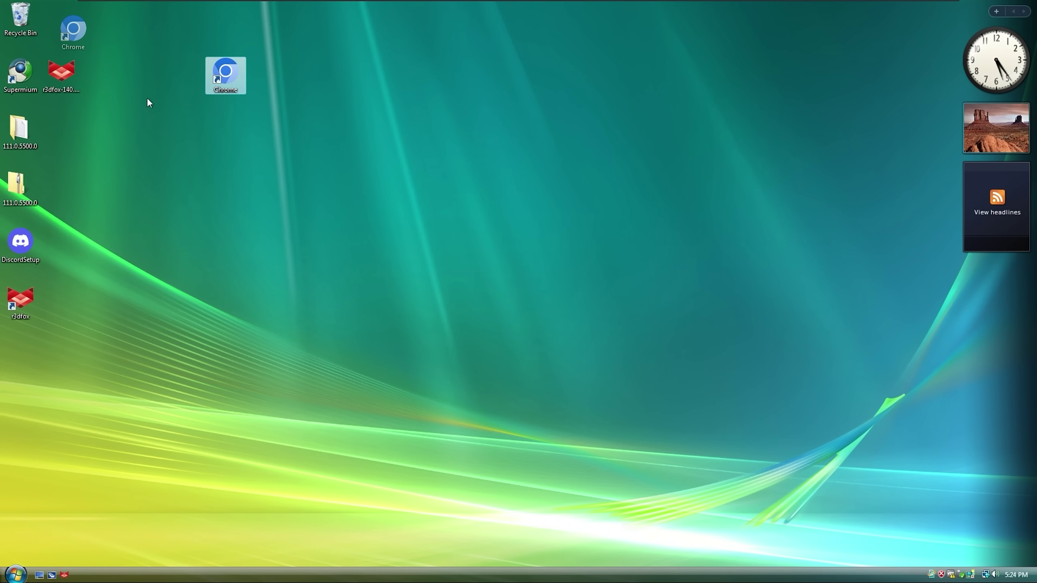
left_click_drag(73, 33, 61, 18)
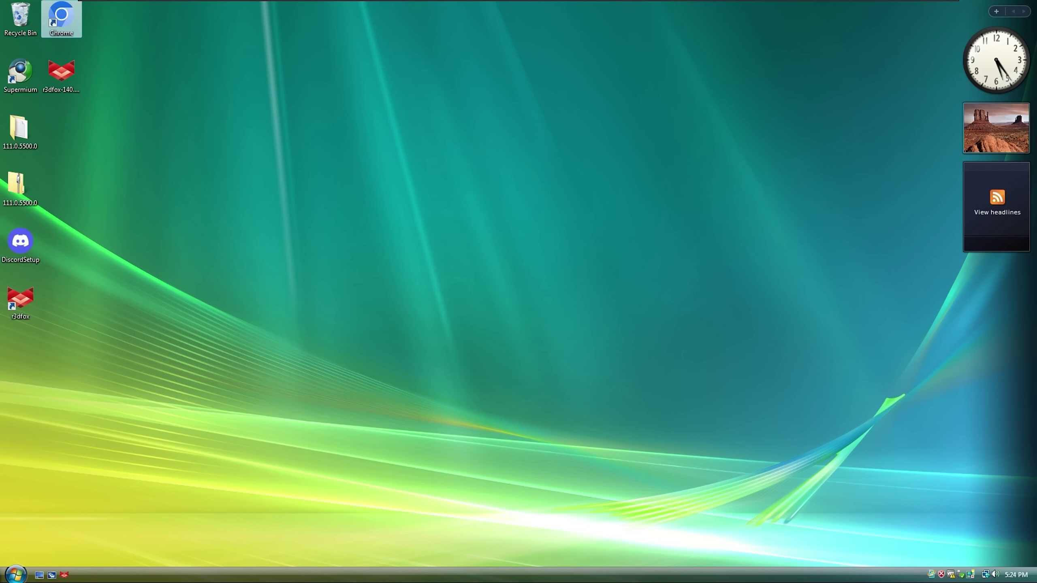
right_click(417, 233)
left_click(470, 281)
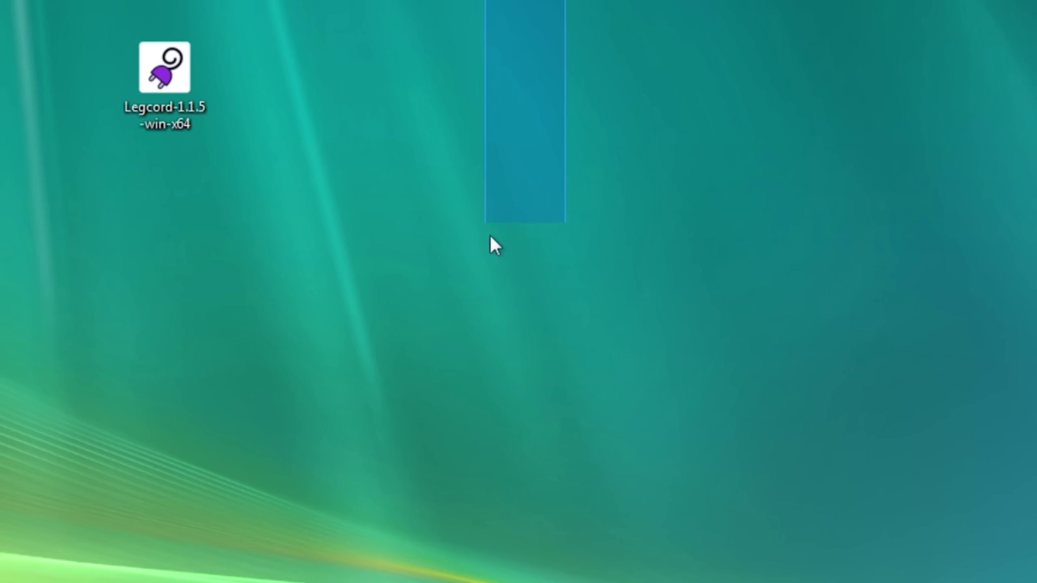
Run Legcord setup spoofed as Windows 7, then start DiscordSetup_04122020.exe and its .NET 4.5 install.
double_click(177, 90)
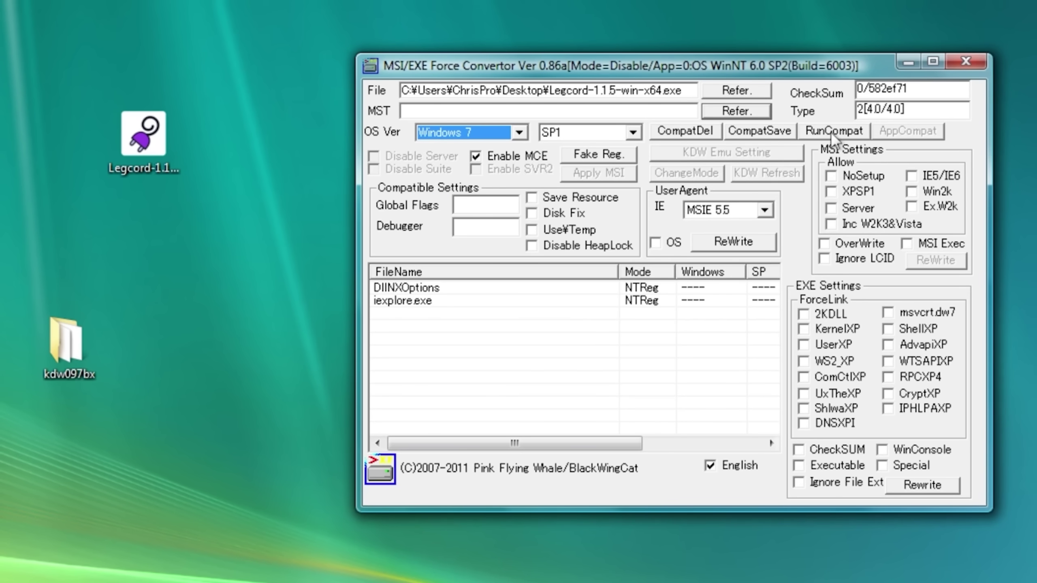
left_click(833, 133)
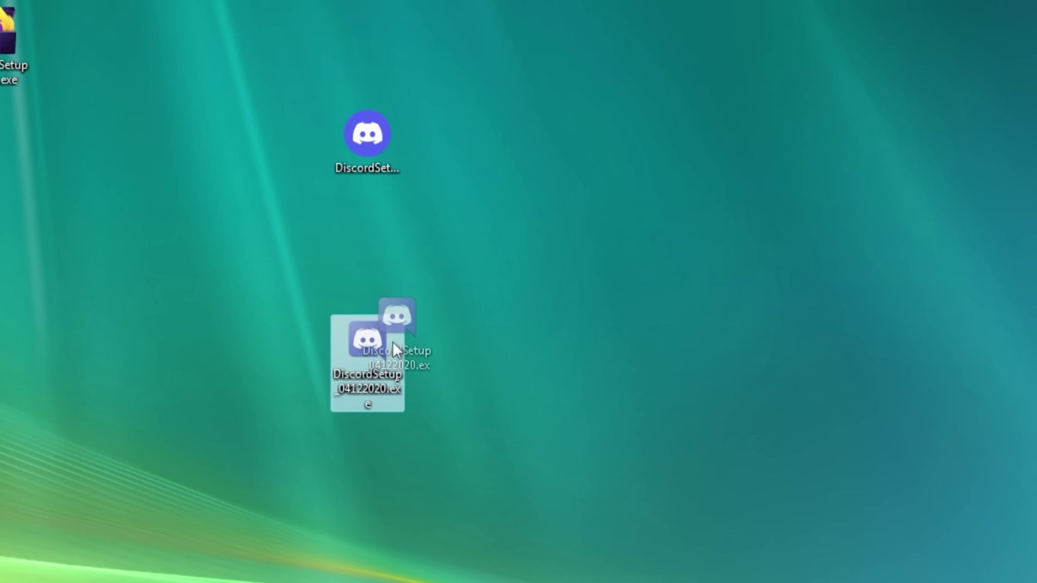
left_click_drag(392, 341, 469, 298)
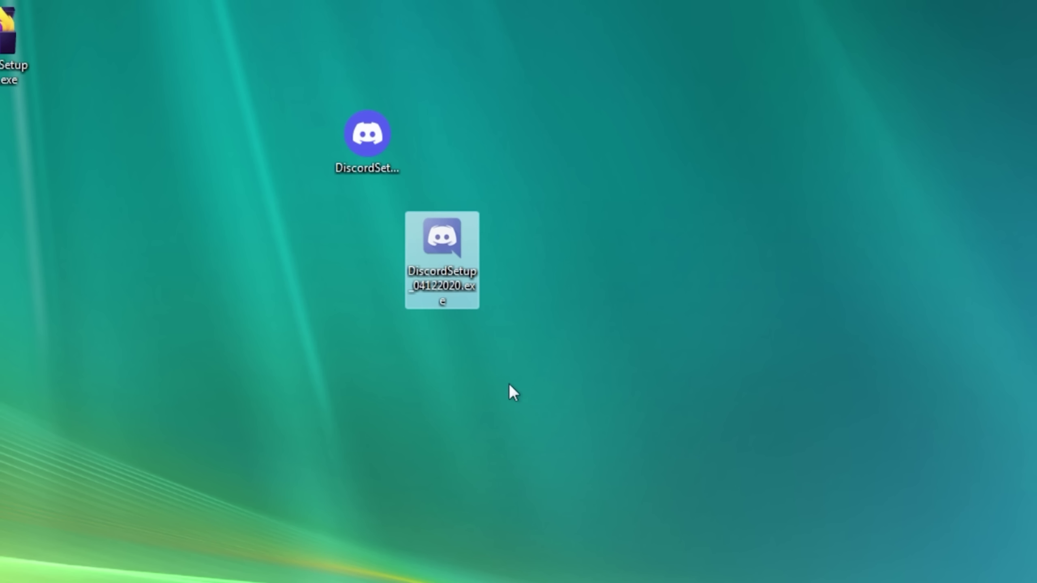
double_click(446, 264)
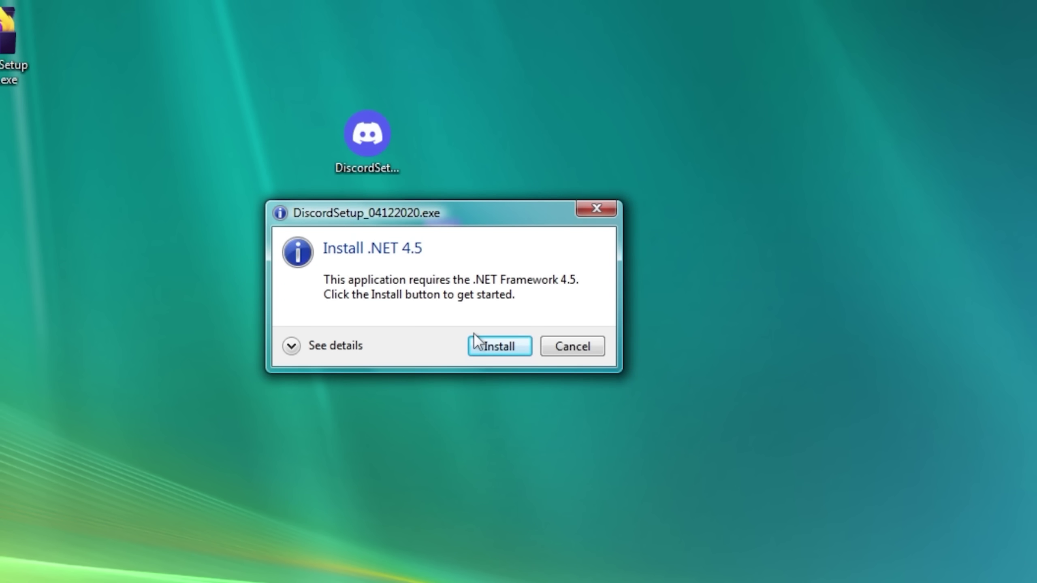
left_click(326, 347)
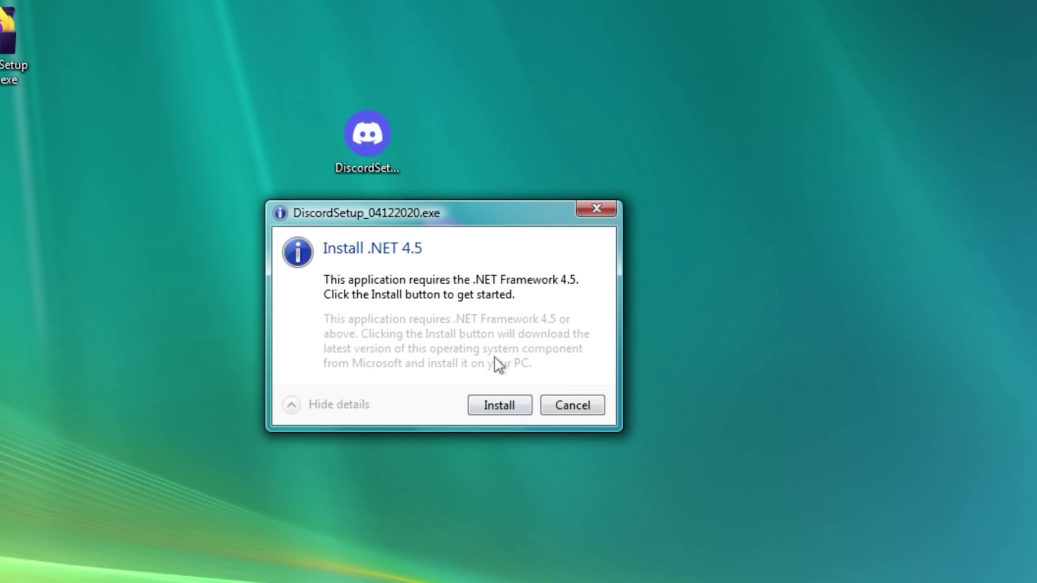
left_click(488, 408)
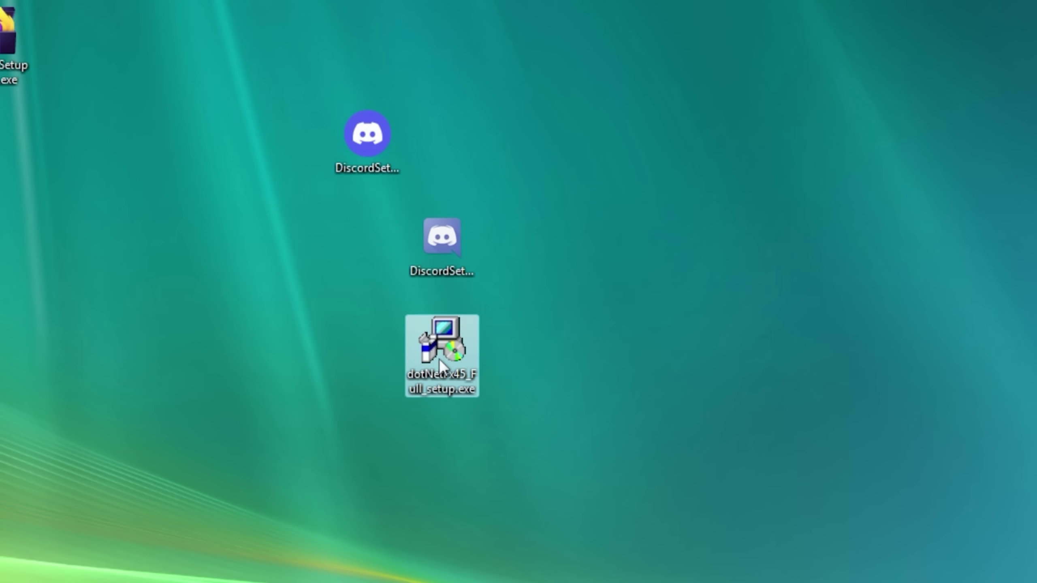
Run the .NET Framework 4.5 installer, accept its license and start the install.
double_click(439, 357)
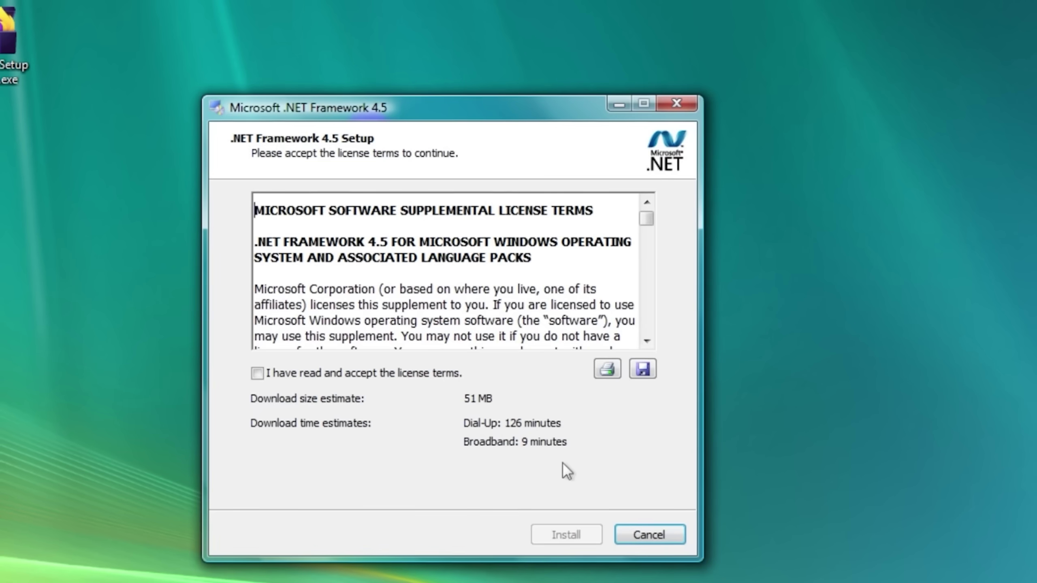
left_click(255, 371)
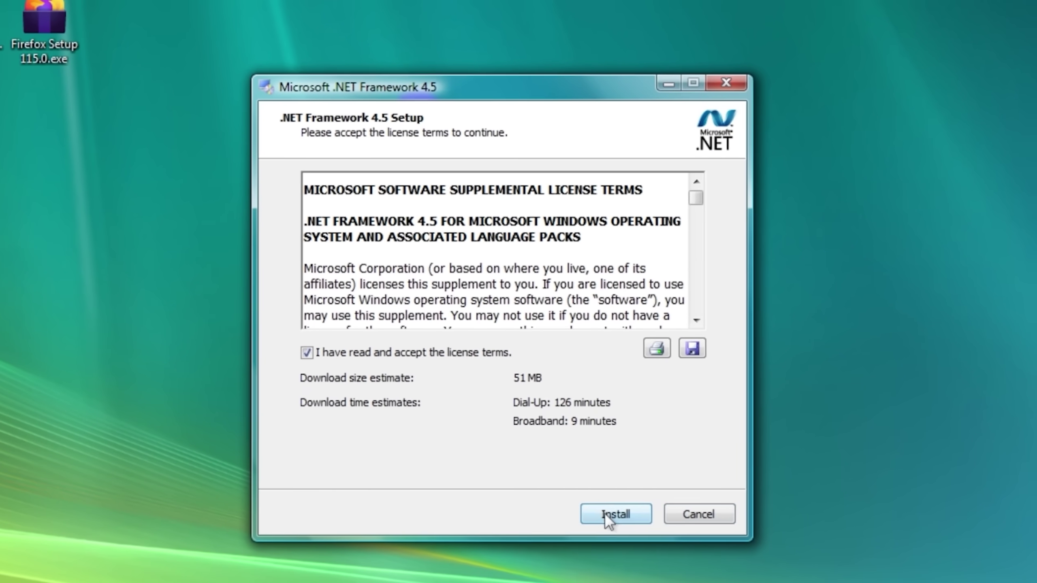
left_click(555, 535)
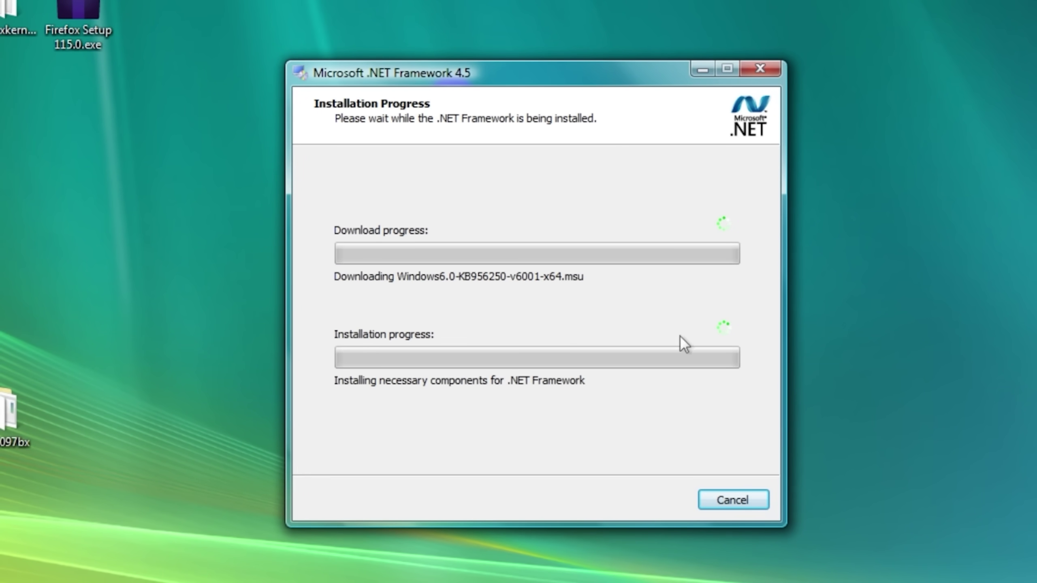
Cancel the .NET 4.5 download and install .NET Framework 4.5.2 from the NDP452 offline installer.
left_click_drag(820, 212, 568, 21)
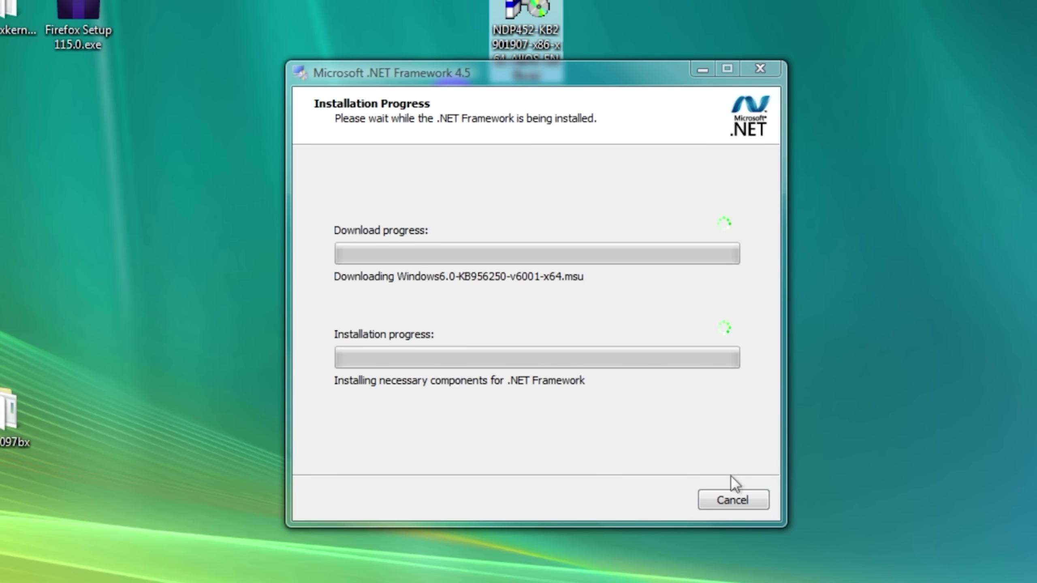
left_click(725, 496)
left_click(516, 350)
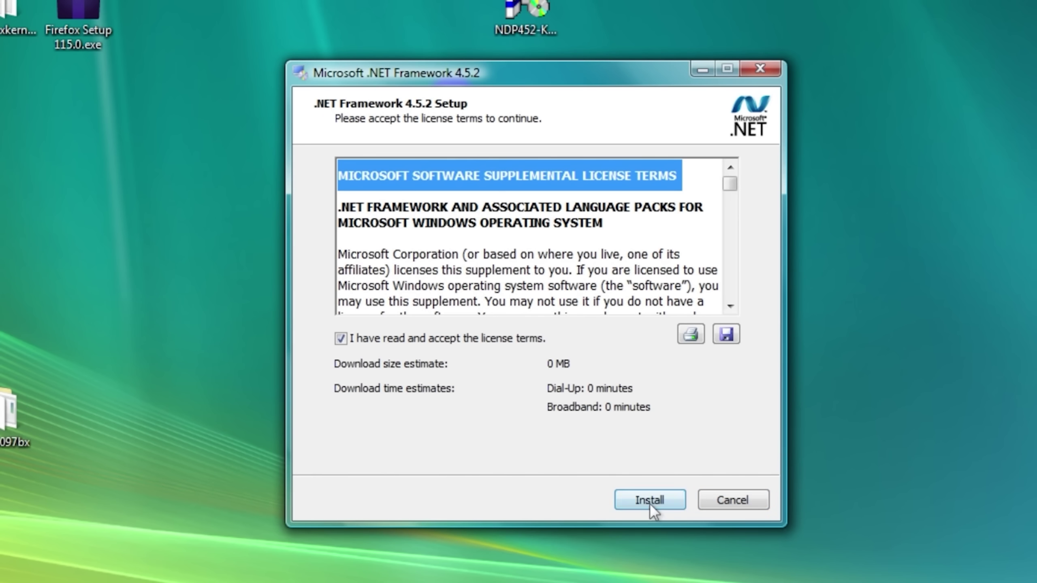
left_click(650, 501)
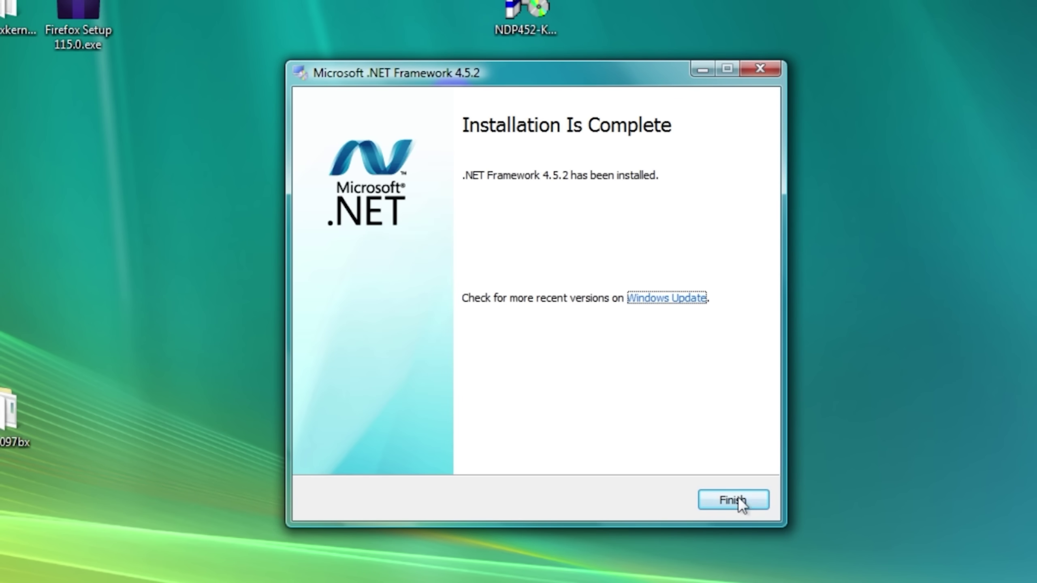
left_click(733, 499)
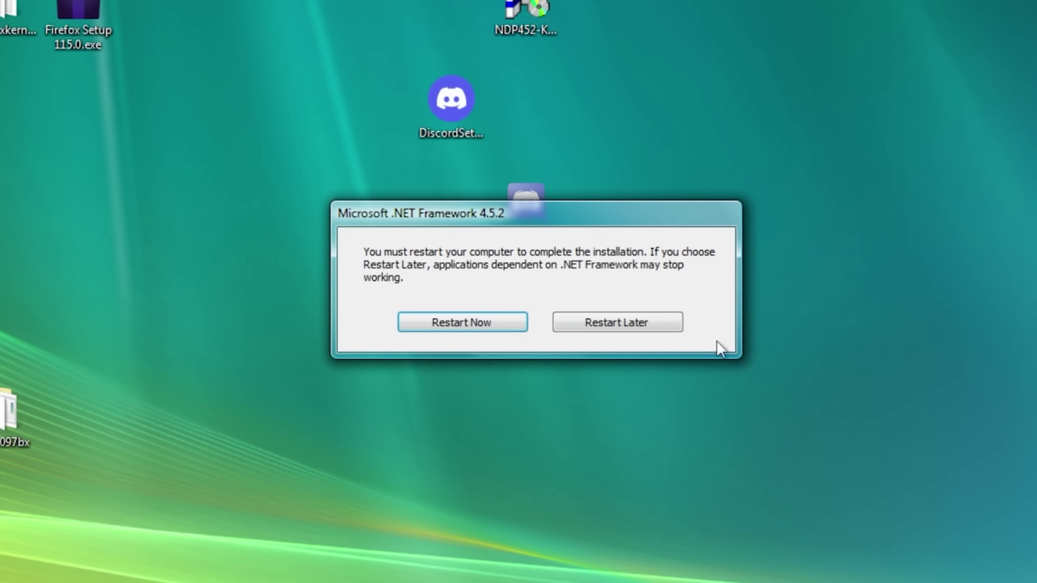
Postpone the restart, rerun DiscordSetup past the Update.exe error, then launch the other DiscordSetup.
left_click(601, 323)
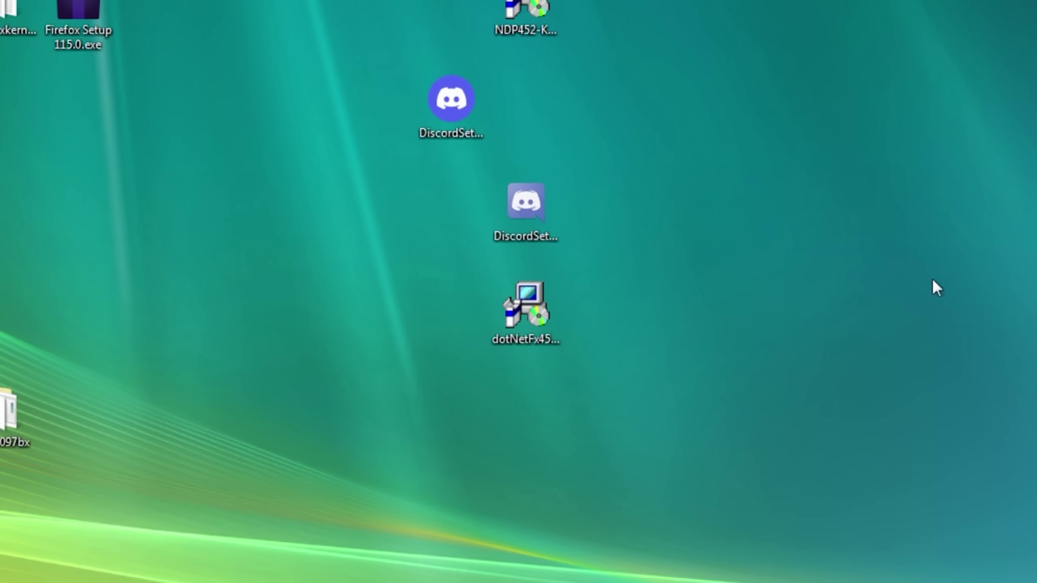
double_click(533, 214)
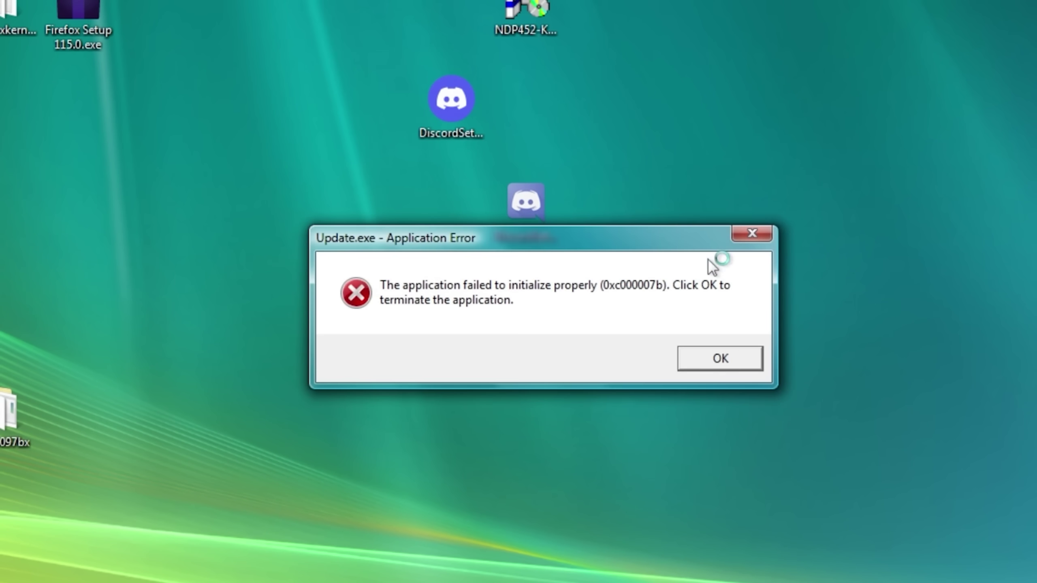
left_click(717, 360)
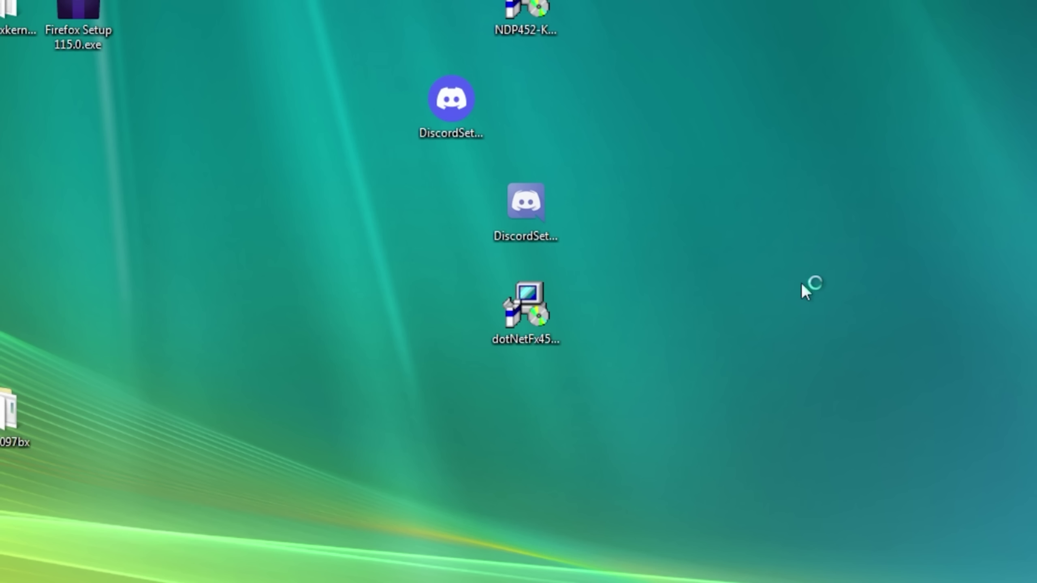
double_click(515, 211)
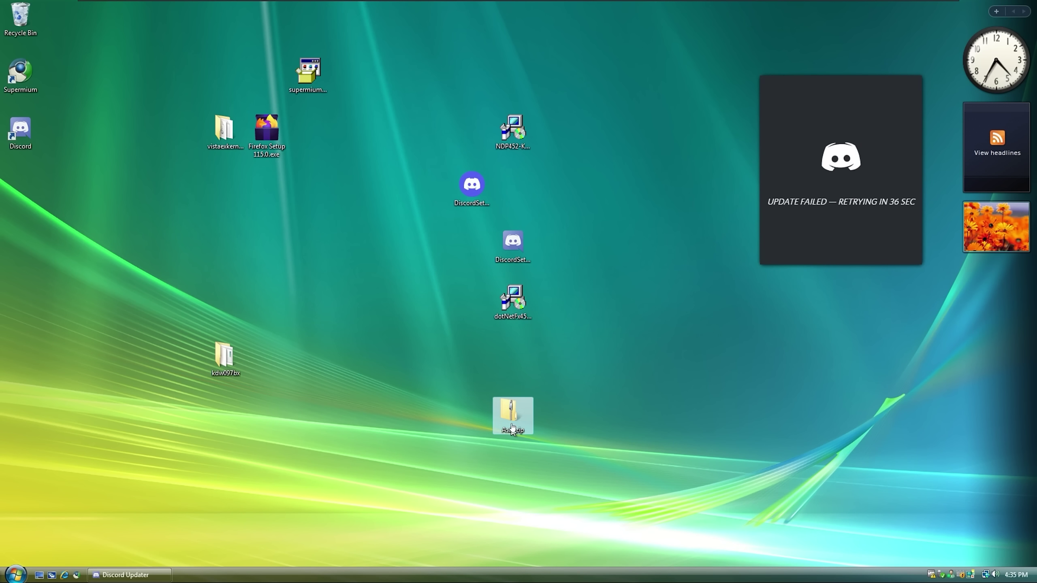
Read the ReadMe in Asar.zip and copy Asar.64.dll into 7-Zip's Formats folder.
left_click_drag(504, 407, 341, 290)
double_click(343, 292)
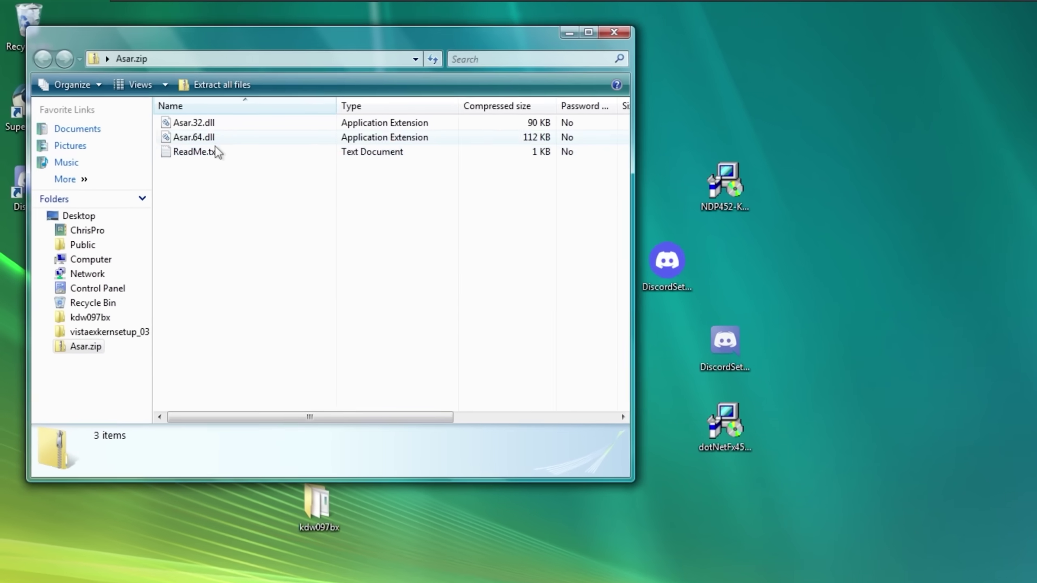
double_click(152, 109)
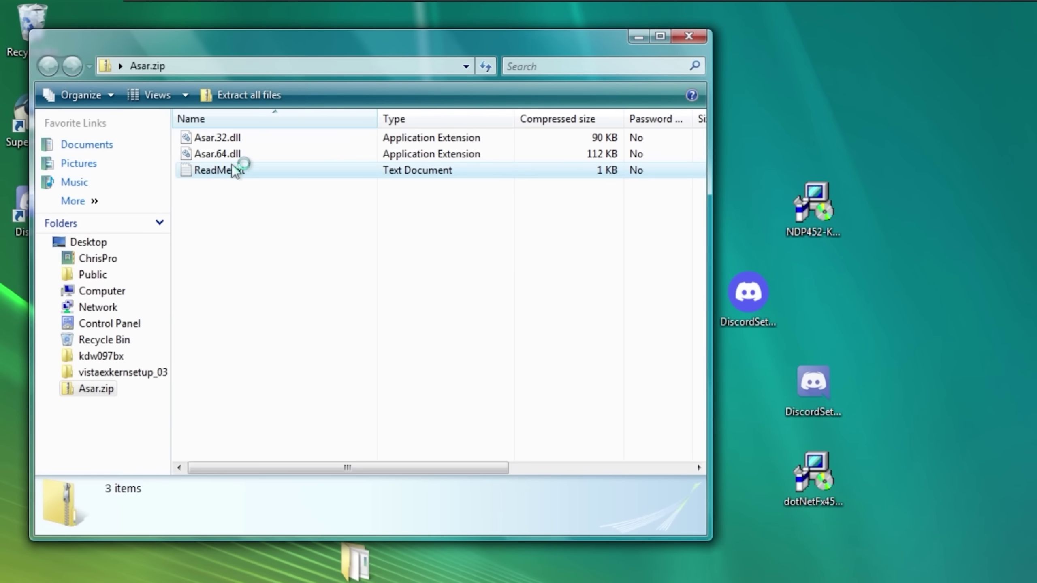
left_click_drag(379, 262, 668, 285)
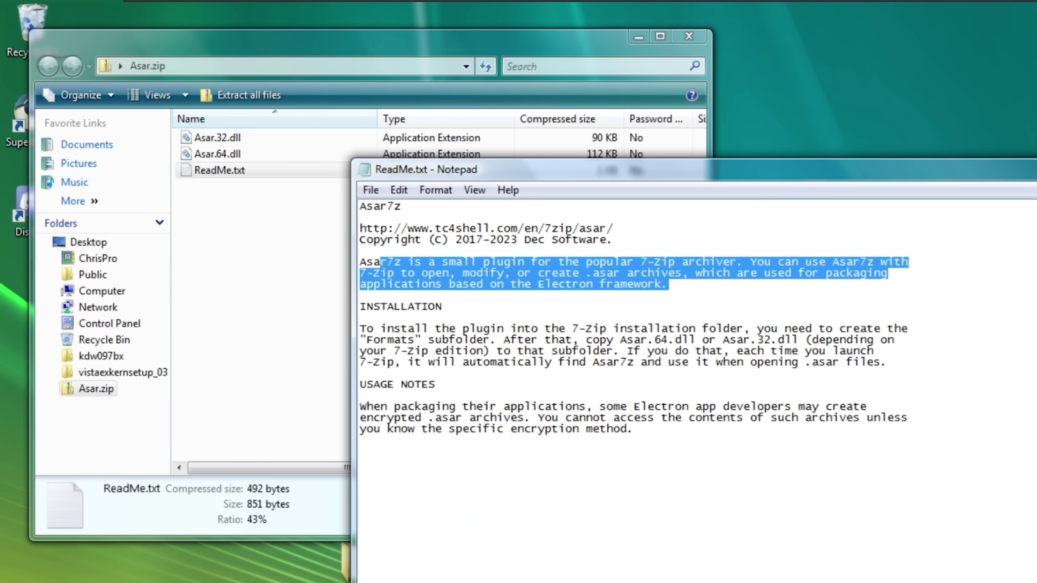
left_click(217, 137)
left_click_drag(216, 154, 714, 568)
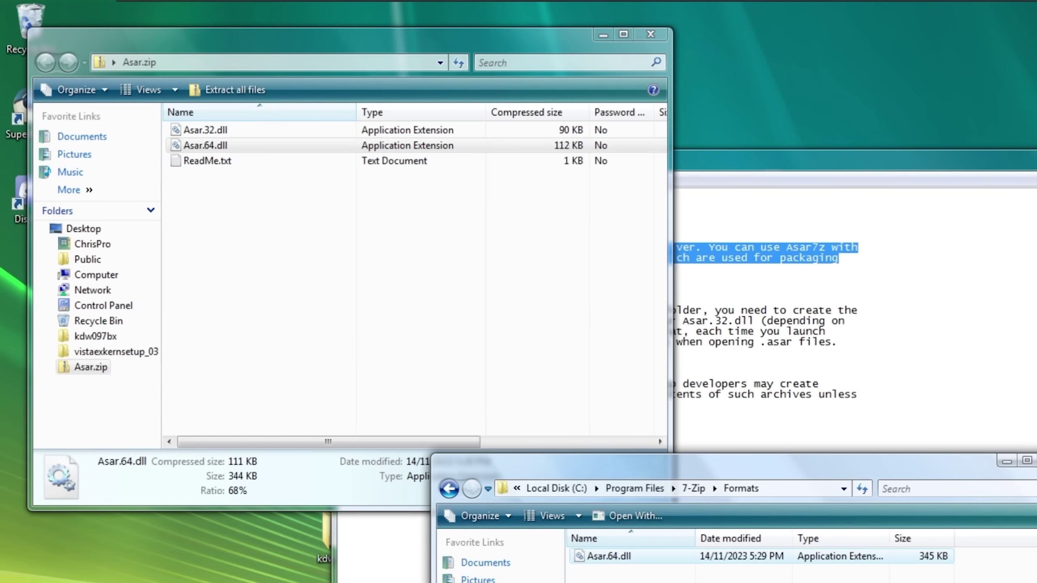
left_click(828, 447)
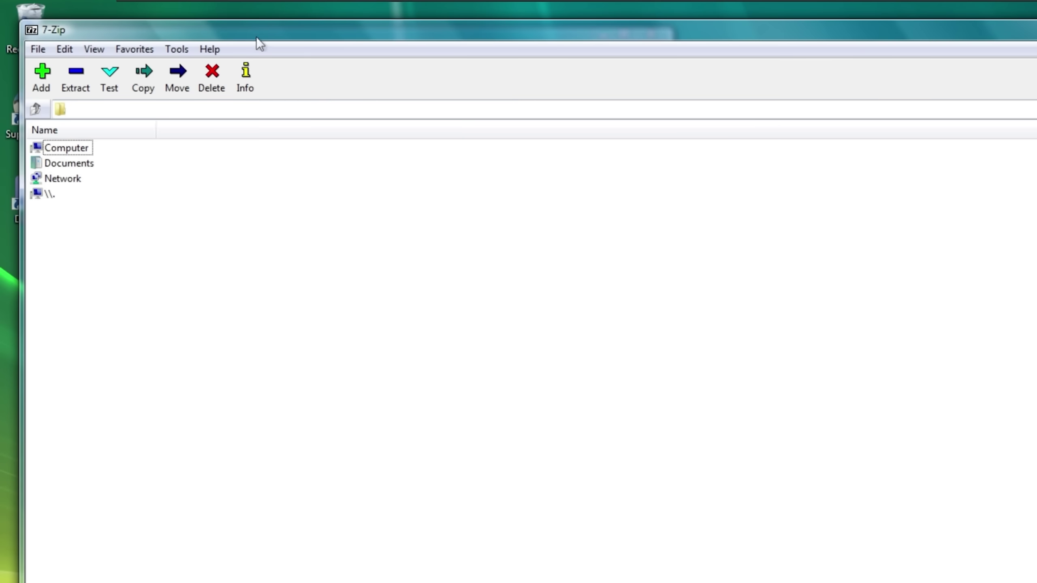
left_click_drag(256, 36, 708, 449)
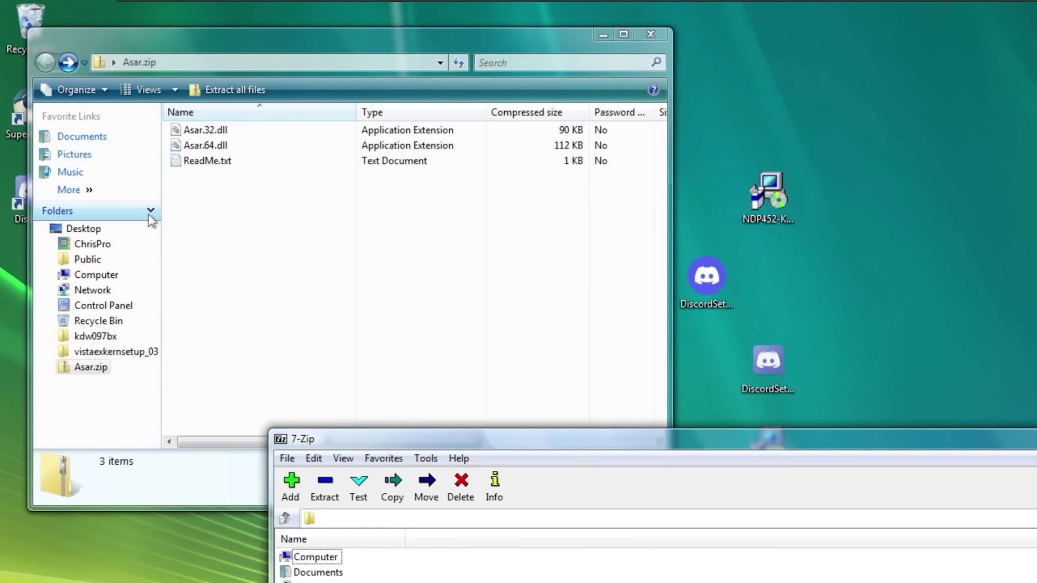
Browse ChrisPro > AppData > Local > Discord > app-0.0.309 > resources.
left_click(92, 245)
double_click(253, 149)
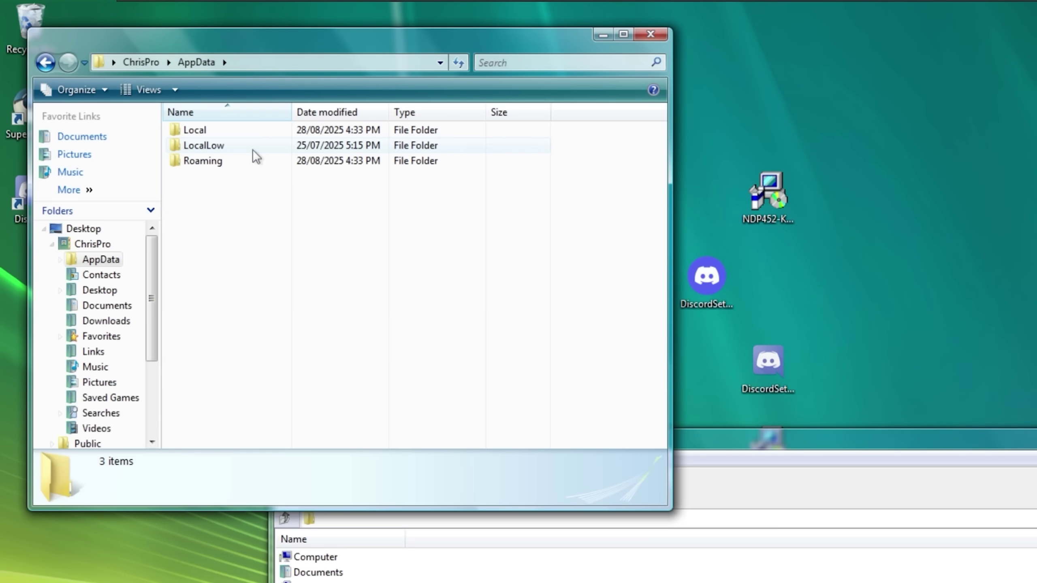
double_click(253, 134)
double_click(239, 132)
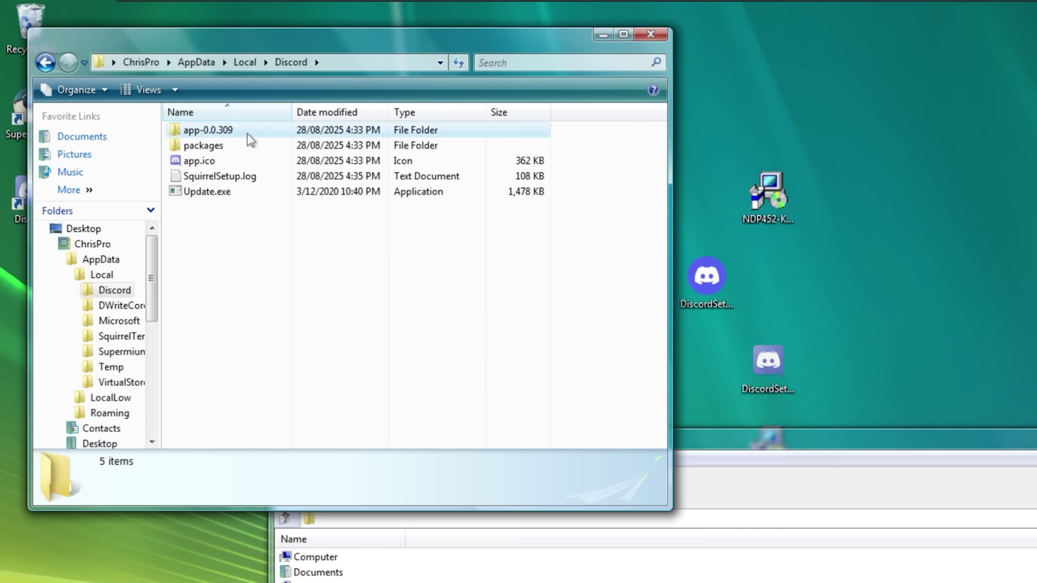
double_click(247, 131)
double_click(212, 145)
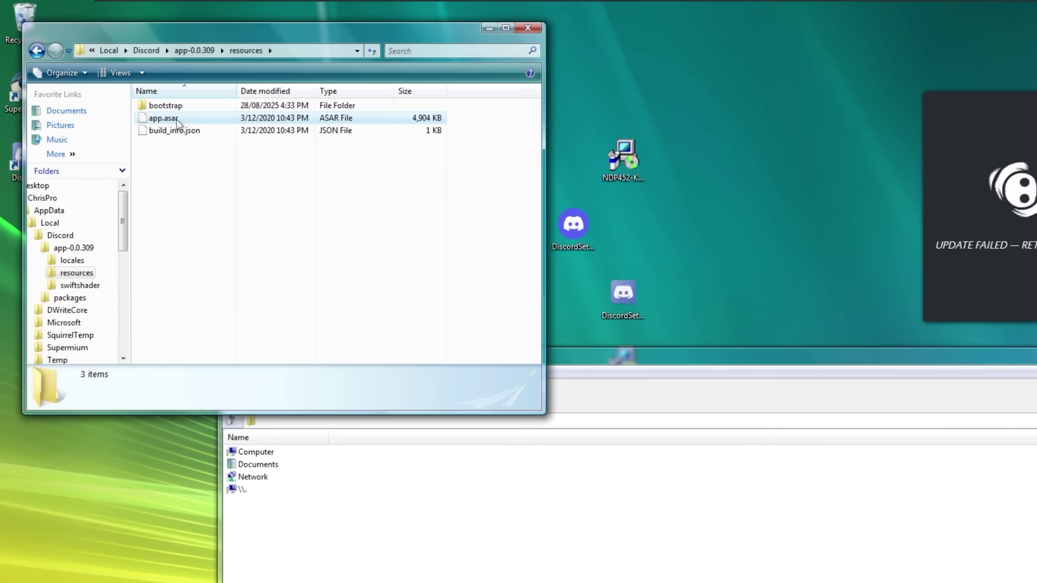
Open app.asar in 7-Zip and extract app_bootstrap's splashScreen.js onto the desktop.
left_click_drag(176, 120, 588, 509)
left_click(550, 432)
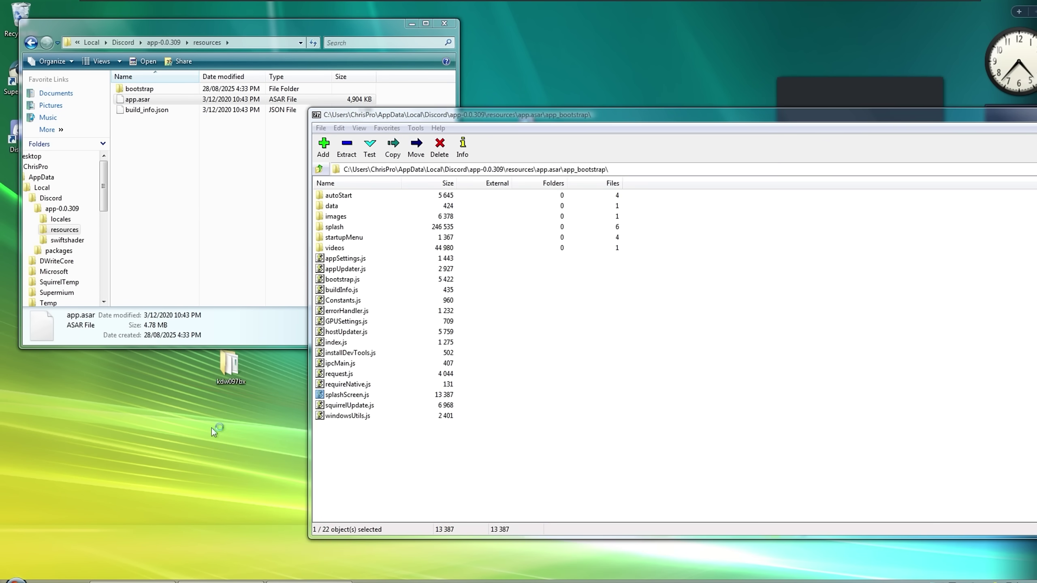
left_click_drag(215, 428, 223, 427)
View splashScreen.js in Notepad with Word Wrap turned on, then close it.
right_click(223, 427)
left_click(283, 251)
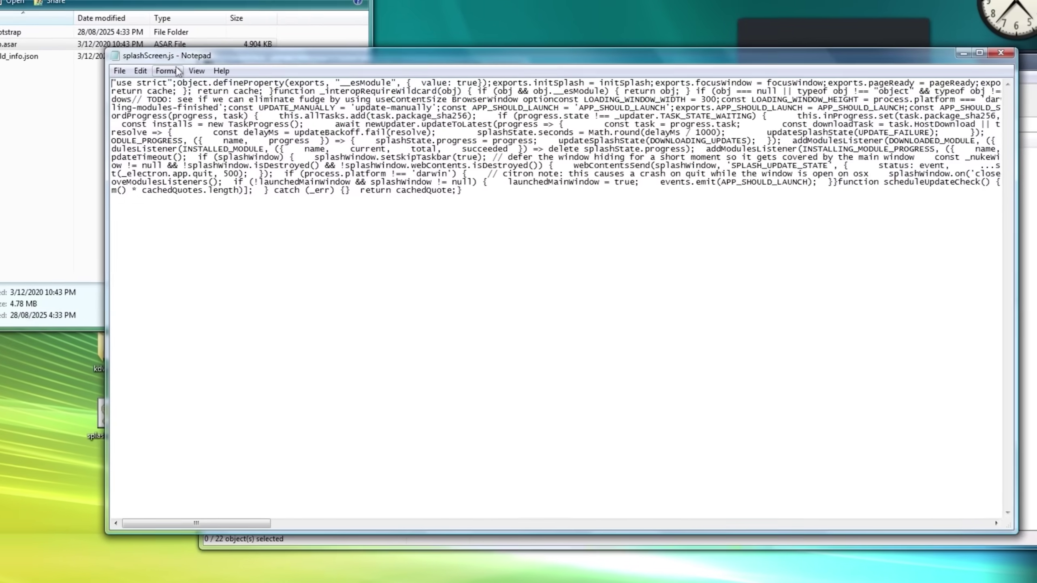
left_click(279, 121)
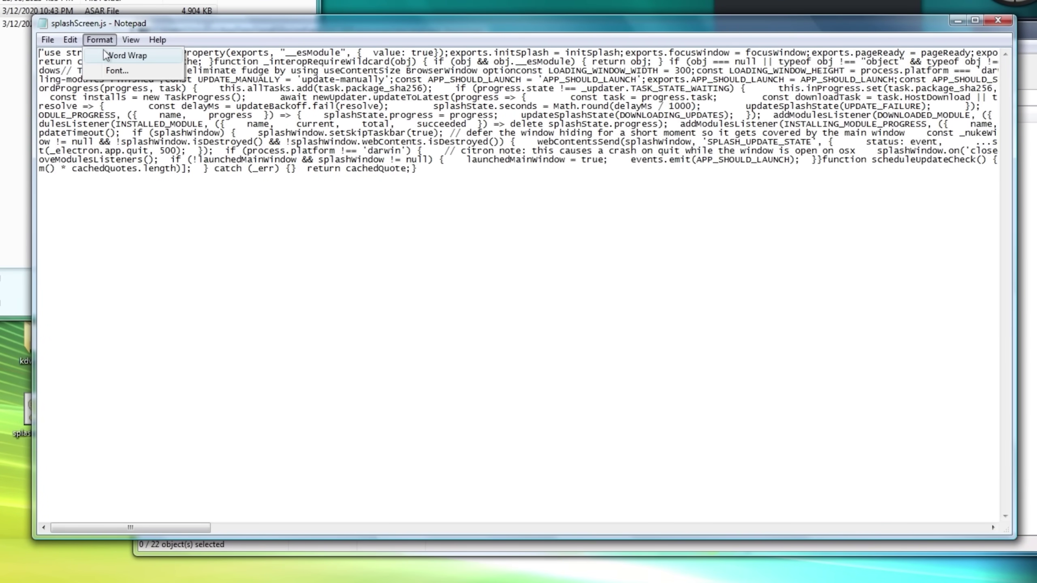
left_click(296, 133)
left_click(1000, 19)
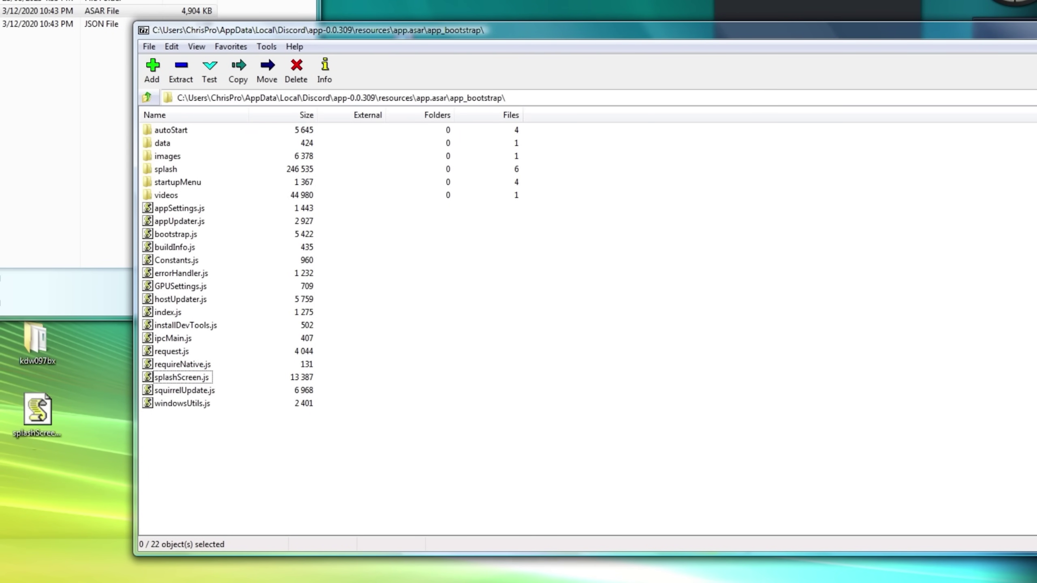
Open splashScreen.js in Notepad++ and find the updateUntilCurrent function.
left_click(406, 286)
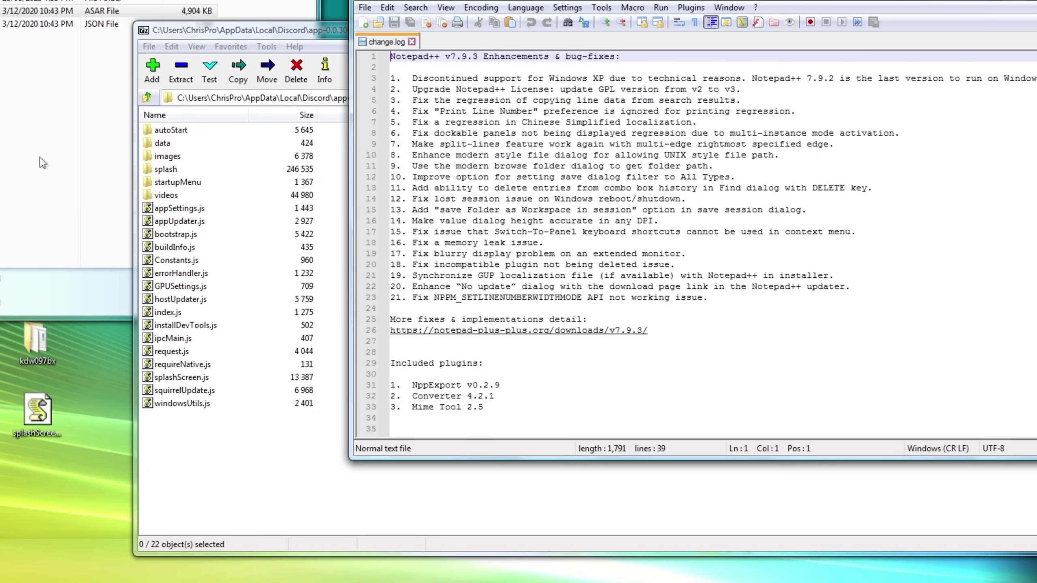
left_click_drag(37, 410, 613, 245)
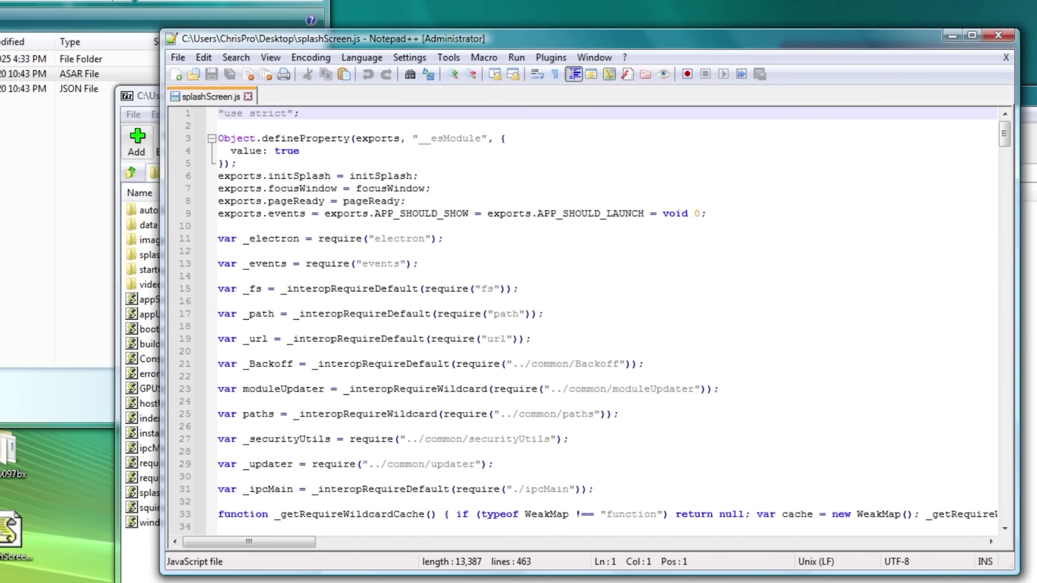
left_click(220, 226)
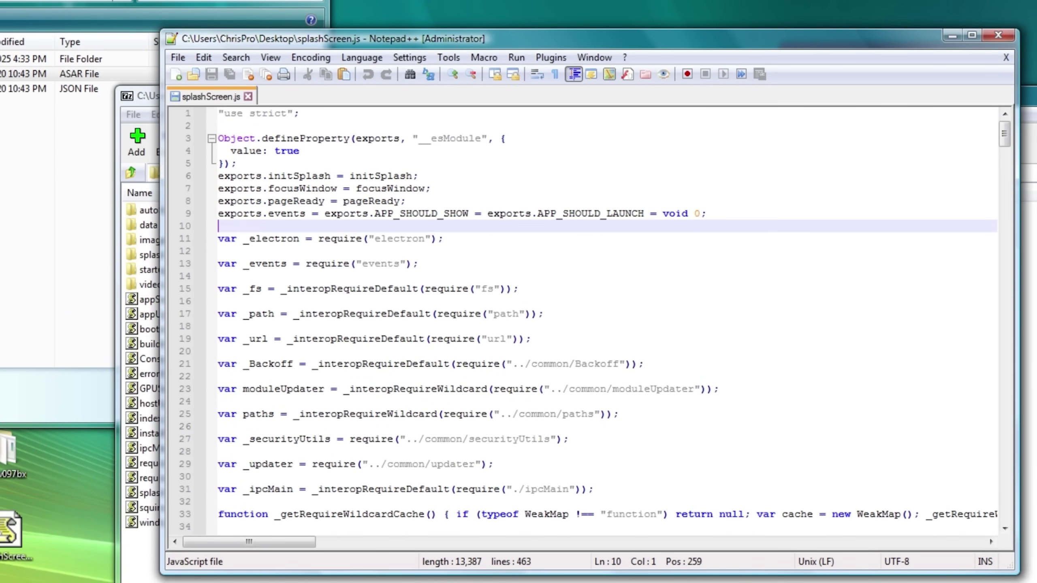
key("ctrl+f")
key("Return")
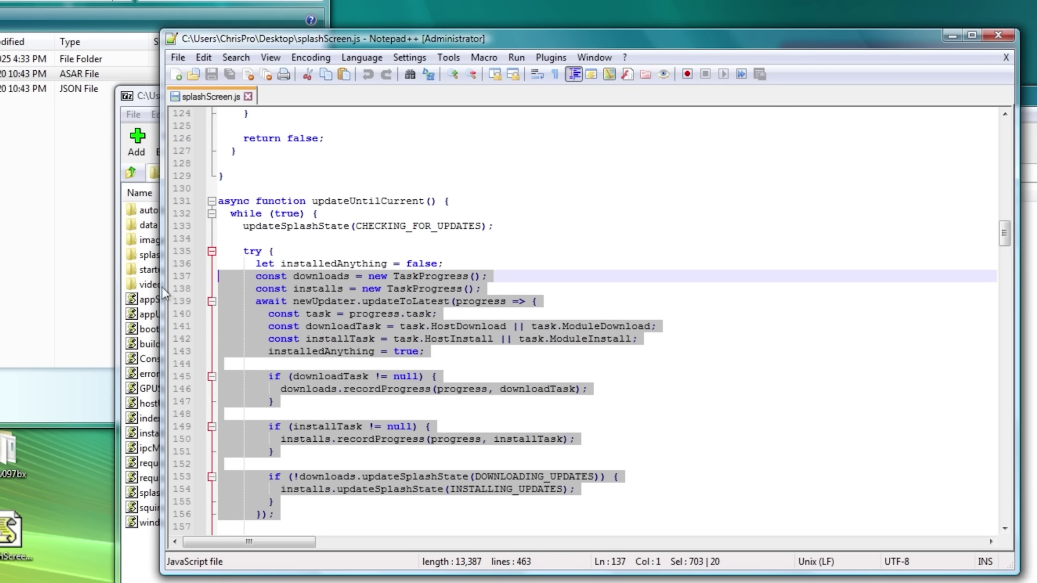
Delete the update-download block (lines 137–156) and copy the edited splashScreen.js into app.asar.
scroll(288, 294, "down", 1)
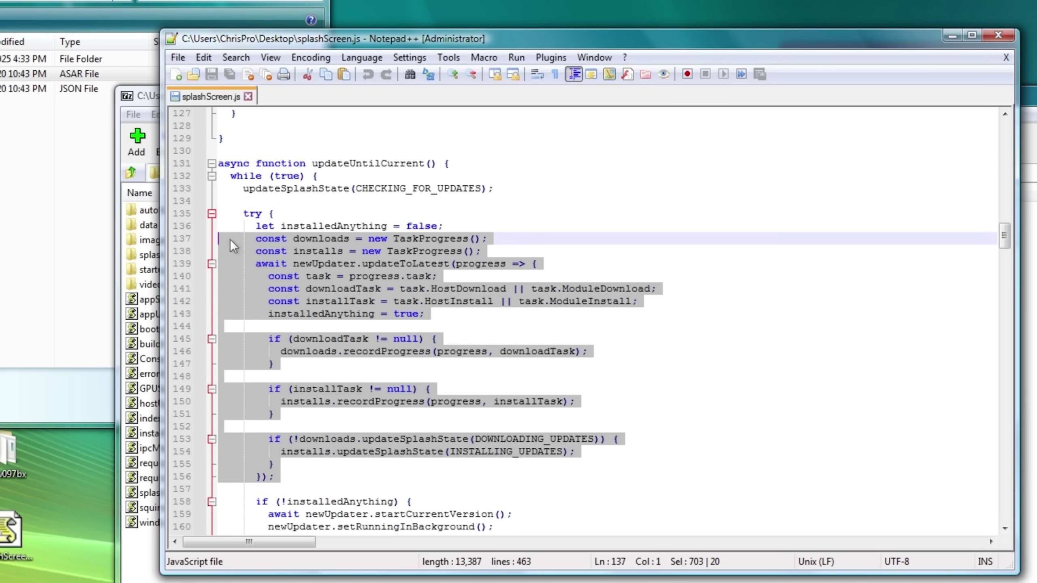
key("Delete")
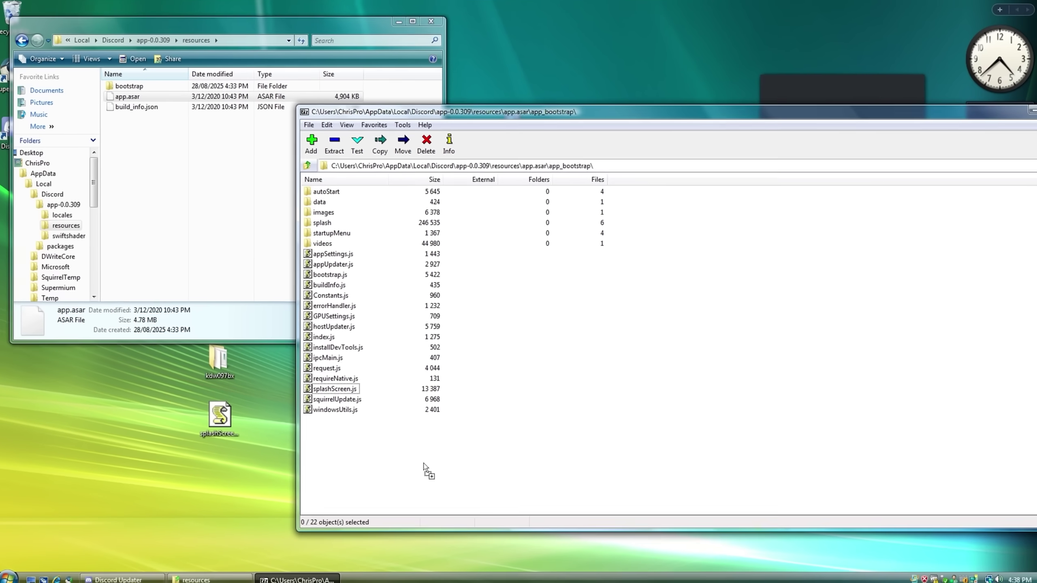
left_click_drag(424, 470, 428, 460)
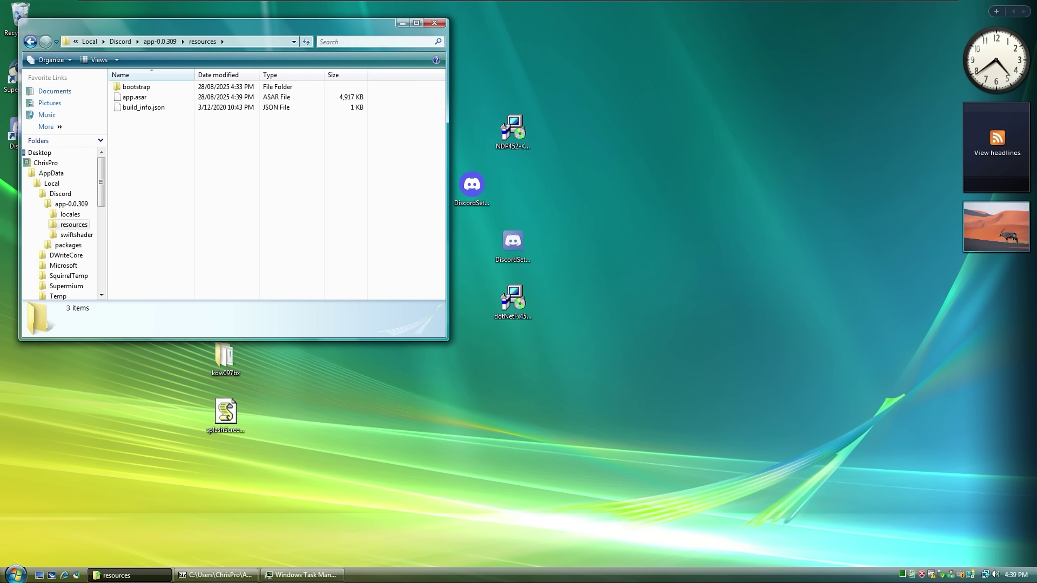
Launch the patched Discord, then extract the Abaddon build zip and run bin\abaddon.exe.
left_click(403, 22)
double_click(20, 131)
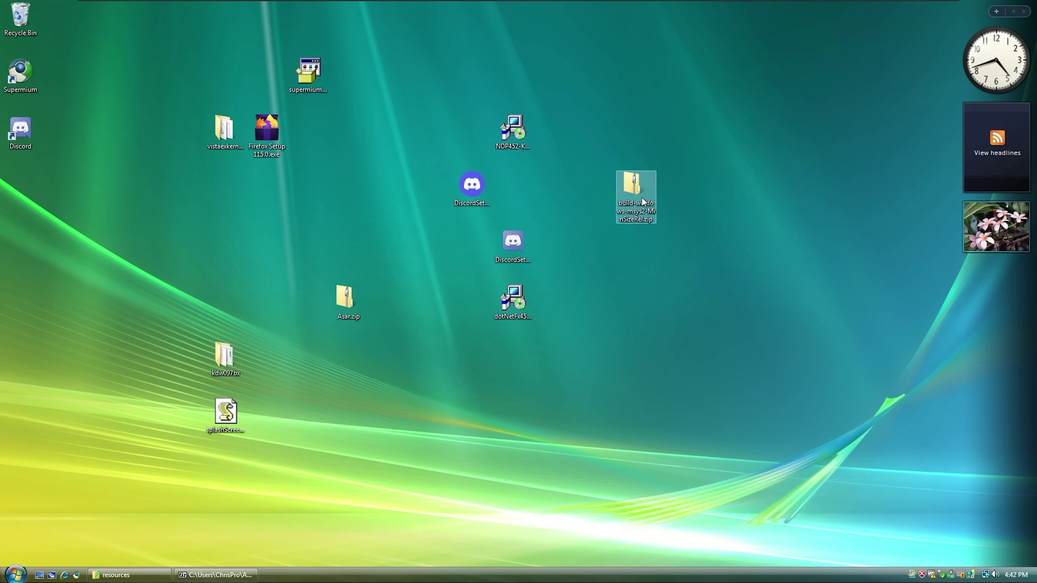
right_click(642, 197)
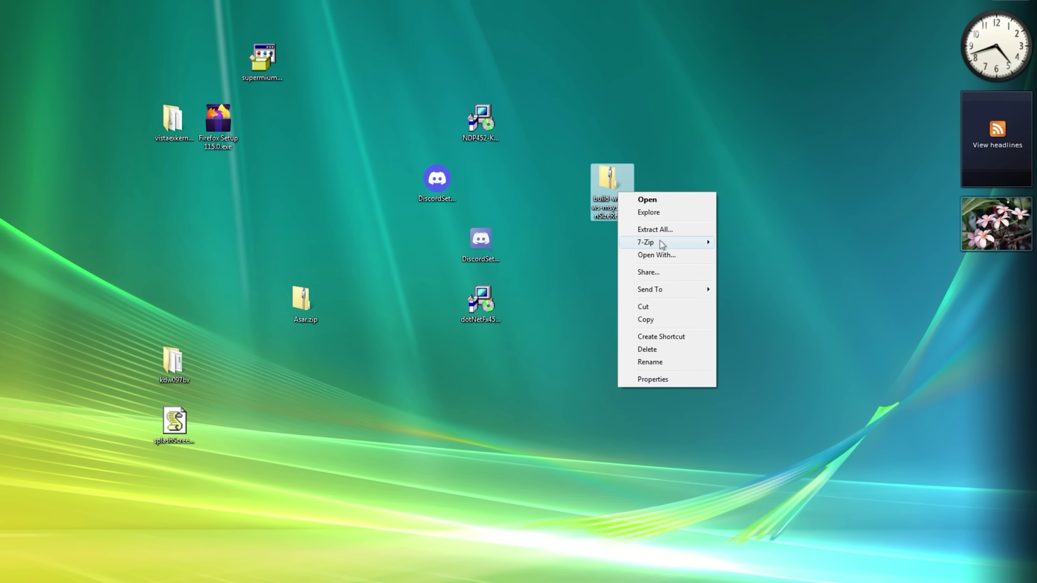
mouse_move(716, 239)
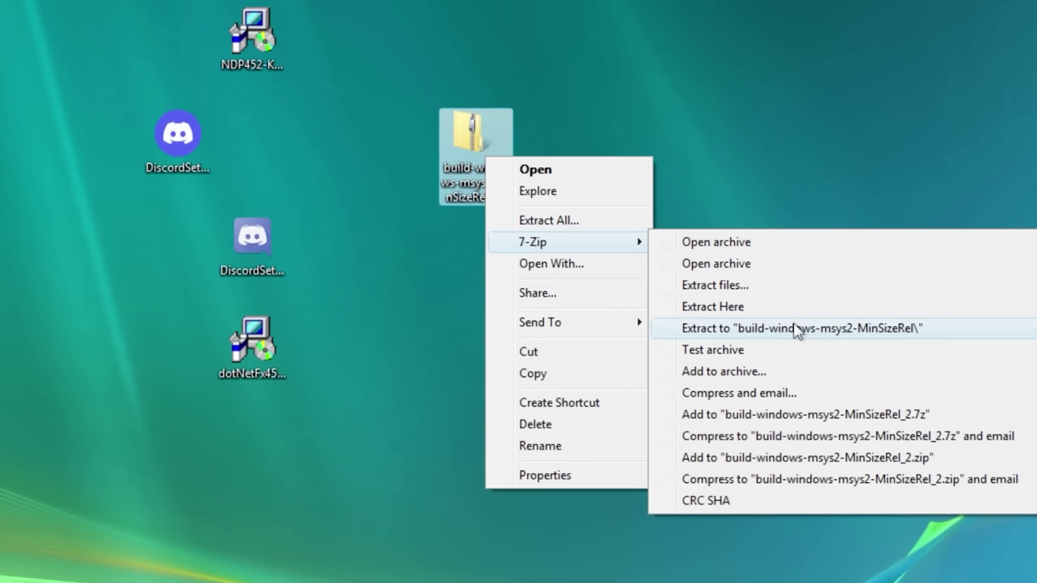
left_click(689, 306)
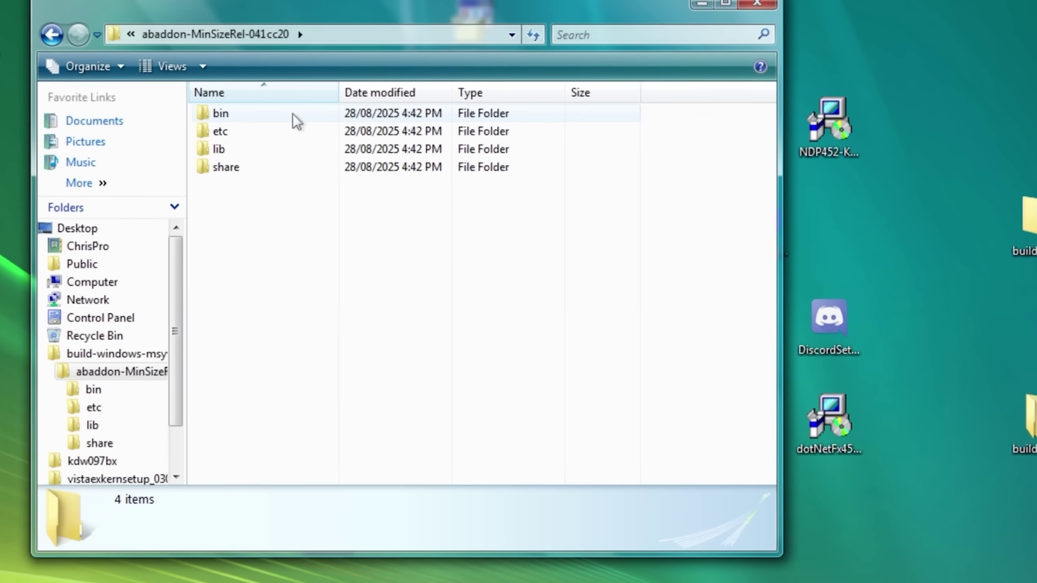
double_click(286, 116)
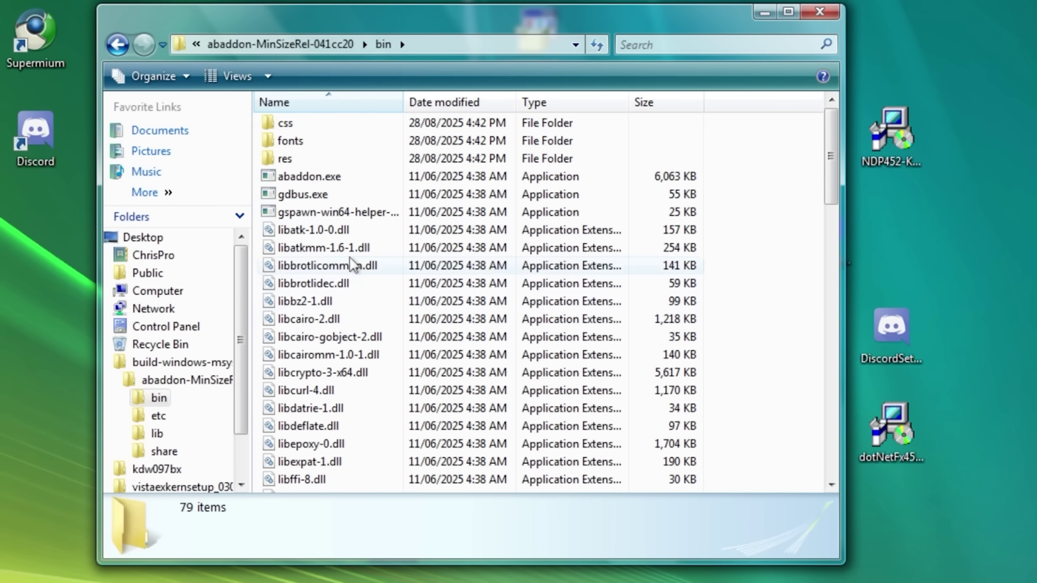
double_click(309, 176)
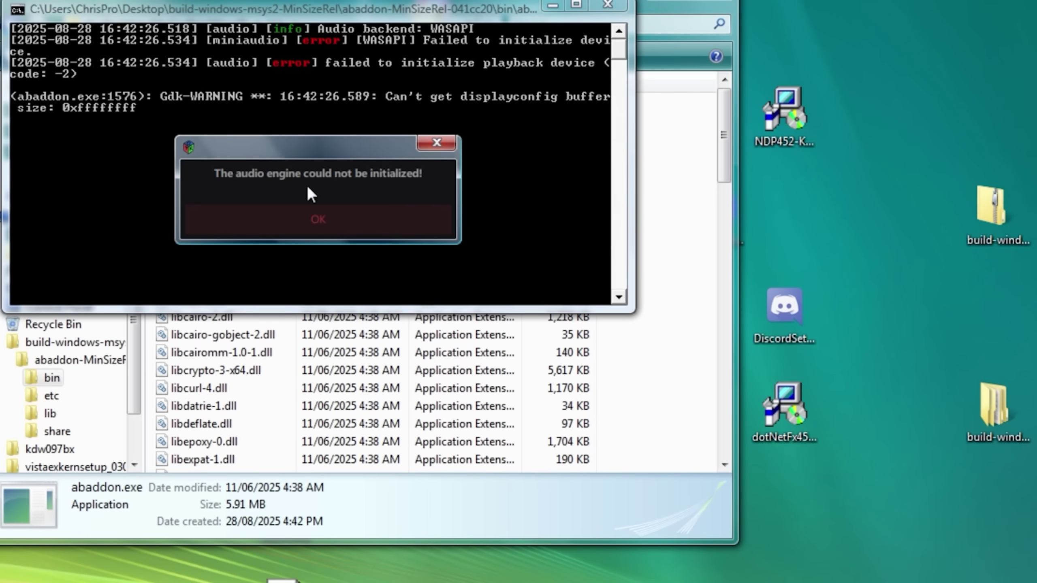
Dismiss the audio engine error and sign in through Discord > Login with QR Code.
left_click(323, 224)
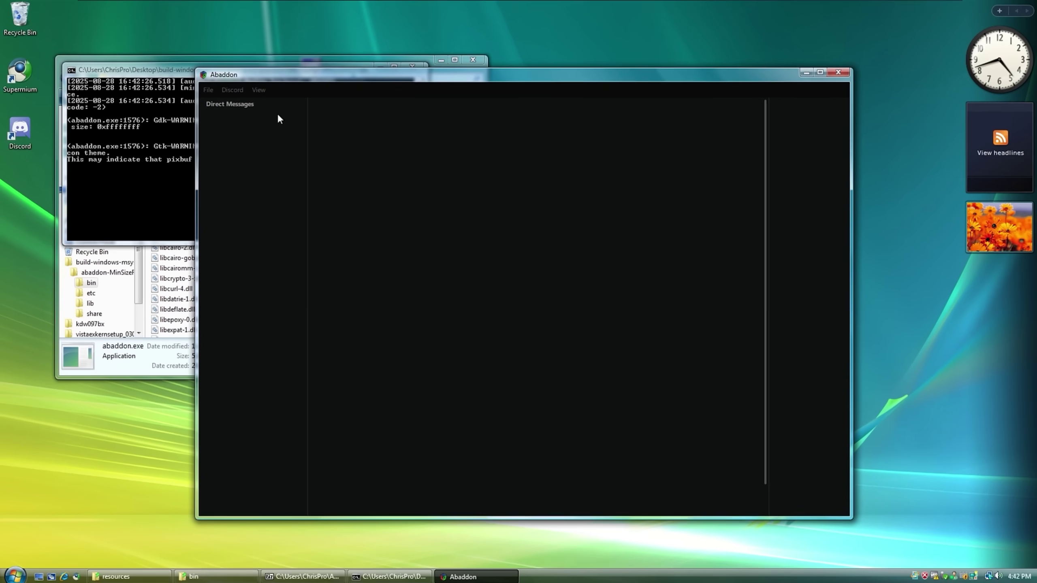
left_click_drag(282, 74, 414, 70)
left_click(259, 81)
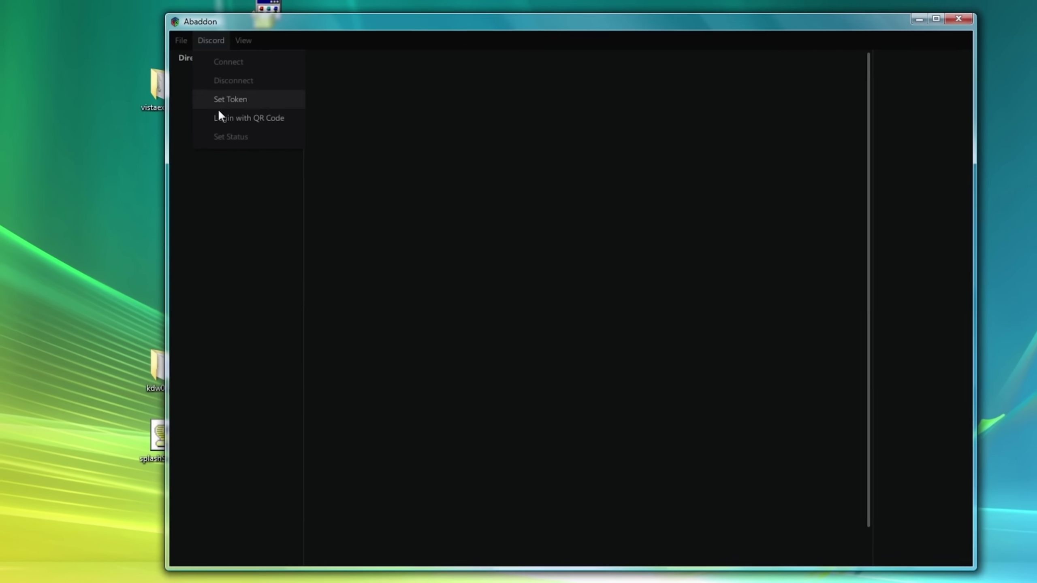
left_click(219, 118)
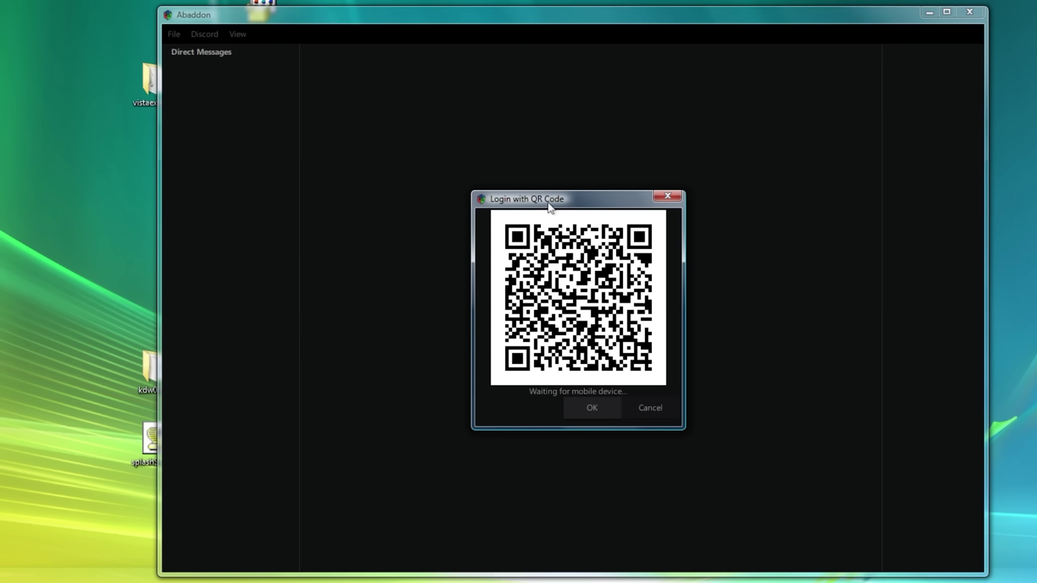
left_click_drag(549, 206, 400, 69)
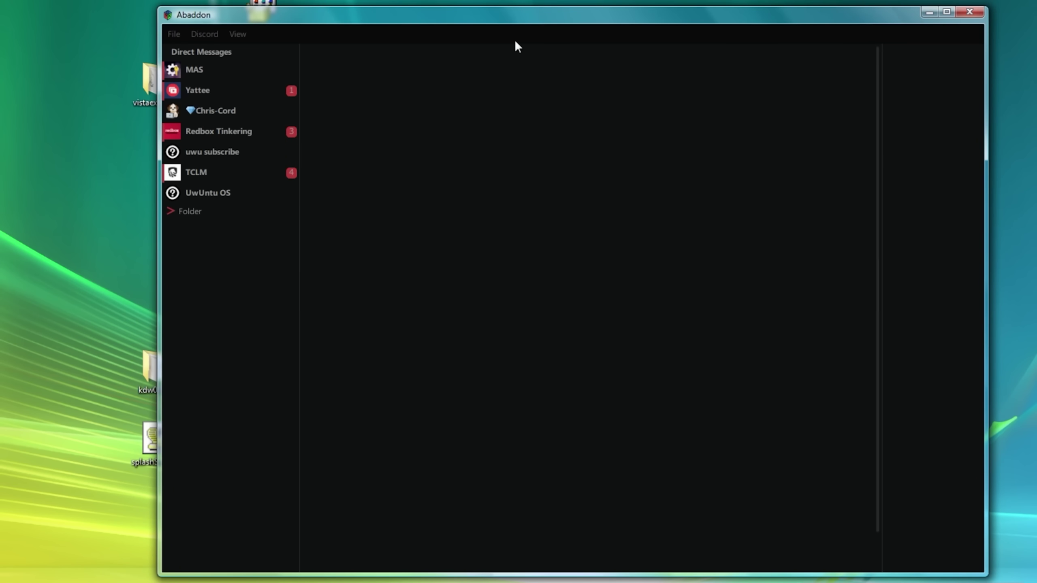
left_click_drag(553, 22, 510, 16)
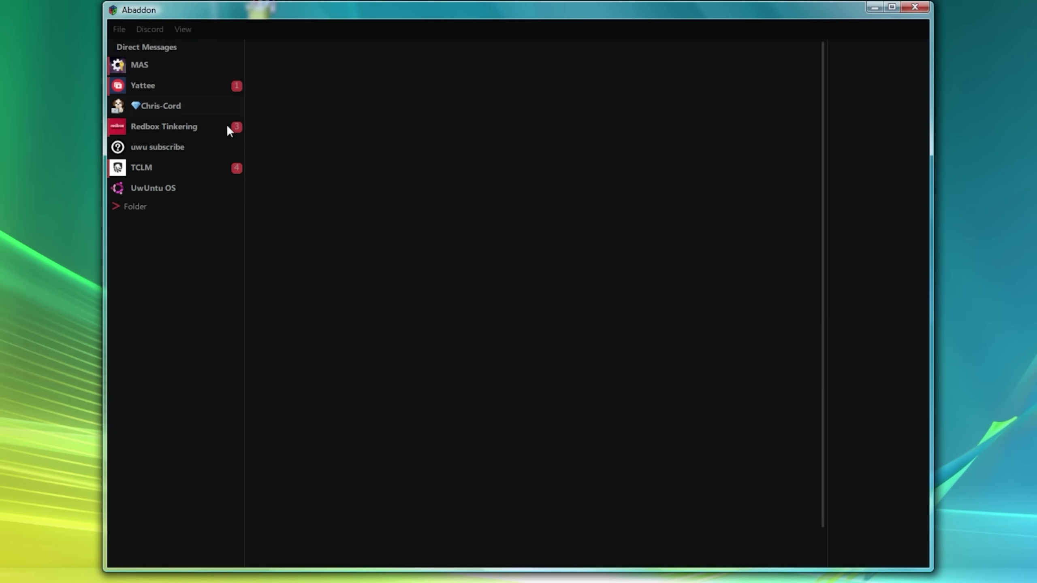
Expand the Chris-Cord server and browse its general channel.
left_click(203, 106)
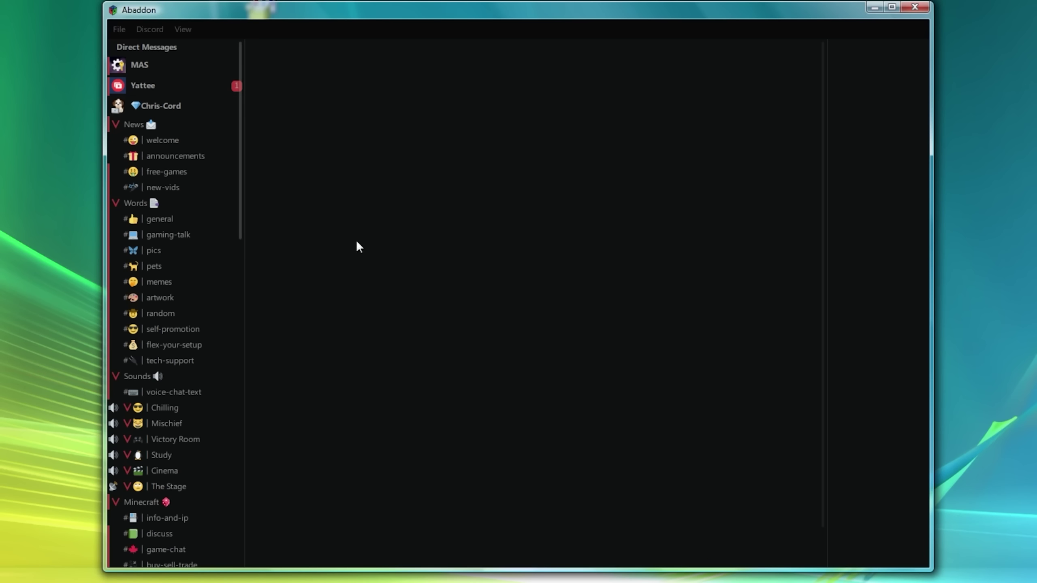
scroll(171, 151, "down", 1)
left_click(171, 160)
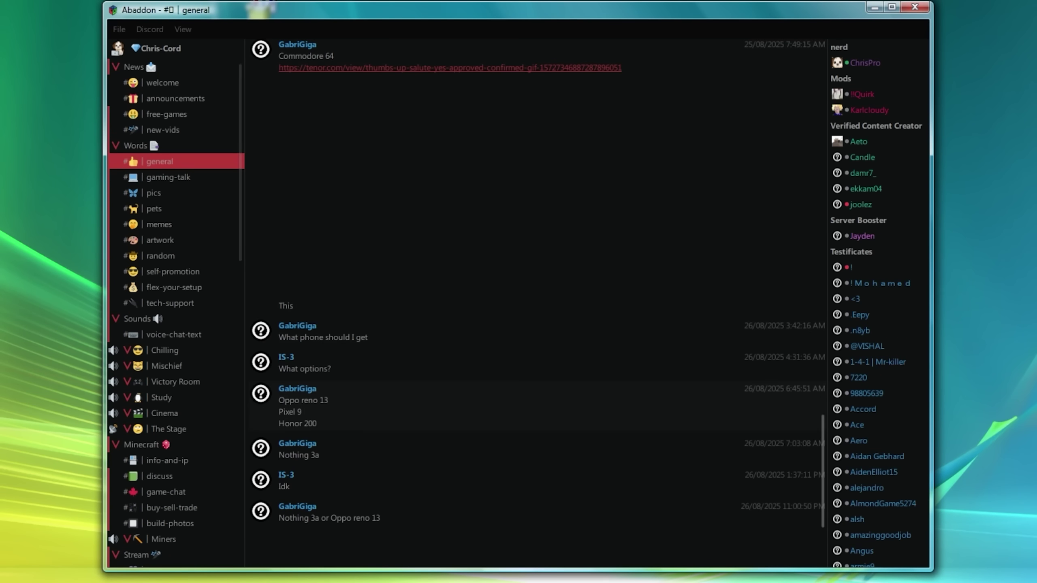
scroll(356, 281, "up", 5)
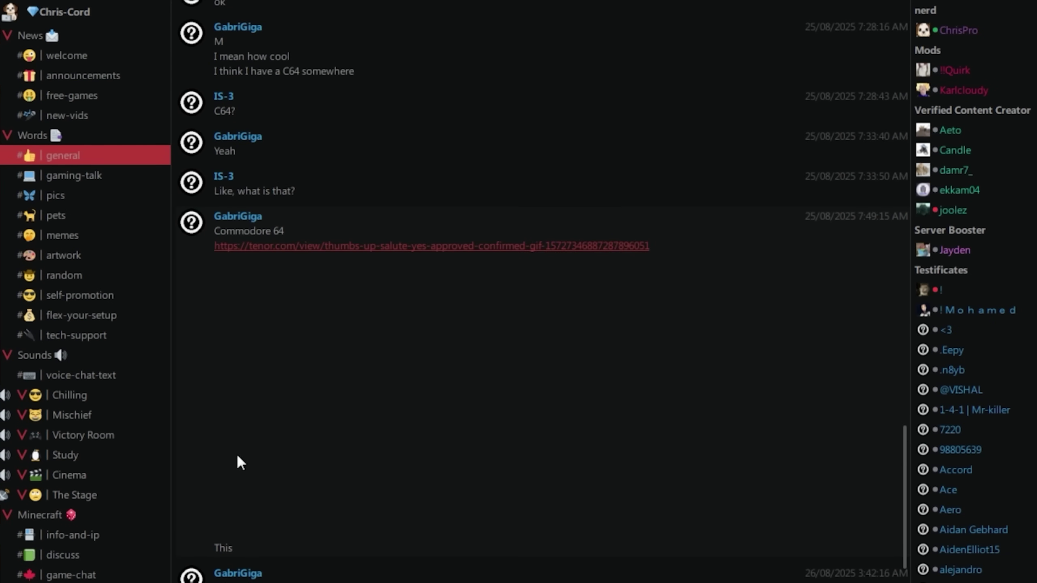
scroll(398, 510, "down", 3)
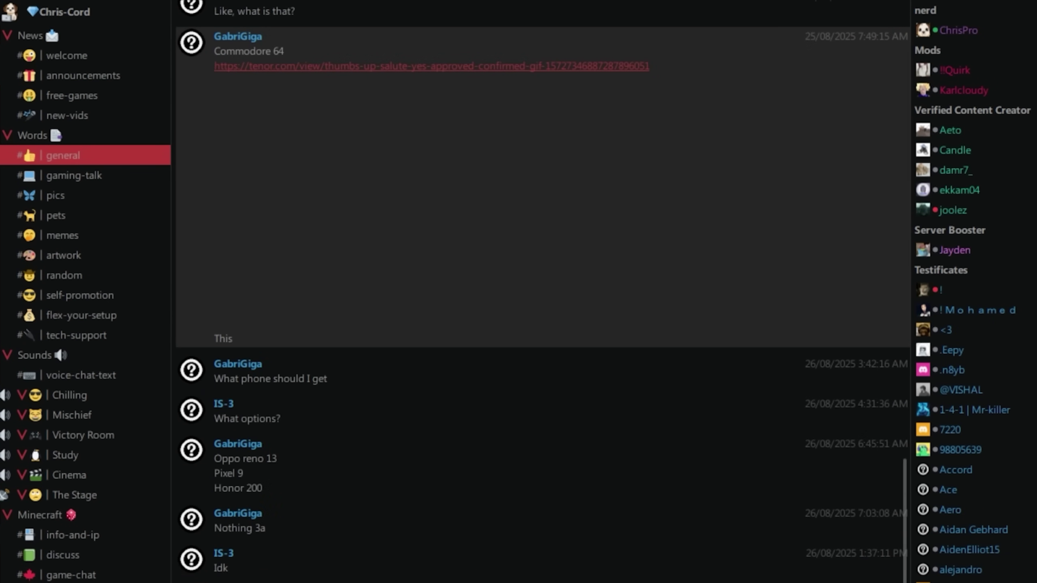
scroll(409, 433, "up", 10)
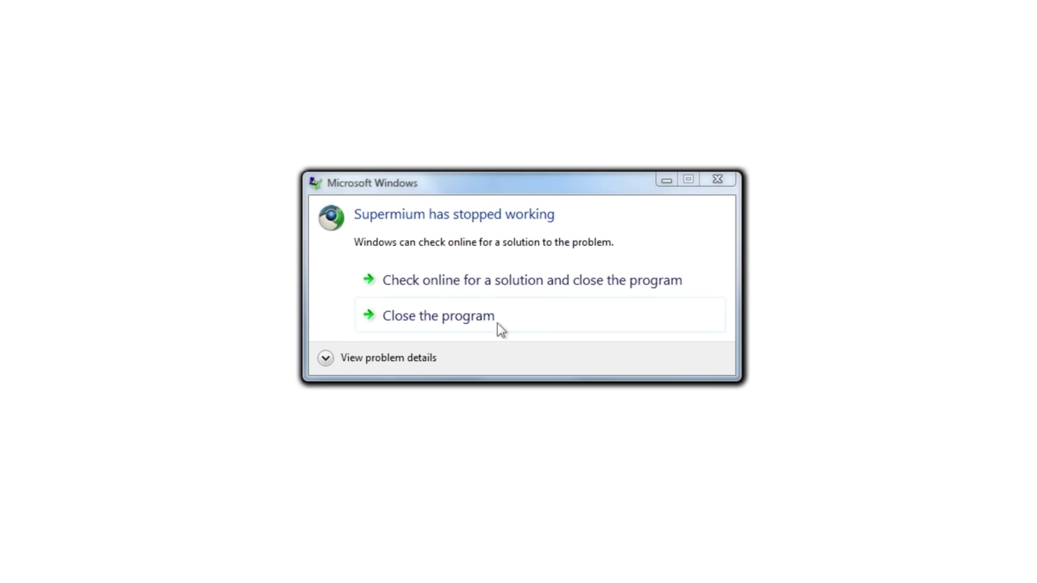
Close the crashed Supermium notice, then open #memes and scroll back through older posts.
left_click(445, 324)
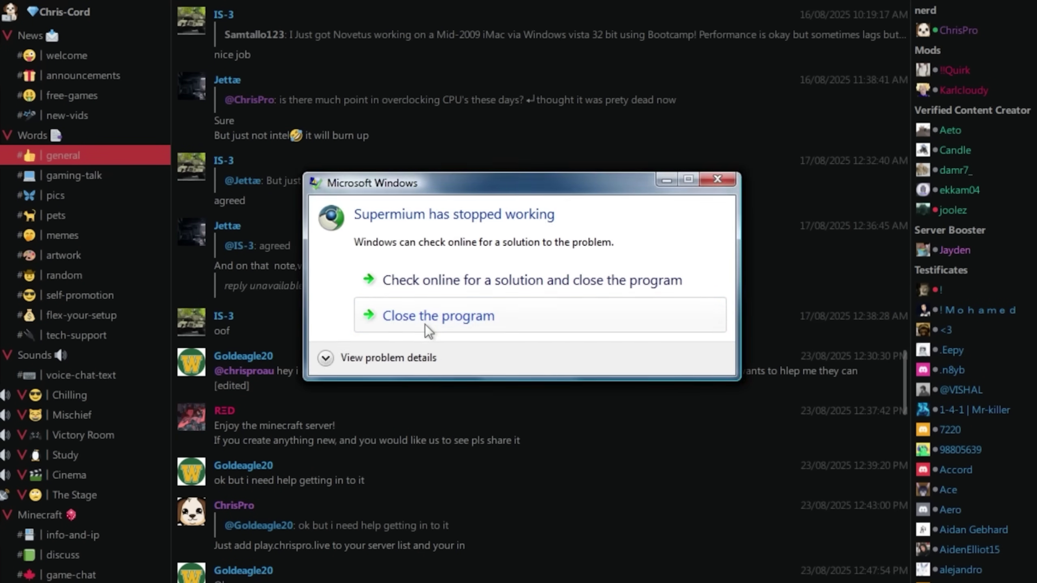
left_click(428, 331)
left_click(79, 234)
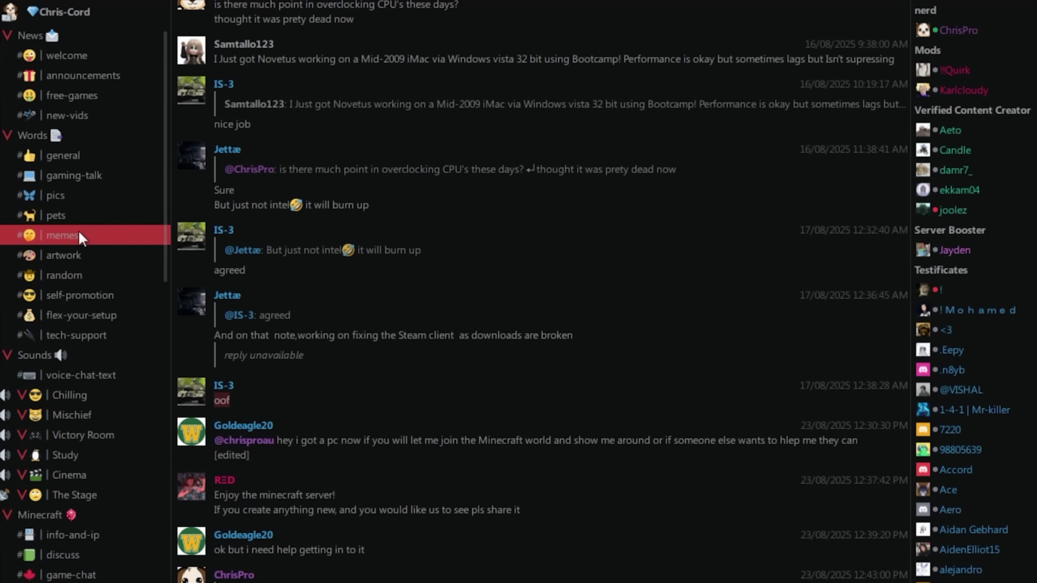
scroll(473, 517, "up", 10)
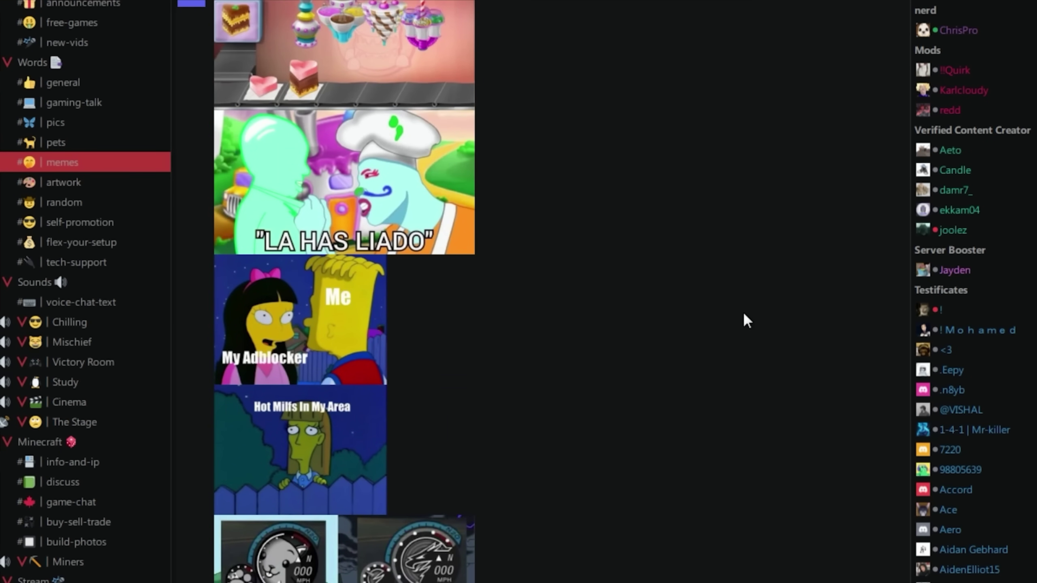
scroll(740, 320, "up", 8)
scroll(86, 404, "up", 3)
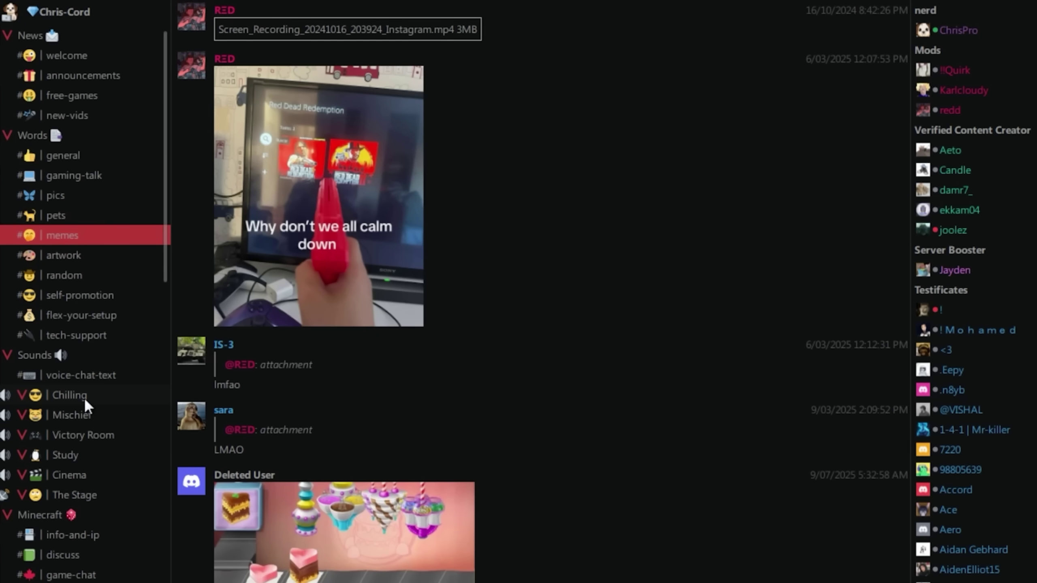
Join the Chilling voice channel and close the voice window.
right_click(86, 401)
left_click(114, 410)
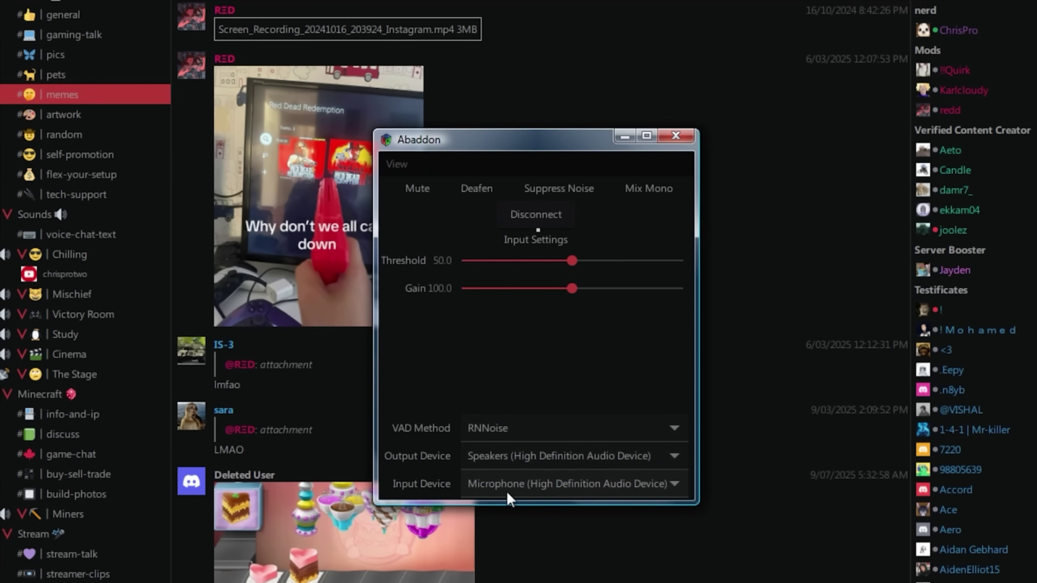
left_click(88, 309)
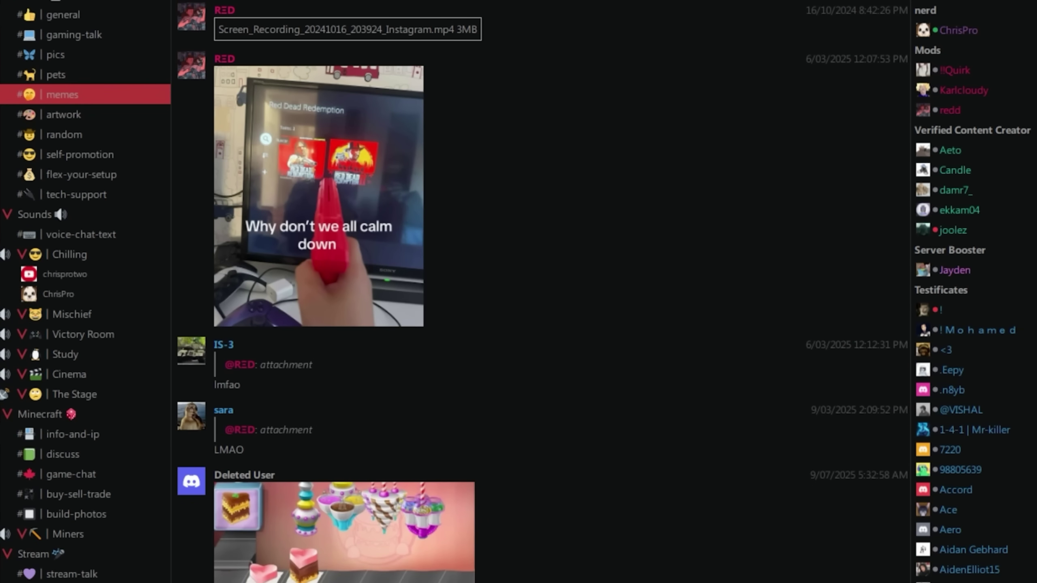
Confirm the voice call is connected in the official Discord client and the console log.
key("alt+Tab")
scroll(654, 216, "down", 2)
scroll(648, 229, "down", 2)
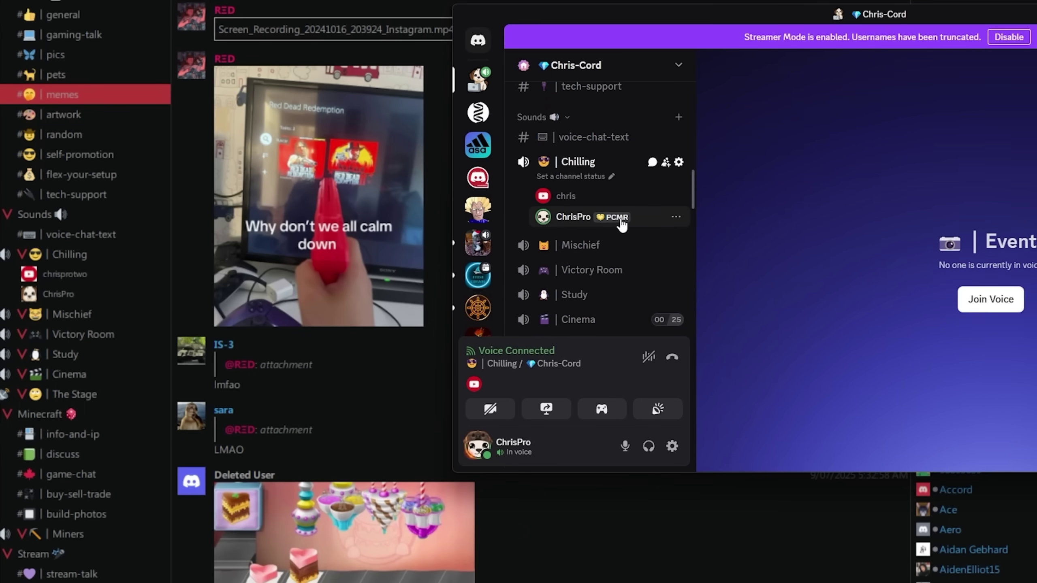
key("alt+Tab")
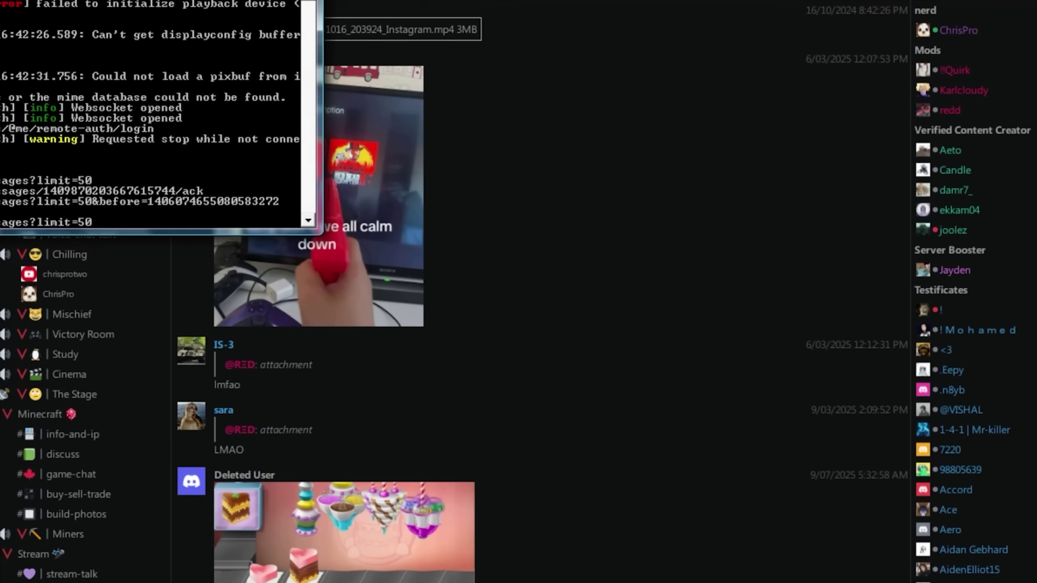
key("alt+Tab")
left_click(13, 3)
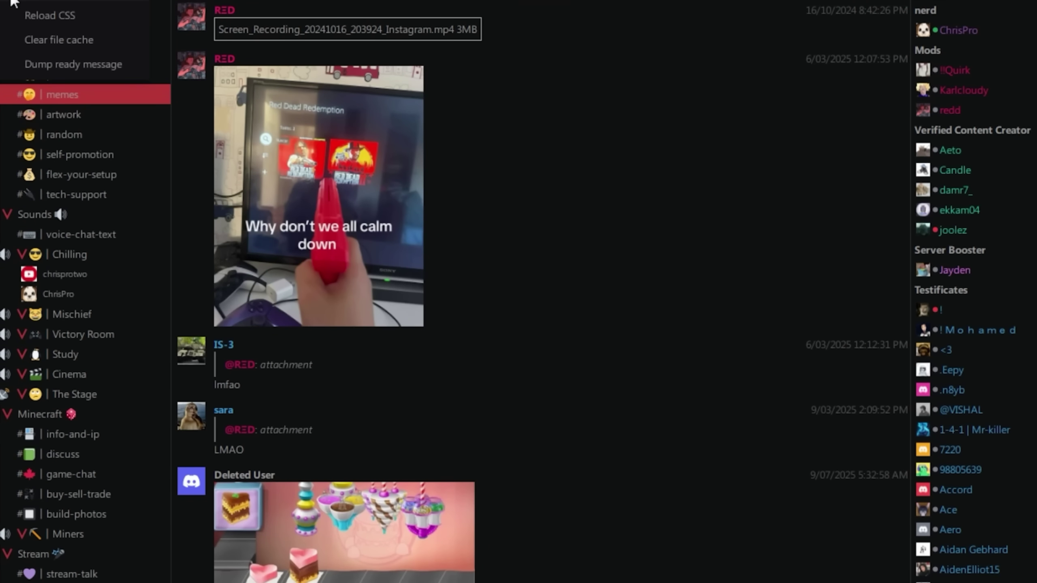
Look through Abaddon's menus and scroll the server sidebar down toward UwUntu OS.
mouse_move(42, 36)
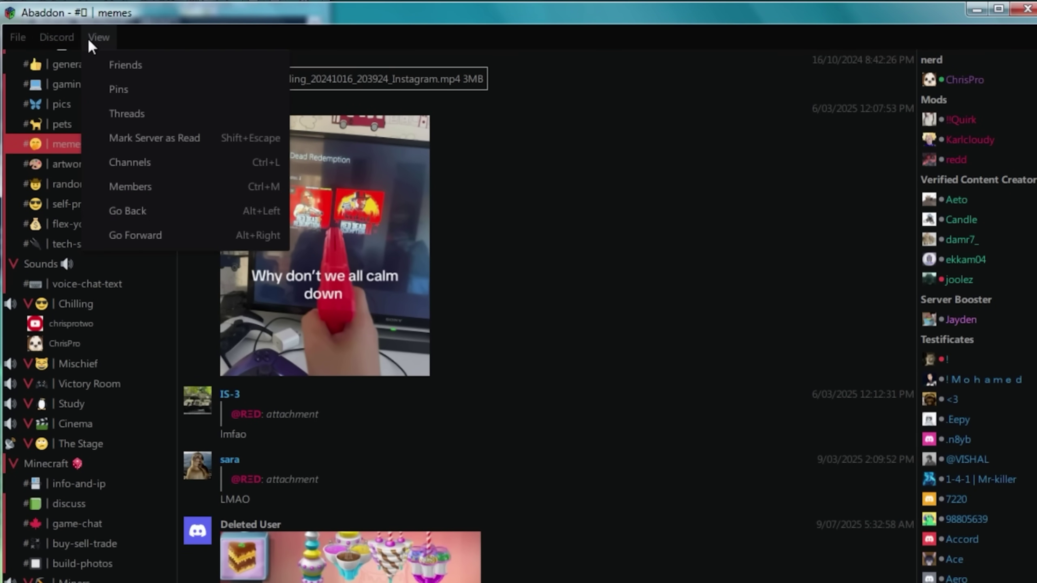
scroll(123, 343, "down", 15)
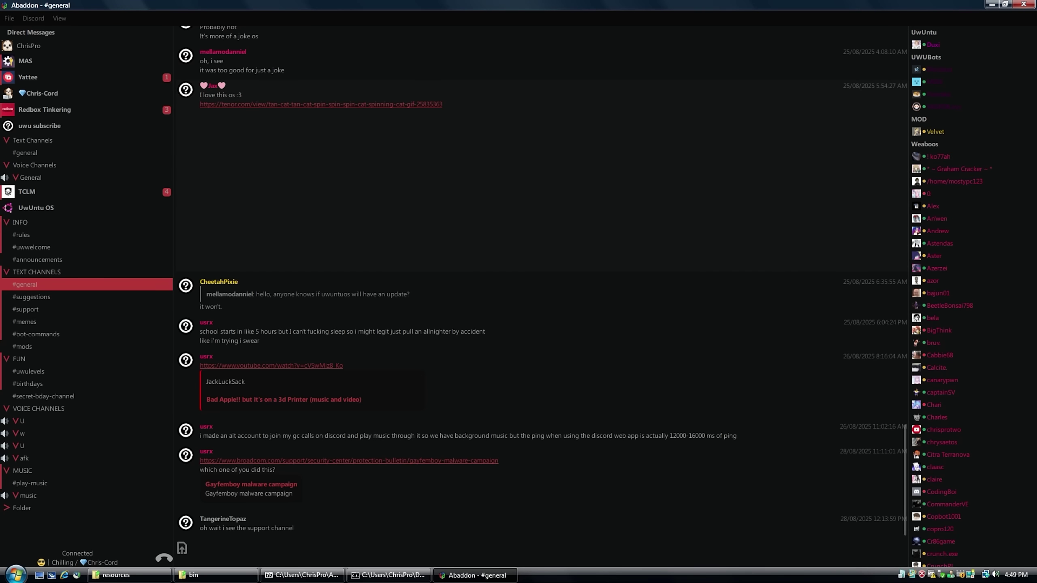
Screenshot the desktop with Snipping Tool and post it to Abaddon with caption 'Windows Vista is best oS'.
double_click(420, 7)
key("super")
type("snipping")
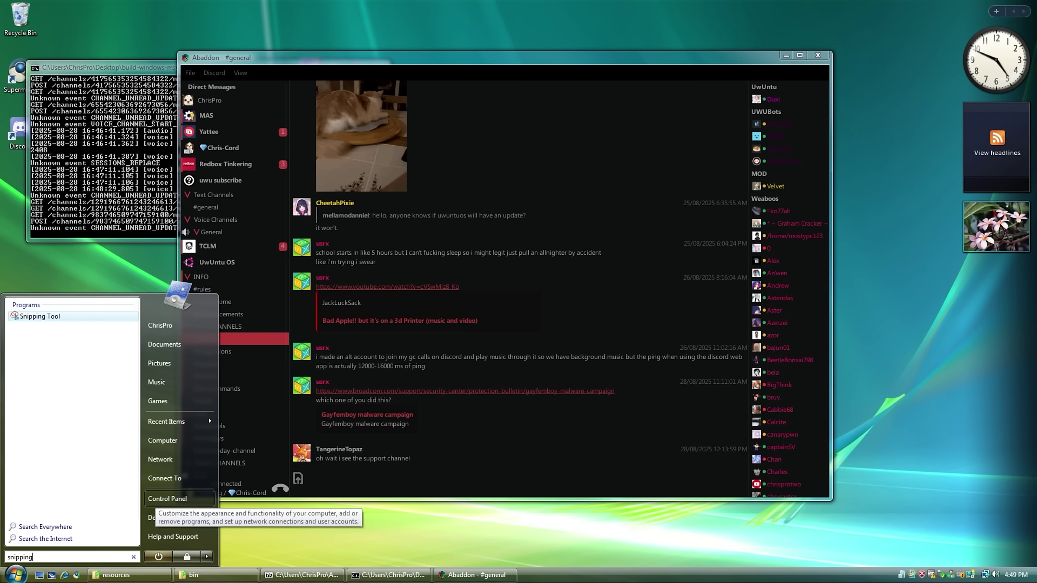
key("Return")
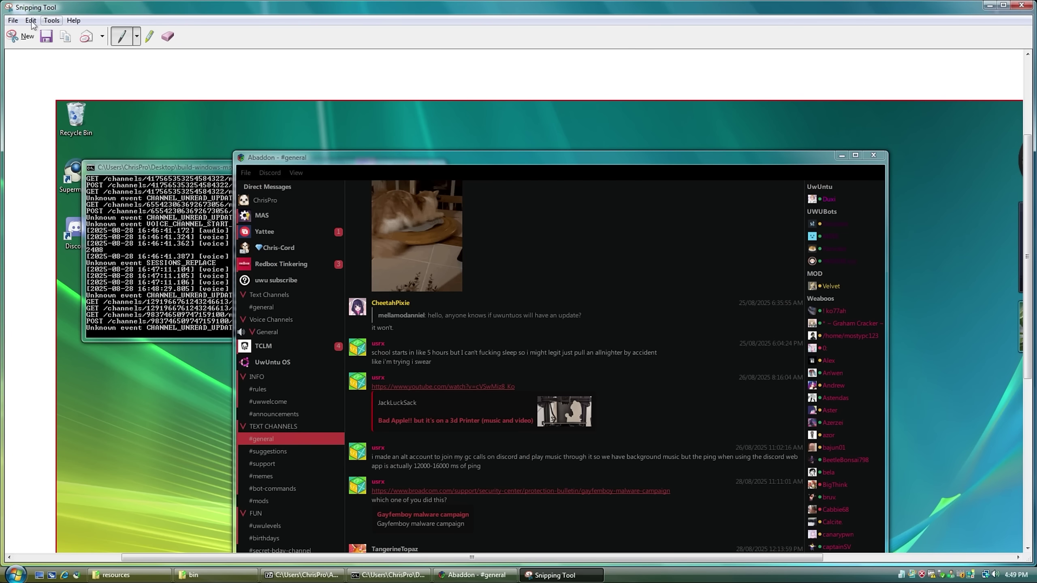
left_click(31, 20)
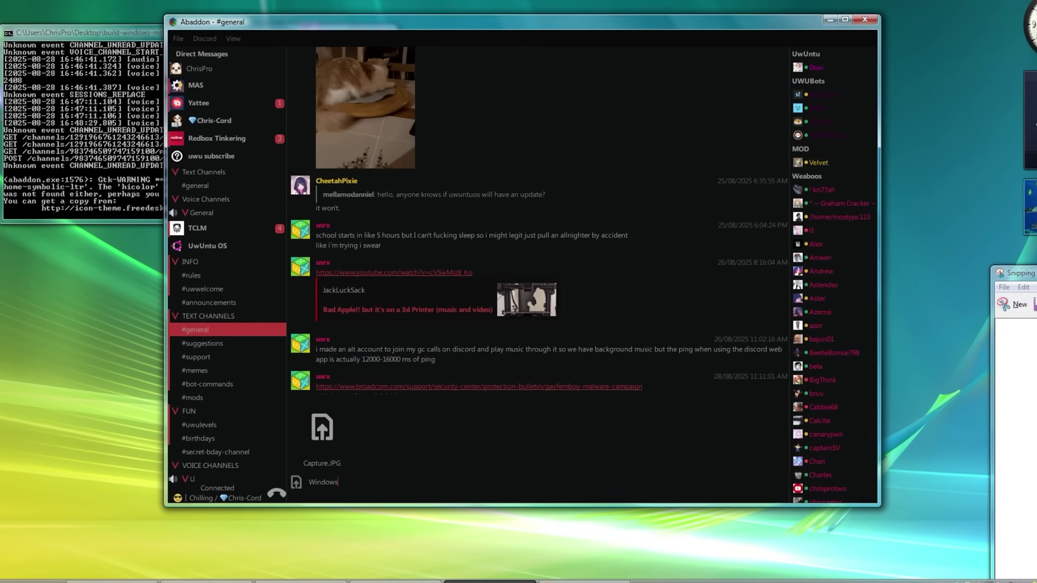
type("Windows Vist")
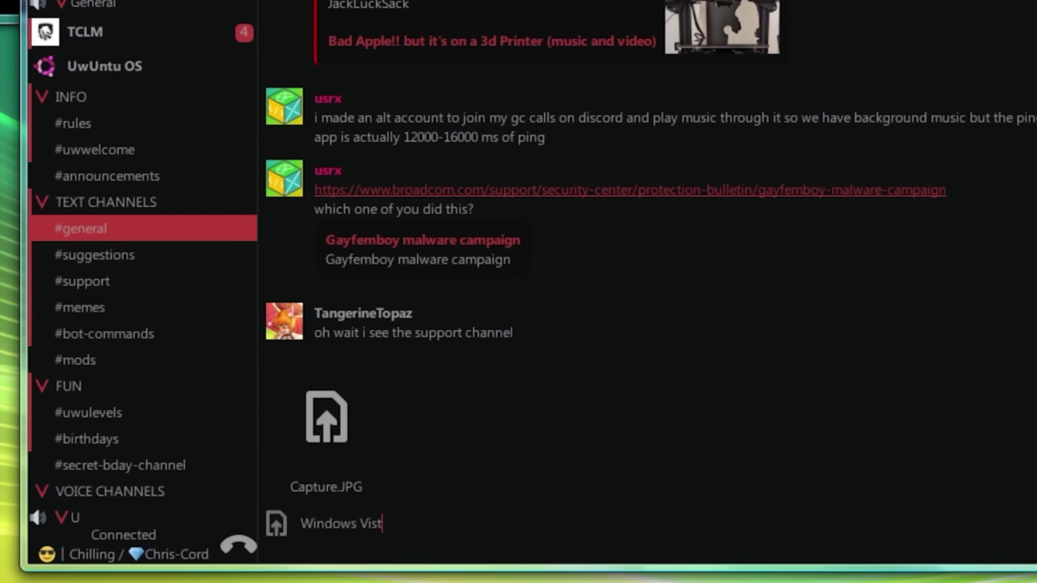
type("a is")
type(" b")
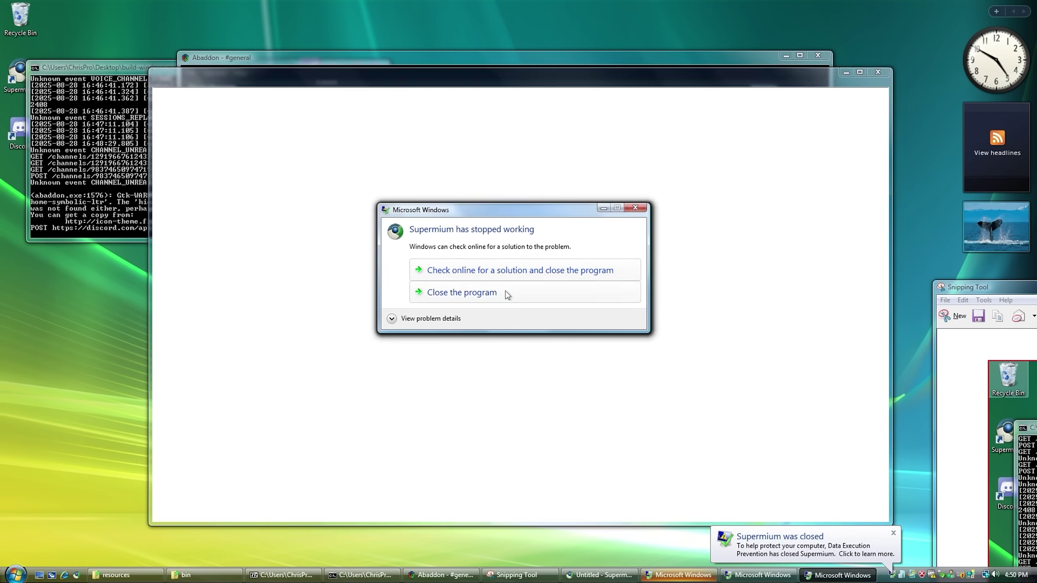
Dismiss Set Default Programs, minimize Internet Explorer, and open the UwUntu OS #support channel.
left_click(173, 518)
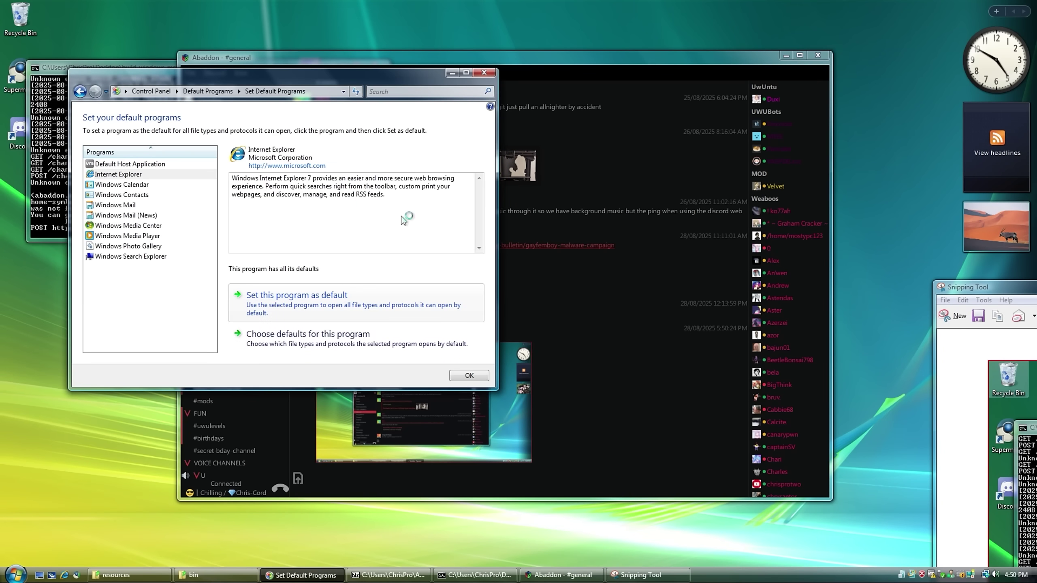
left_click(484, 72)
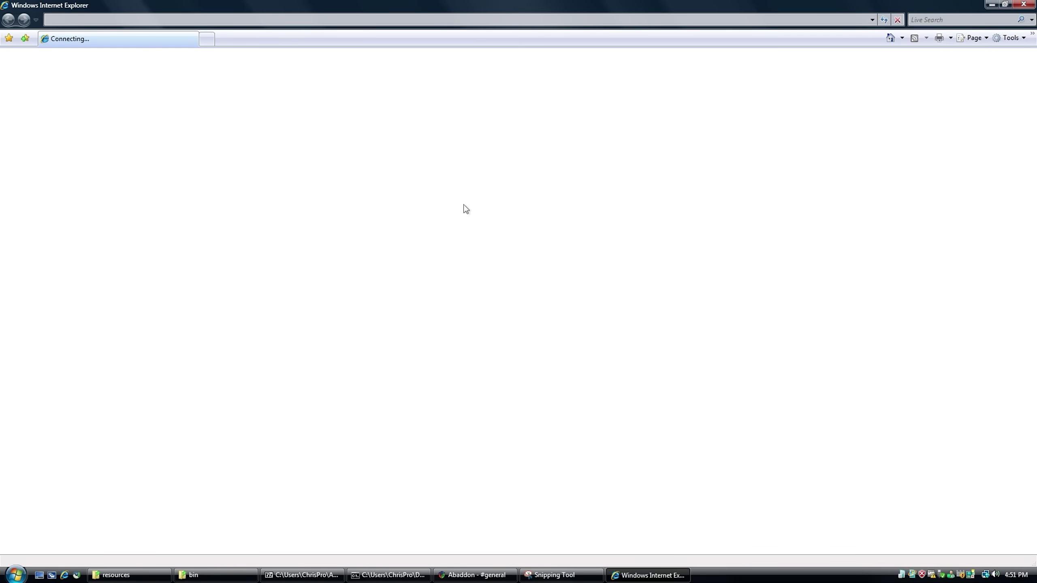
left_click_drag(177, 5, 282, 84)
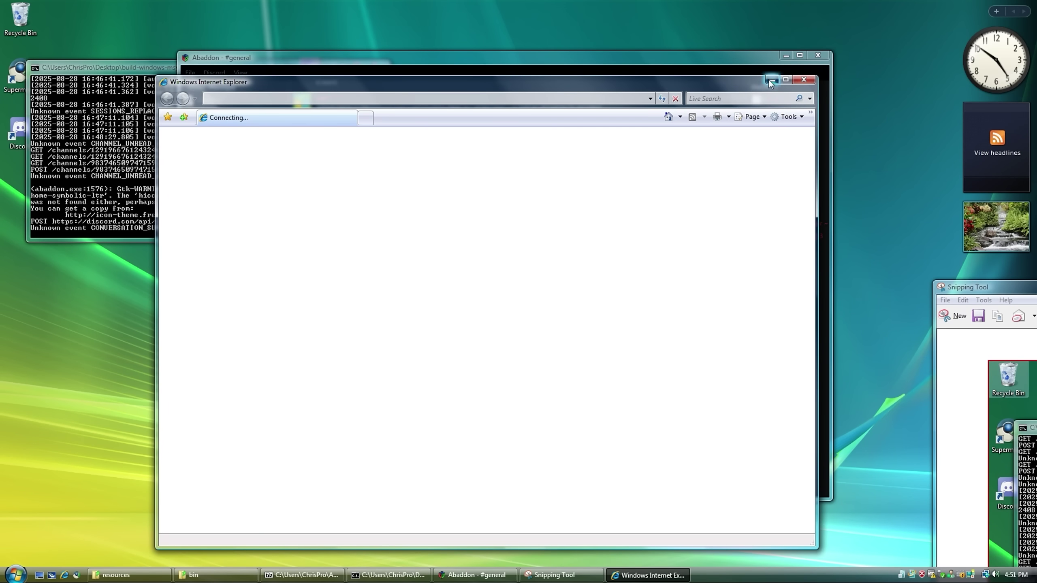
left_click(770, 83)
left_click(231, 359)
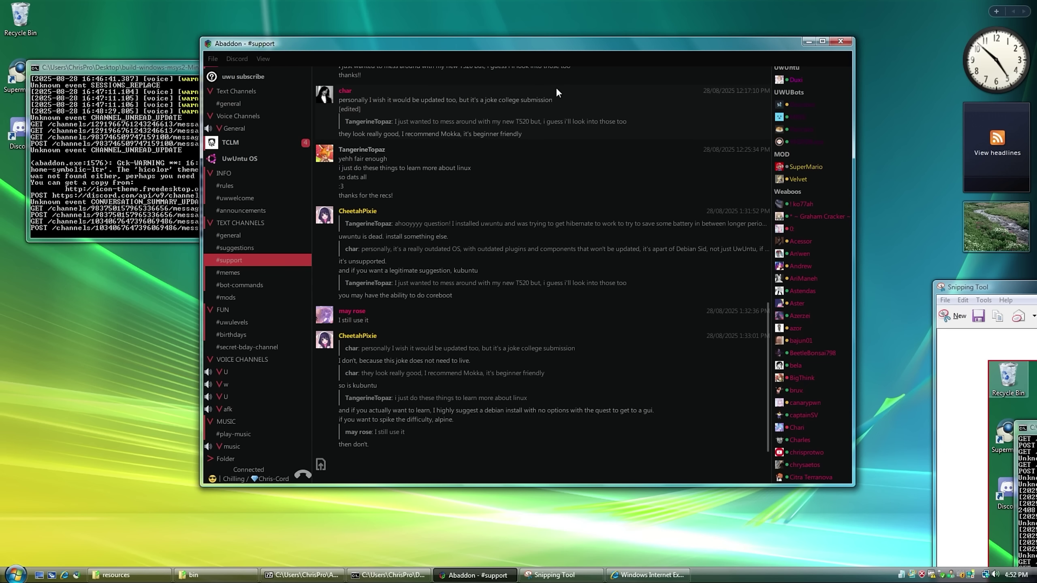
left_click_drag(488, 49, 472, 97)
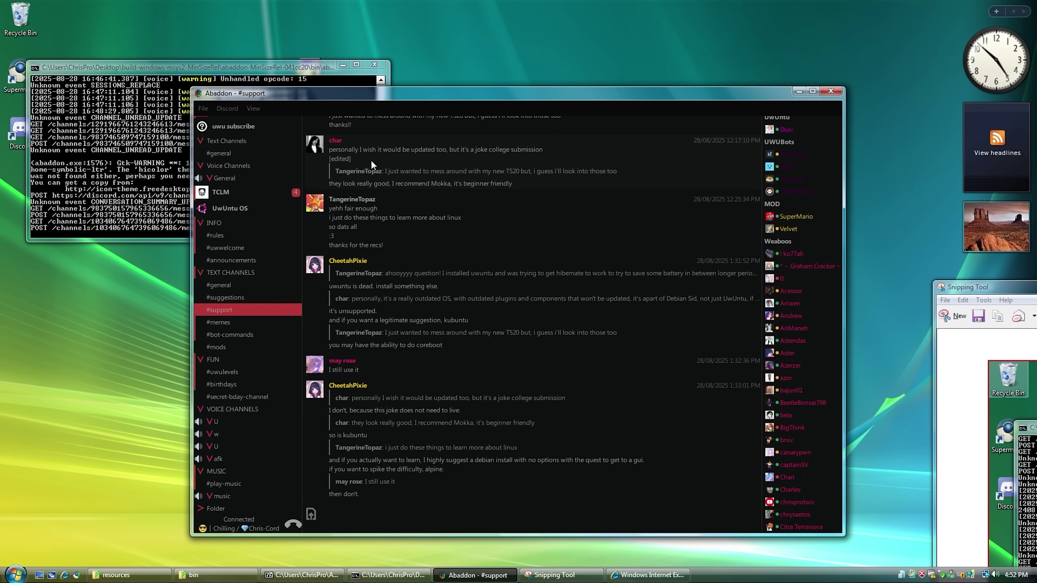
left_click_drag(507, 95, 462, 49)
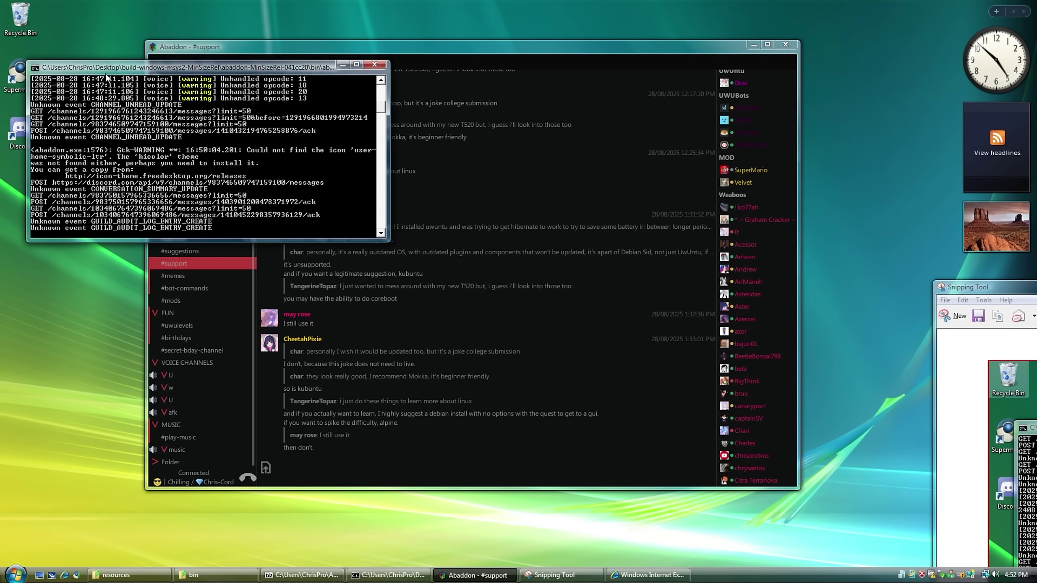
left_click(108, 78)
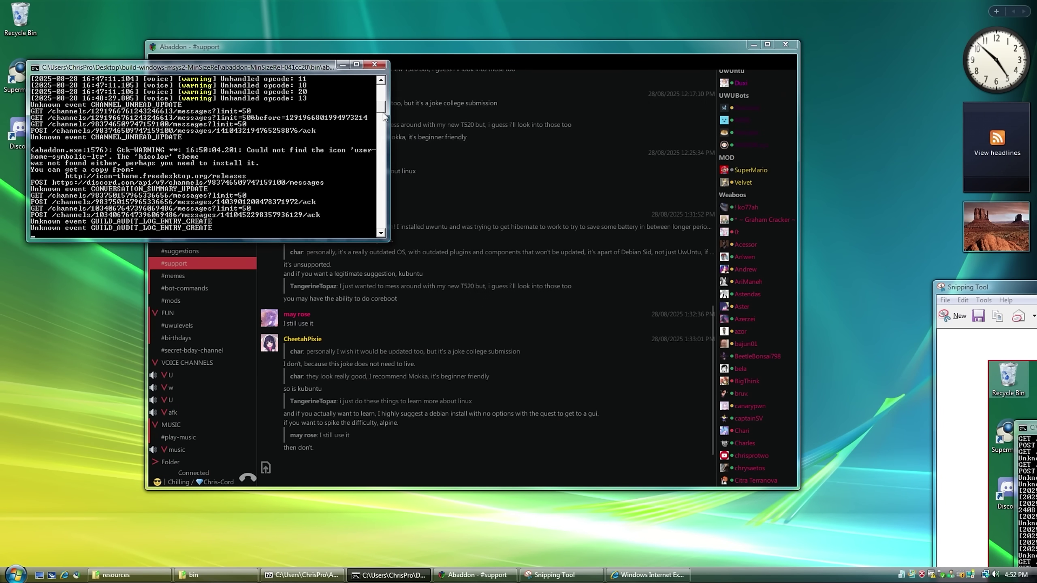
scroll(274, 141, "up", 10)
left_click(506, 57)
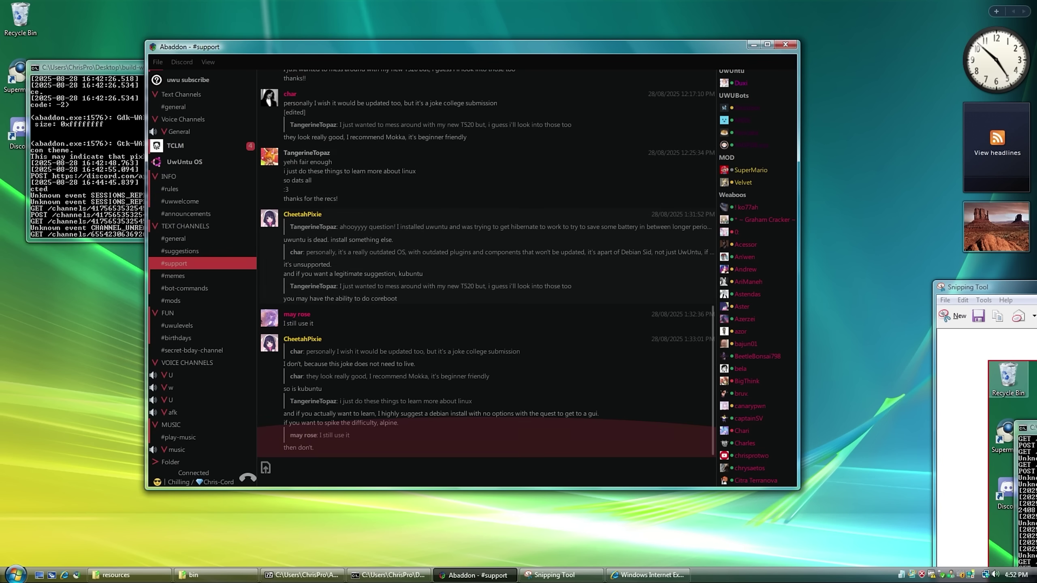
scroll(482, 309, "up", 10)
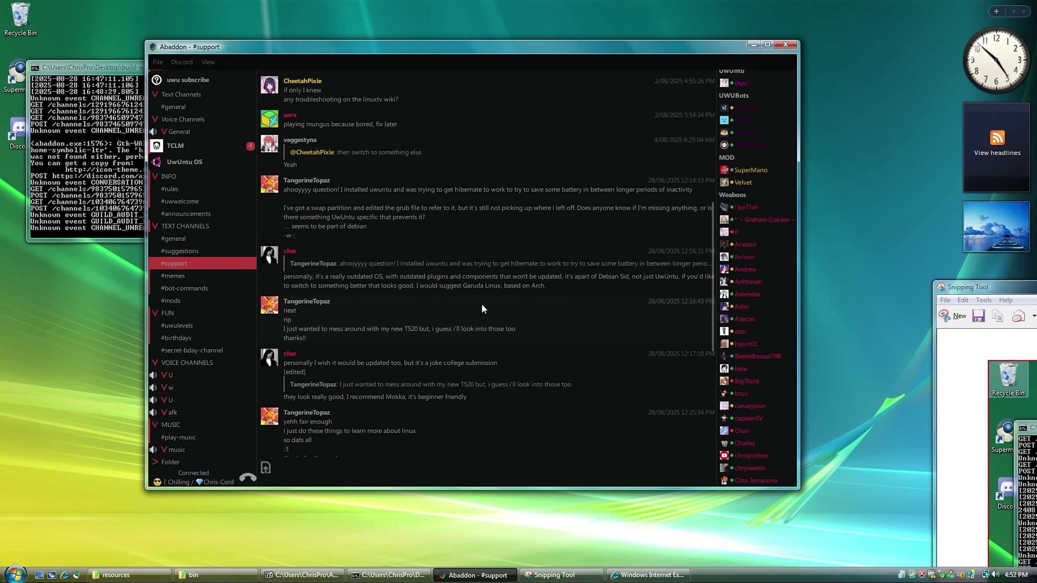